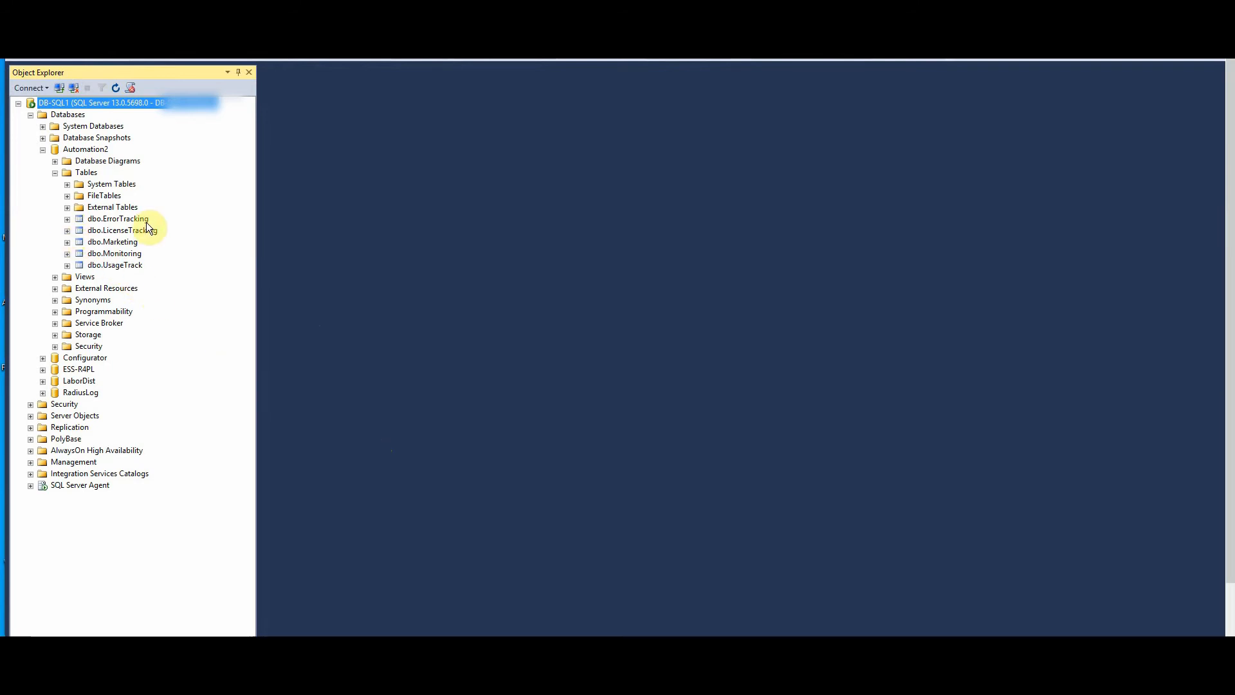
- Expand dbo.ErrorTracking, dbo.LicenseTracking and dbo.Marketing to show each table's Columns and Constraints folders
click(67, 221)
click(79, 254)
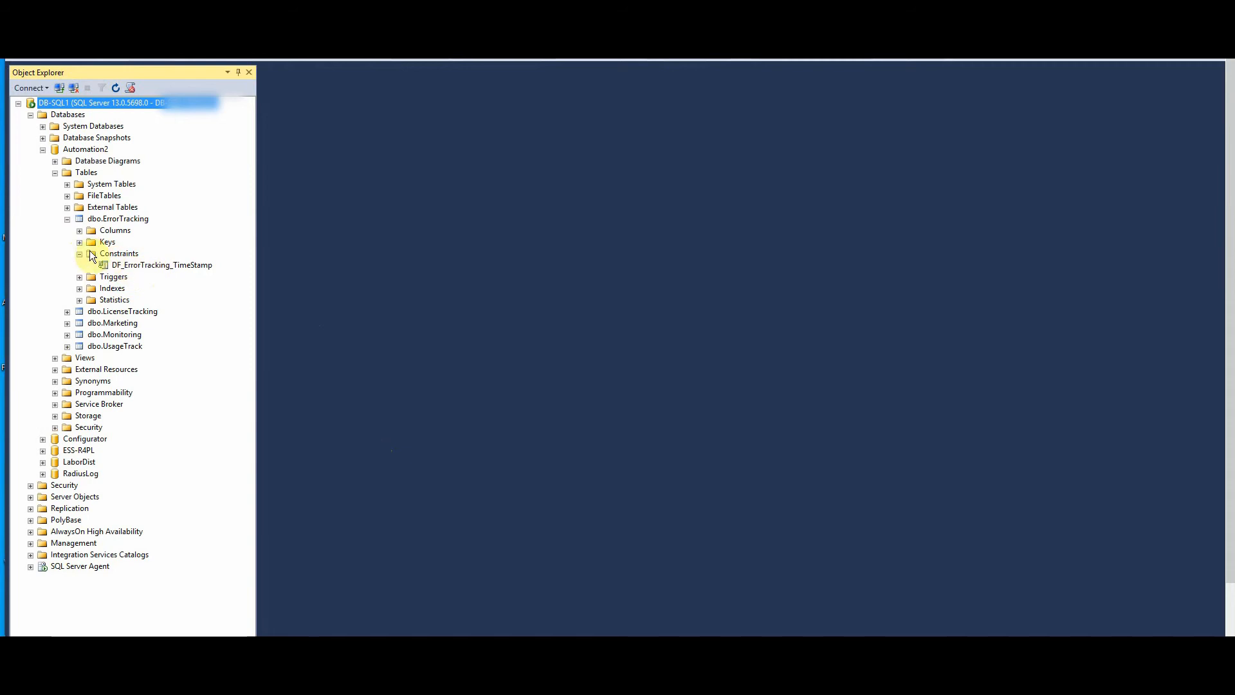
click(79, 232)
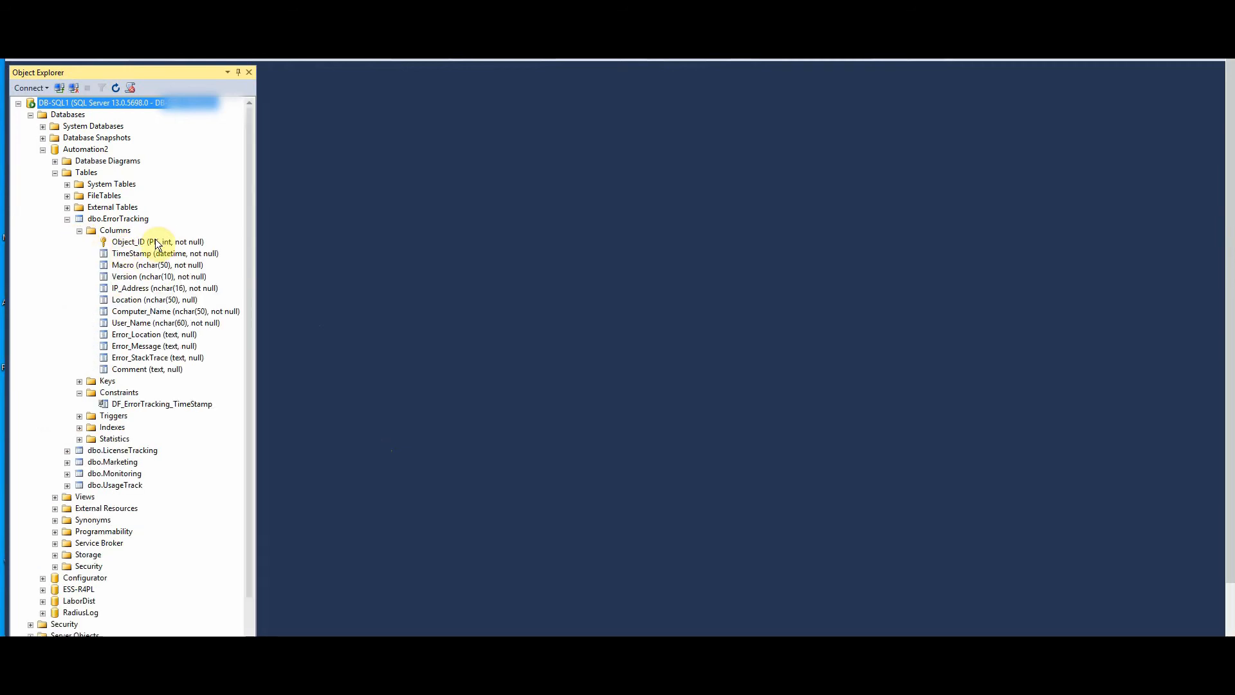
scroll(75, 358, down, 1)
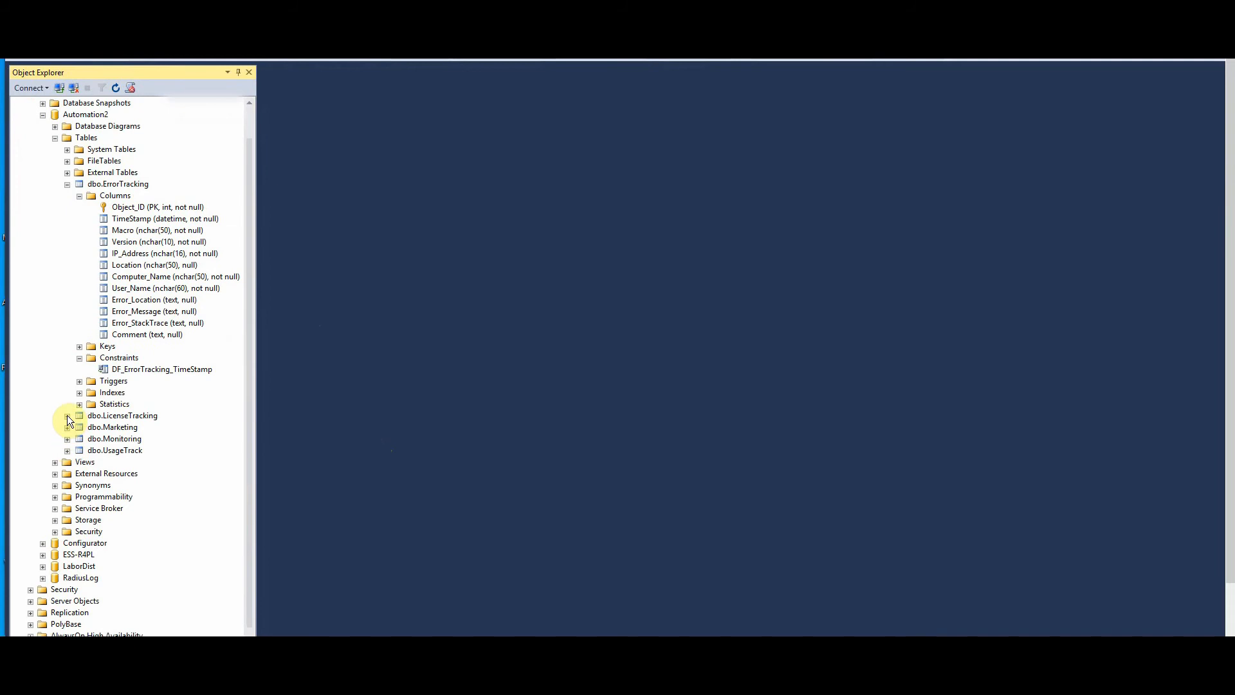
click(67, 415)
click(79, 428)
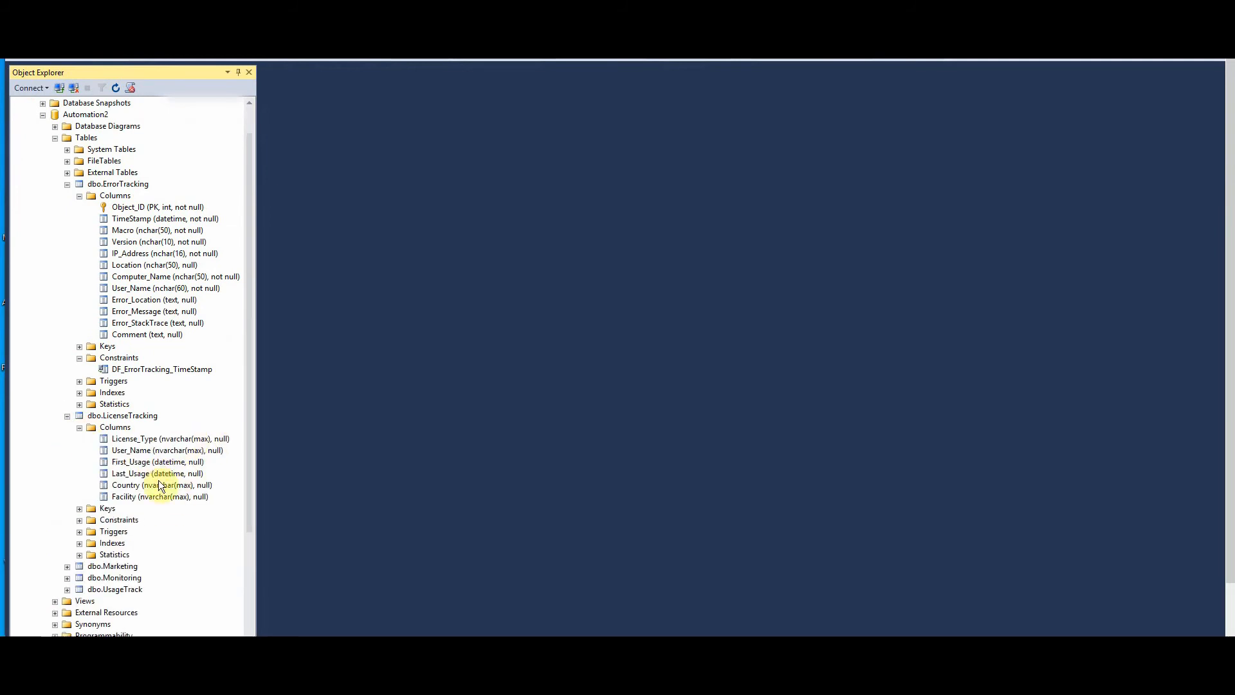
click(79, 520)
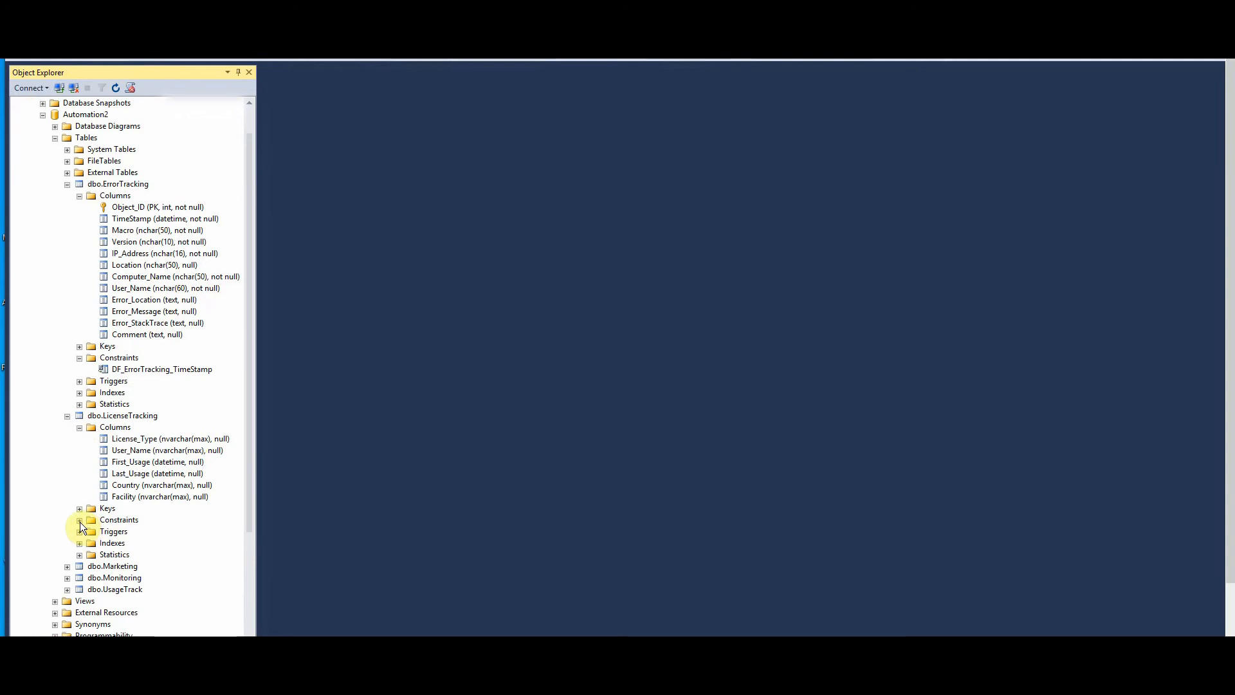
scroll(72, 458, down, 3)
click(68, 462)
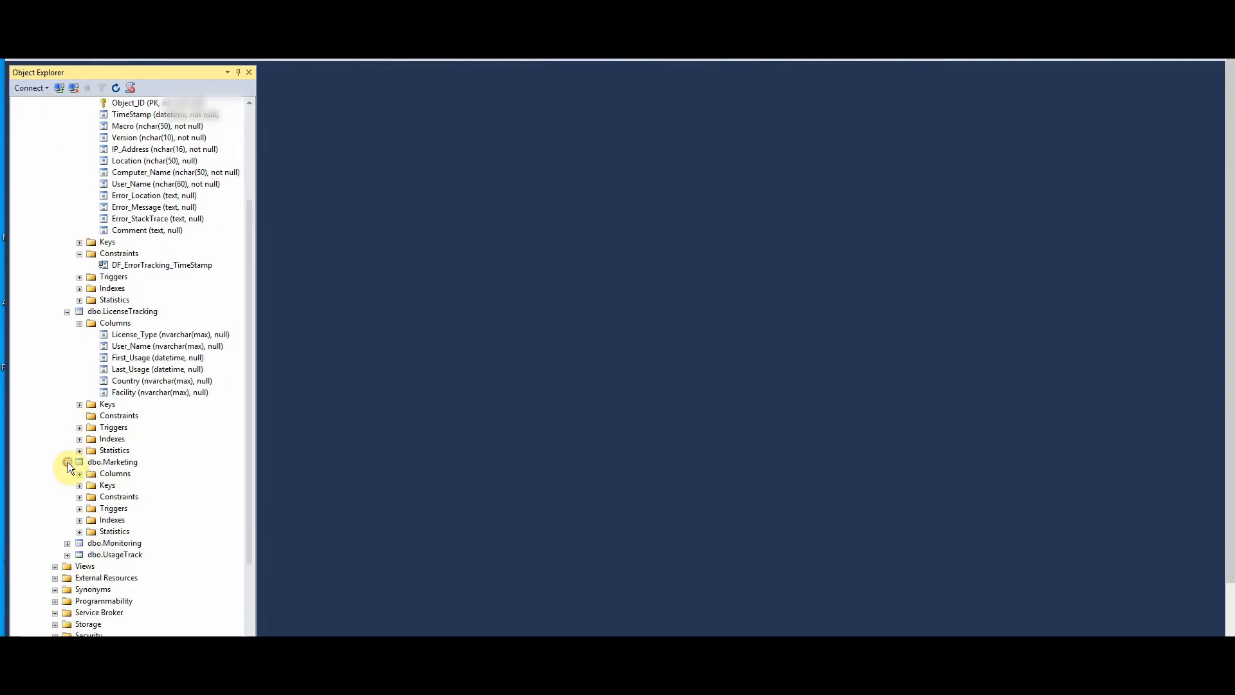
scroll(67, 461, down, 2)
click(80, 404)
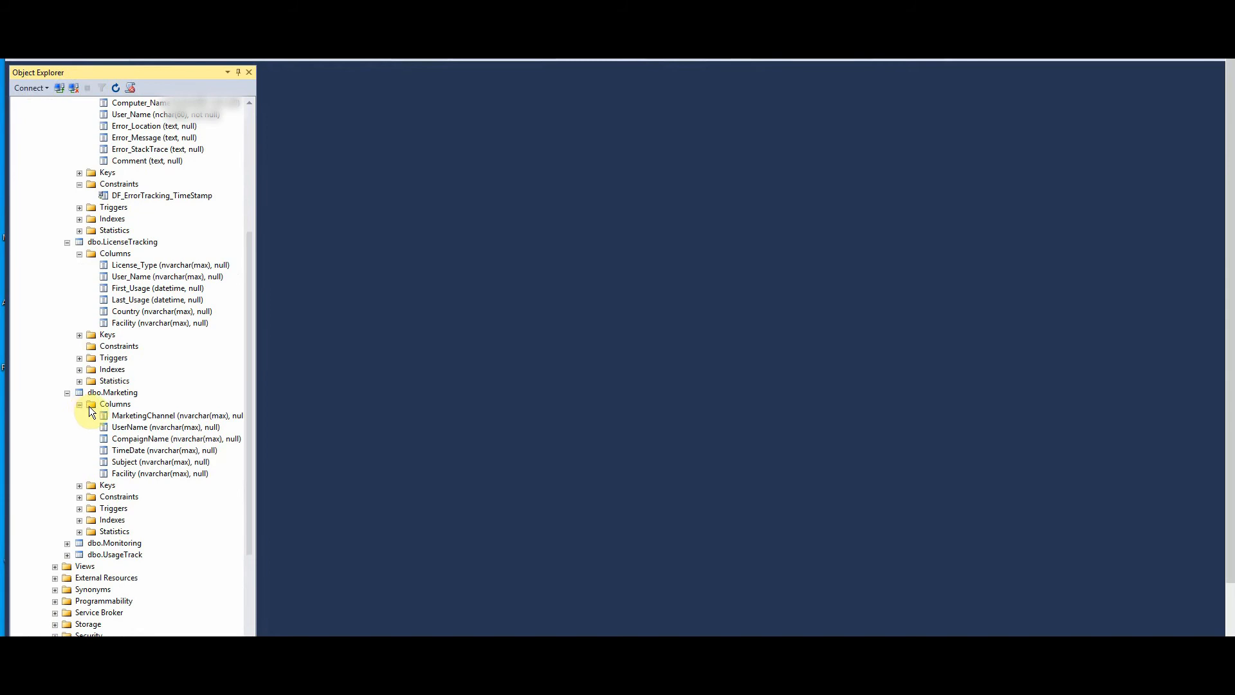
click(82, 497)
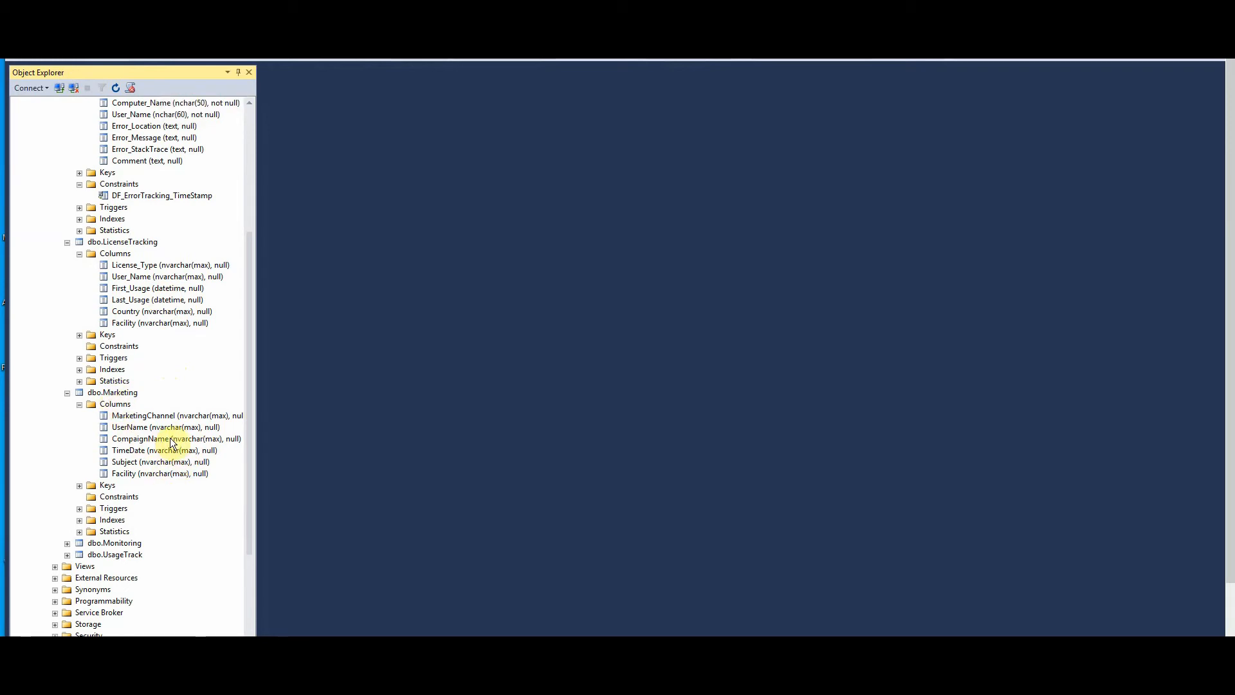
- Select Marketing's TimeDate column and list the columns of dbo.Monitoring
click(135, 454)
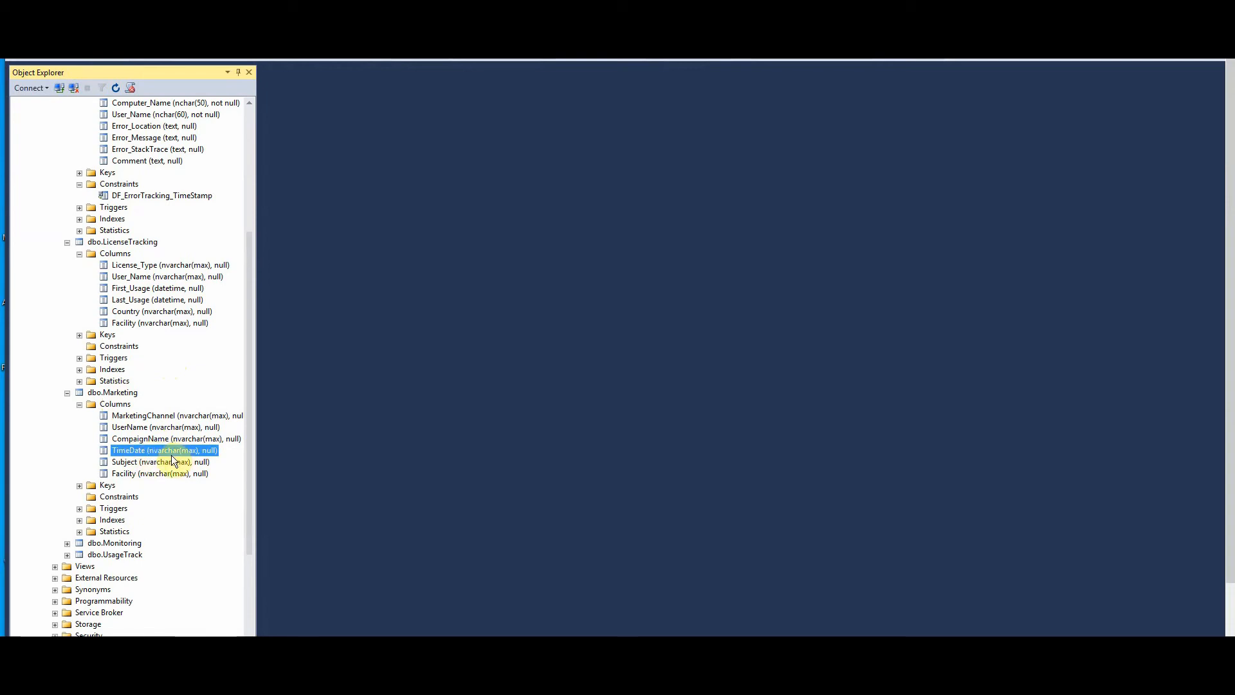
scroll(171, 454, down, 2)
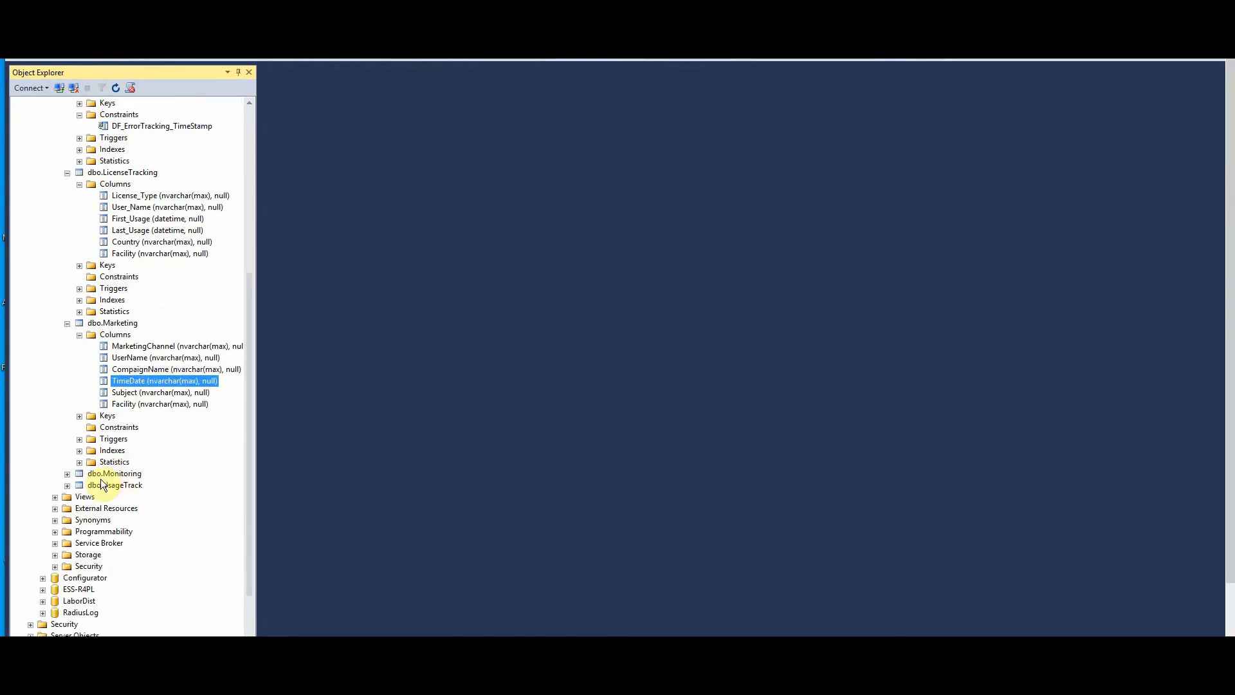
click(67, 475)
click(78, 487)
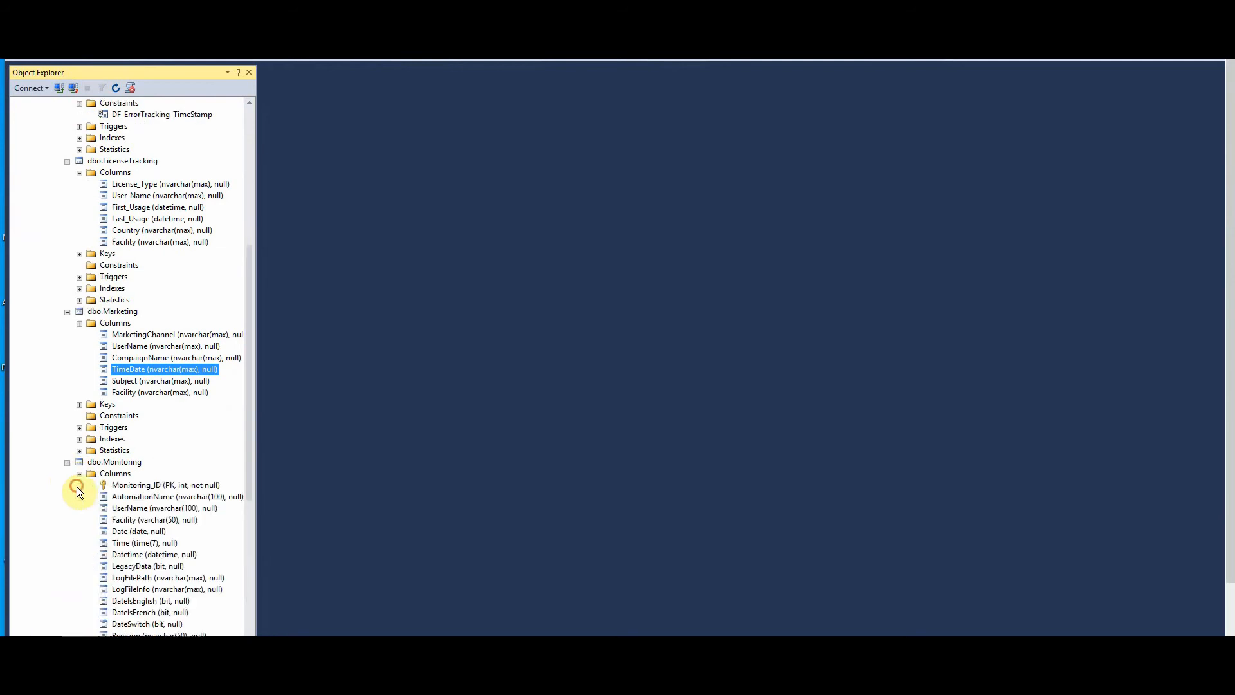
- Expand dbo.UsageTrack to show its Columns and Constraints folders
scroll(103, 472, down, 2)
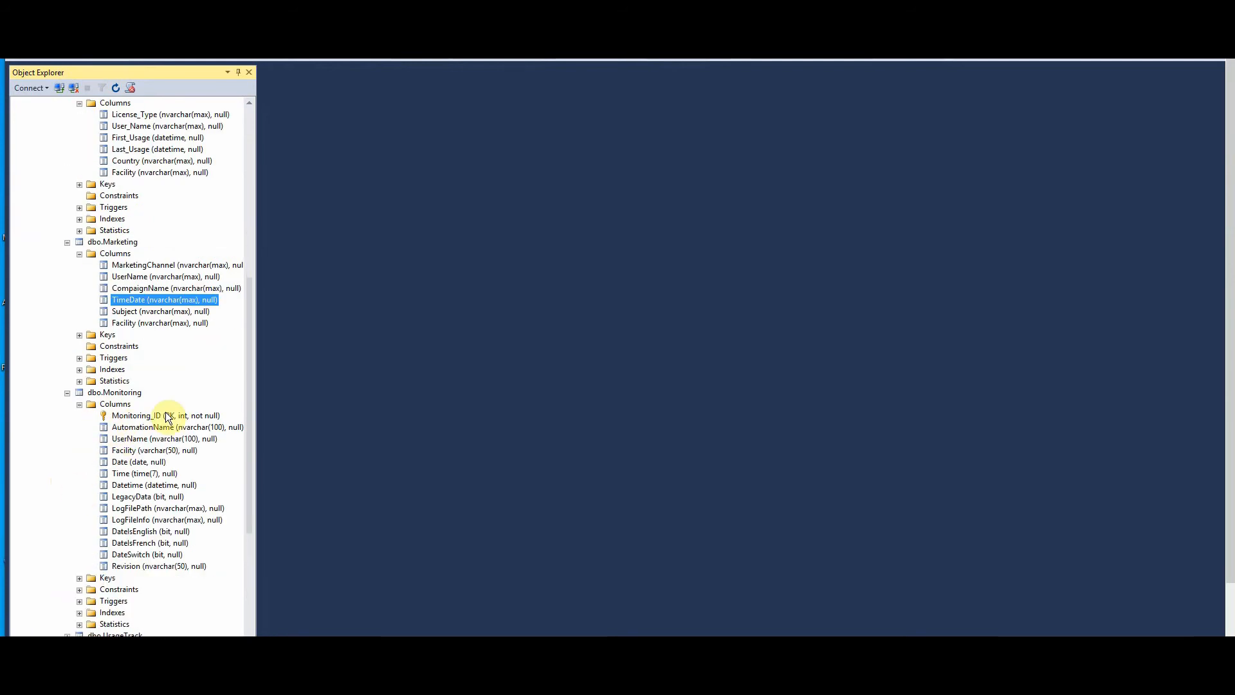
scroll(164, 431, down, 2)
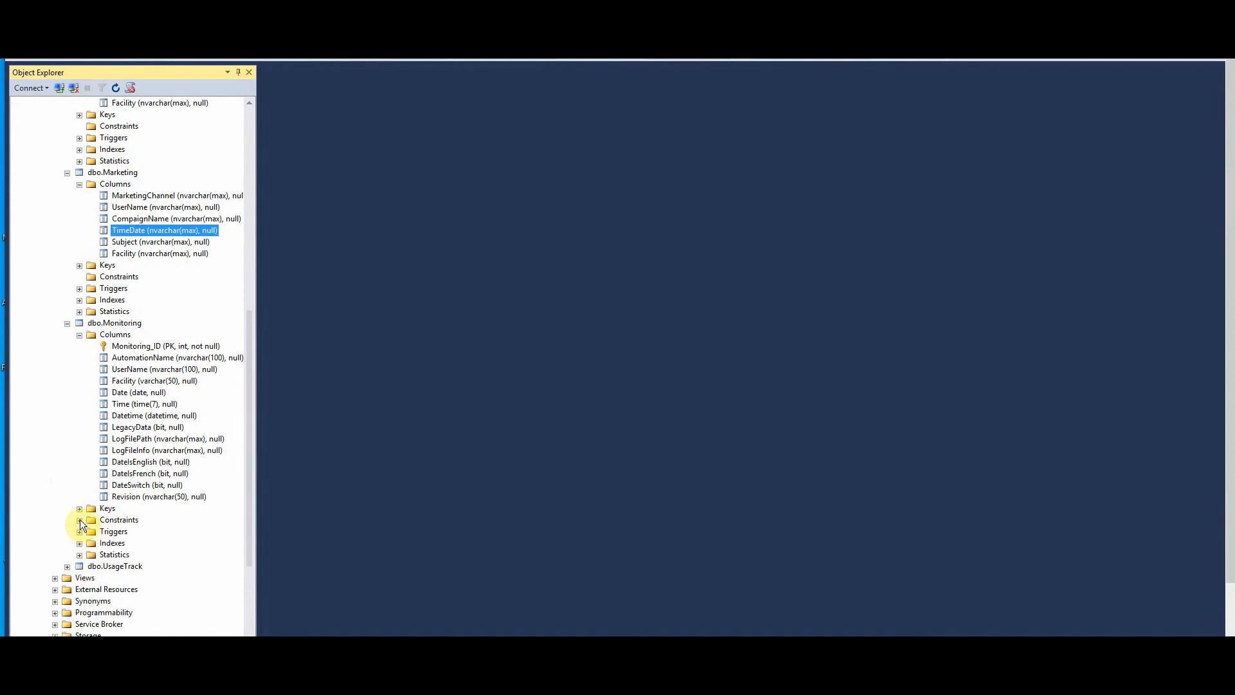
scroll(80, 519, down, 2)
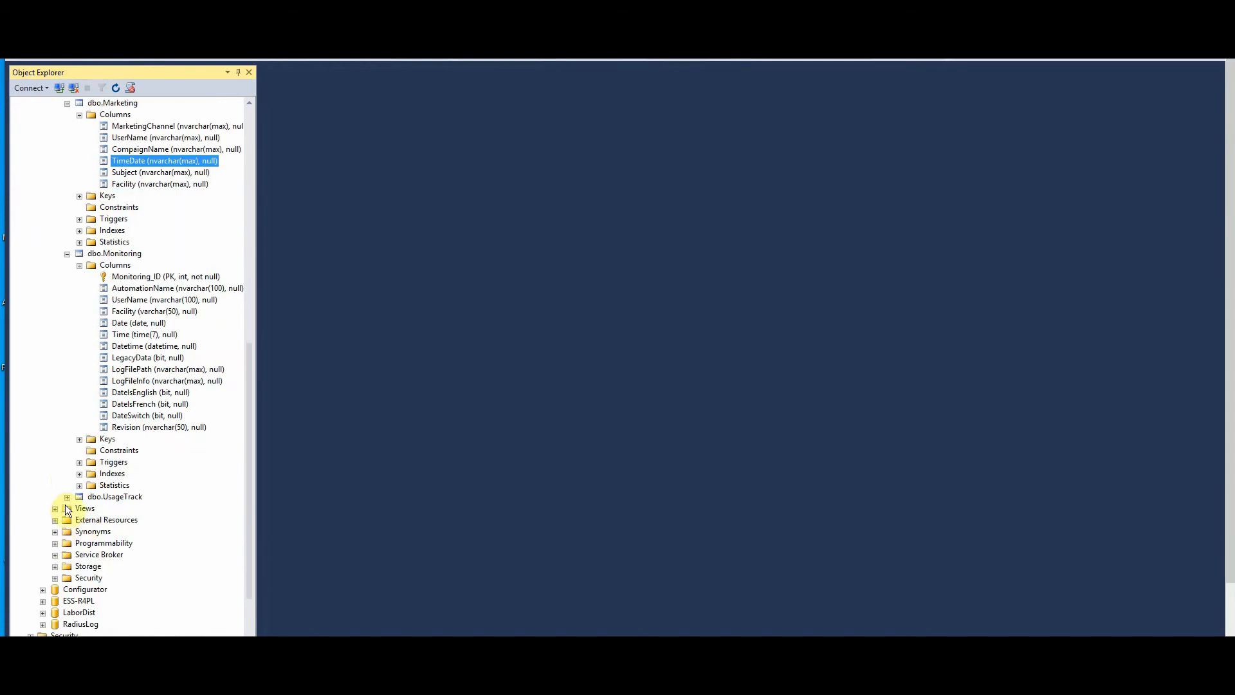
click(67, 498)
click(79, 508)
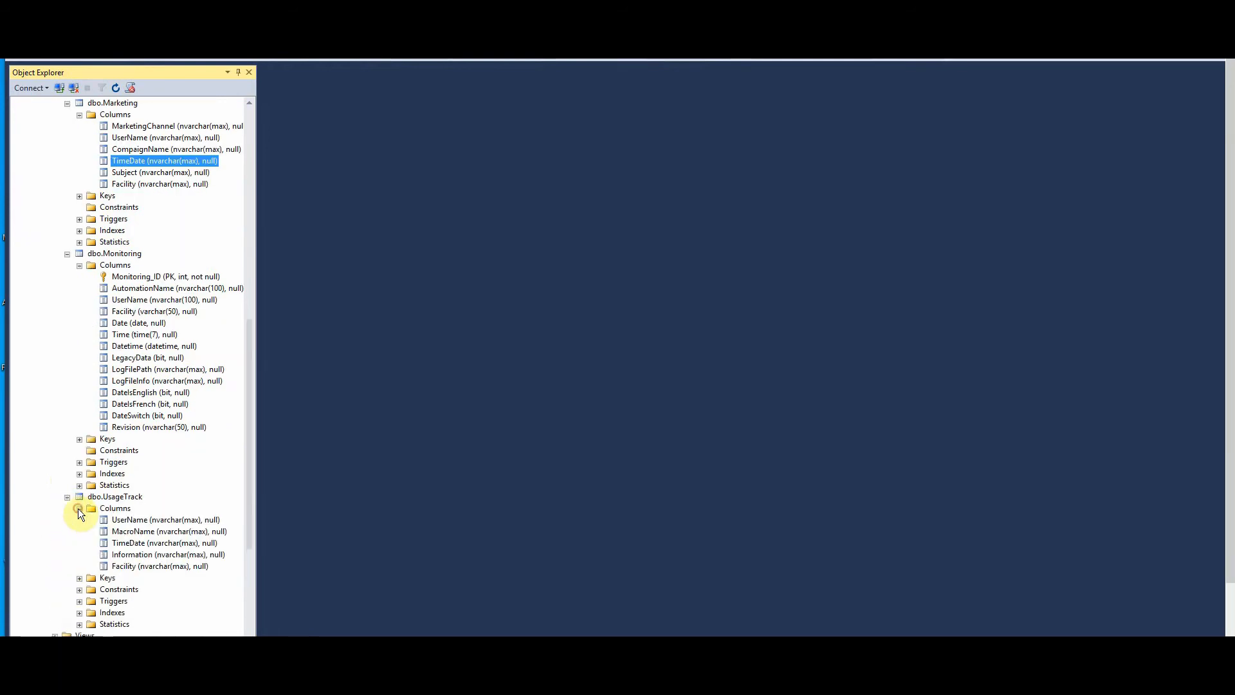
scroll(173, 496, down, 2)
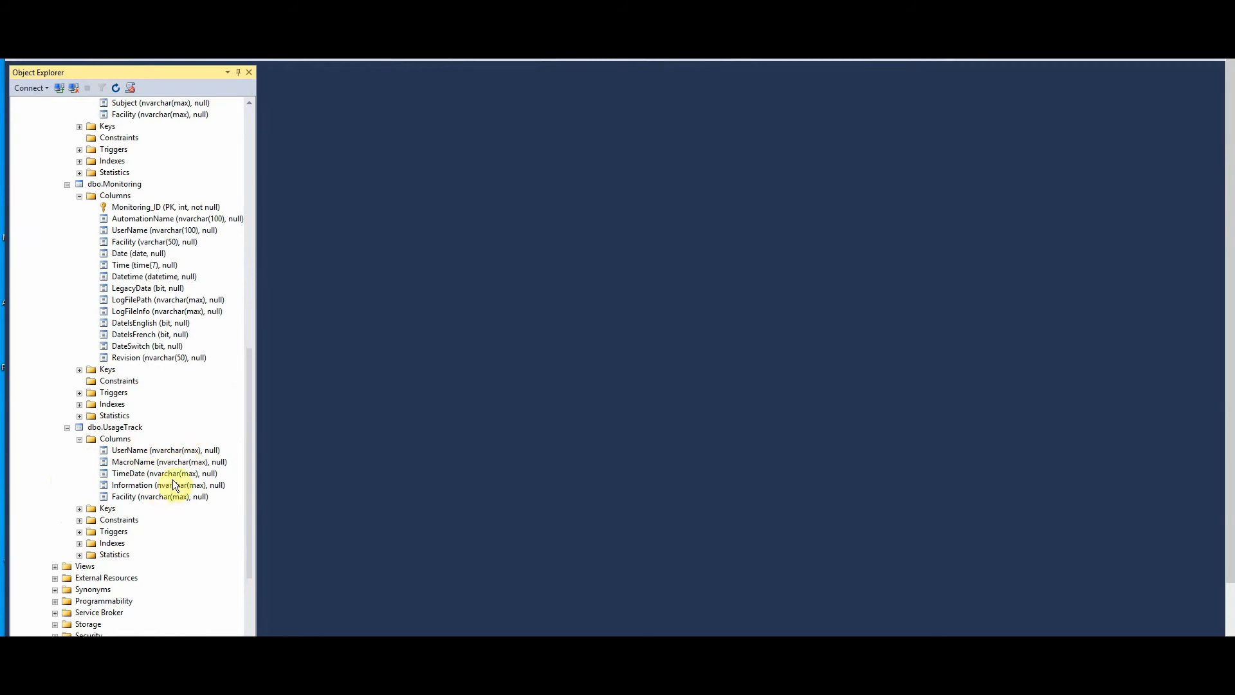
click(80, 521)
scroll(213, 552, up, 1)
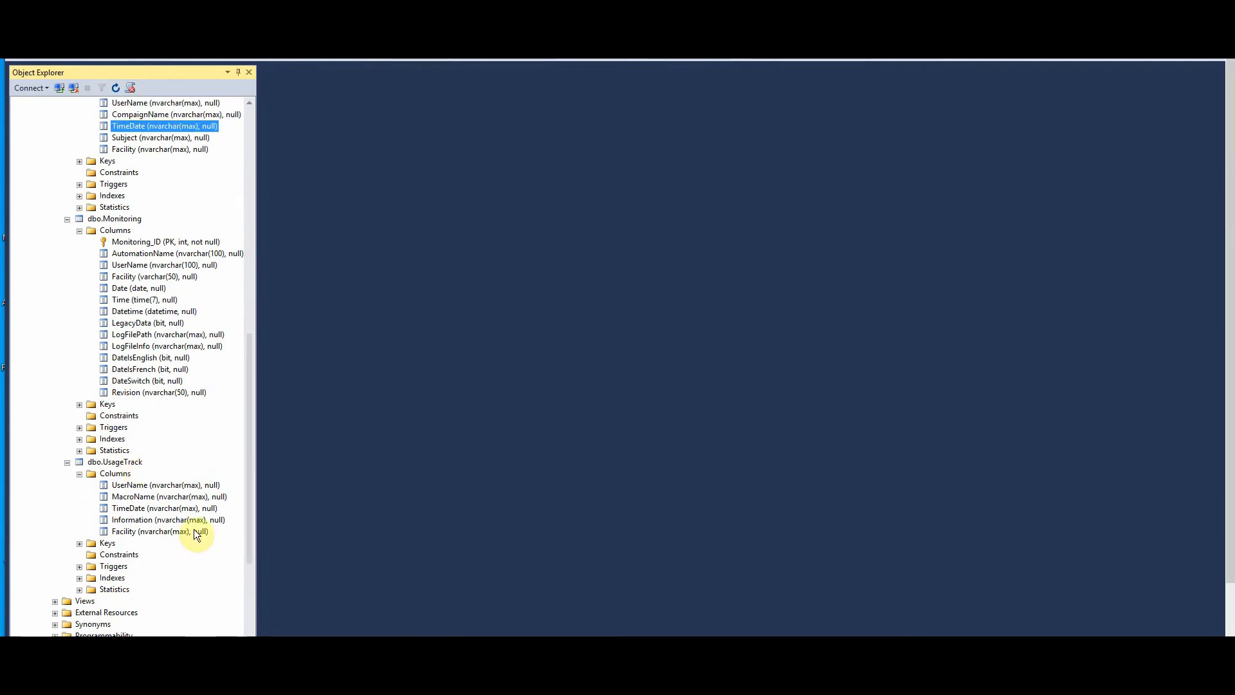
scroll(196, 518, up, 3)
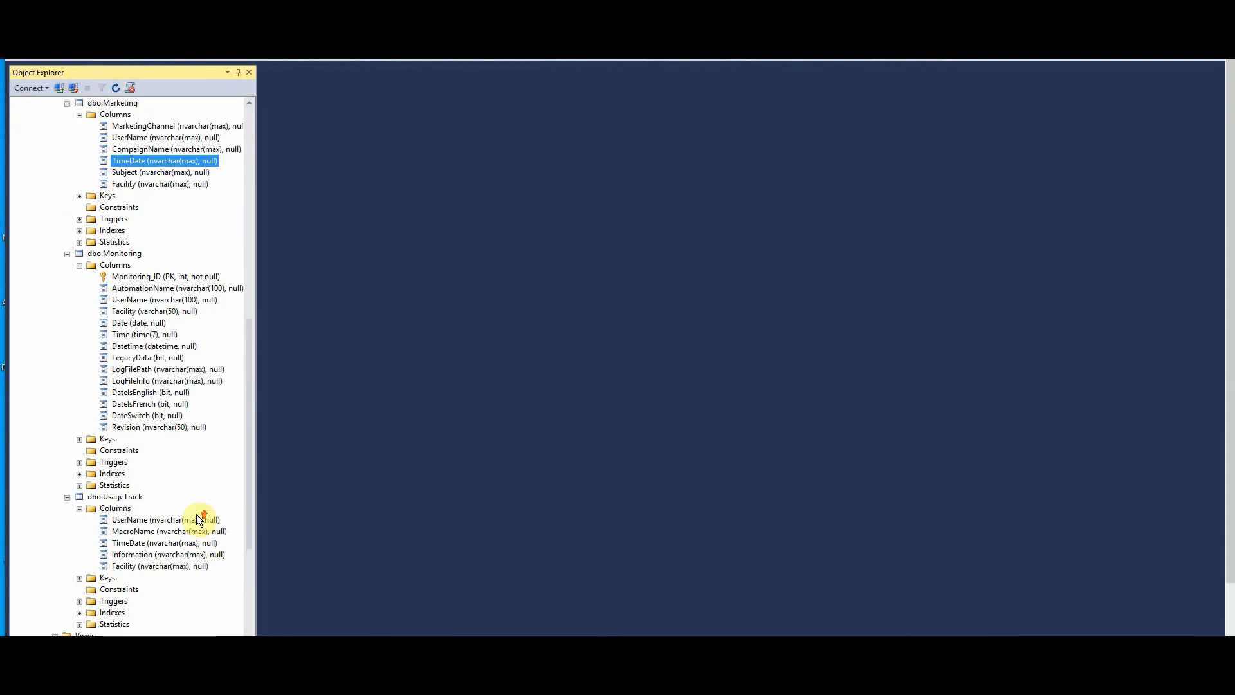
scroll(194, 516, up, 2)
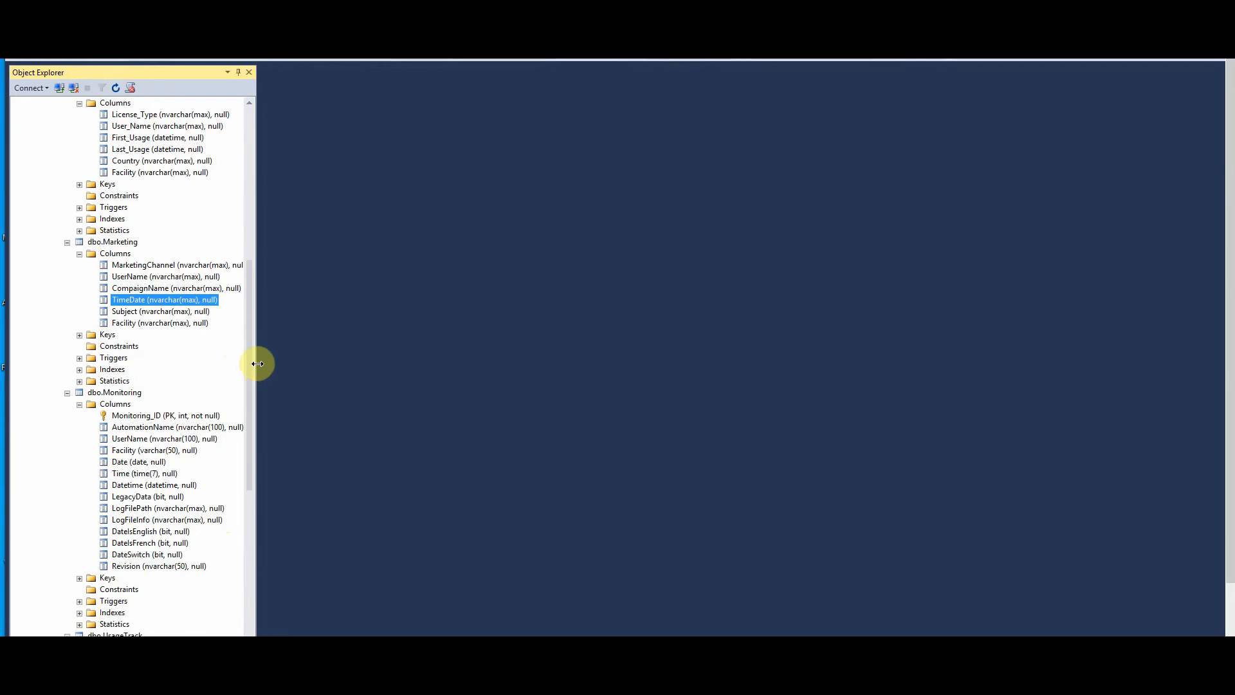
- Widen Object Explorer and select TimeDate's NULL setting in the Marketing create script
drag(256, 364, 300, 371)
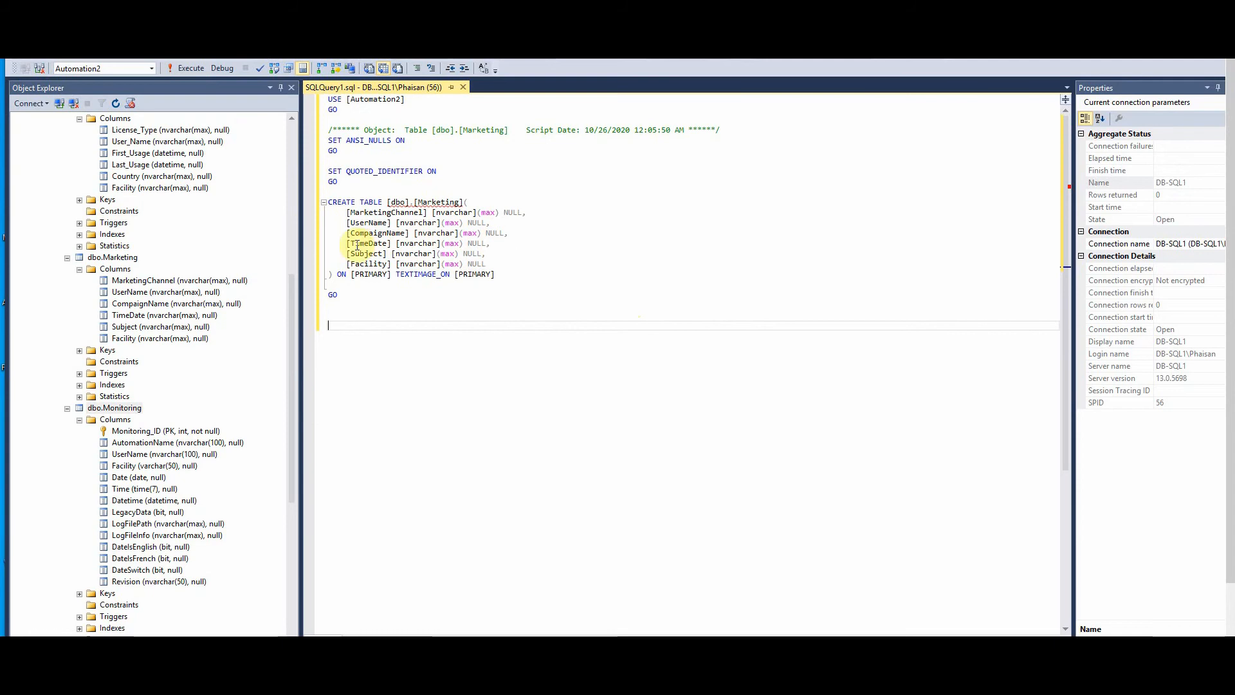
double_click(476, 245)
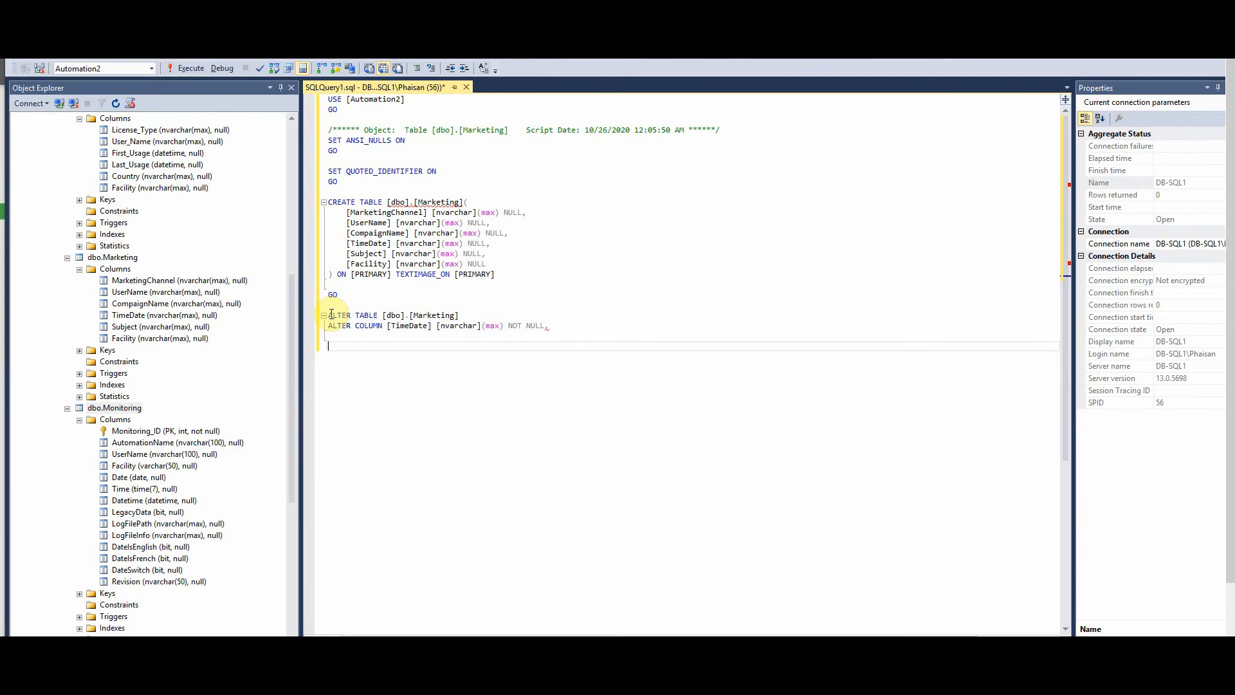
- Execute the ALTER TABLE statement making Marketing's TimeDate NOT NULL, rerunning it after the syntax fix
drag(331, 314, 549, 316)
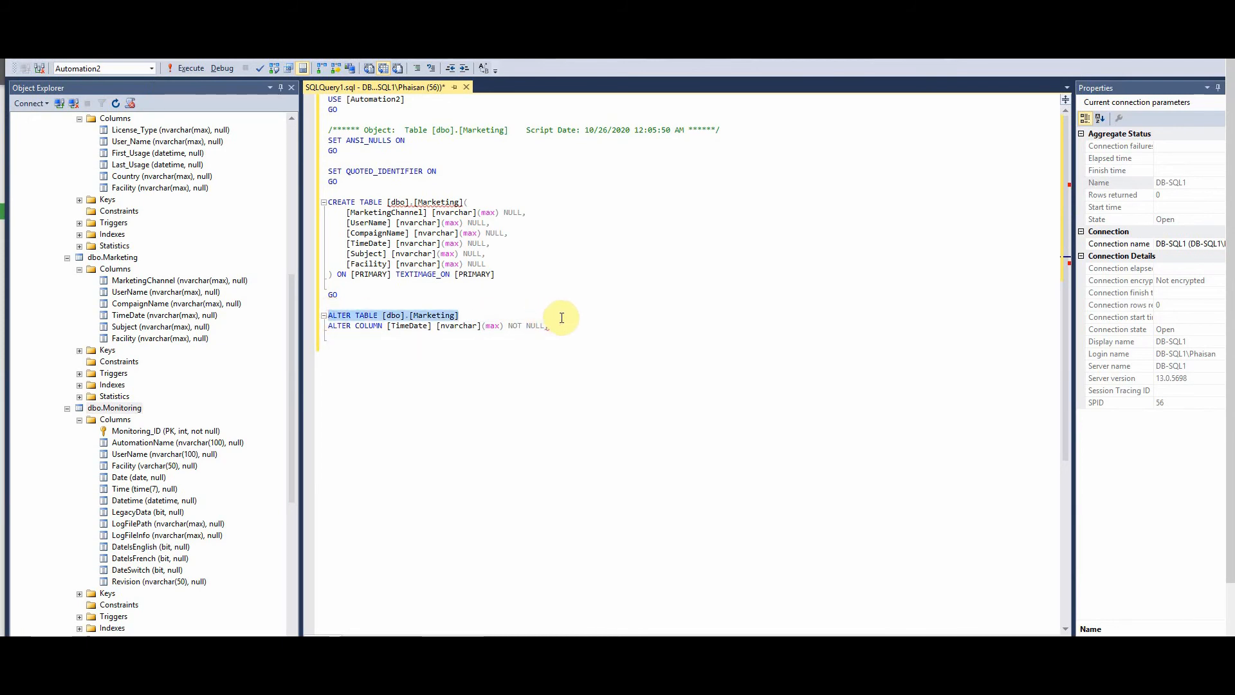
shift+click(562, 328)
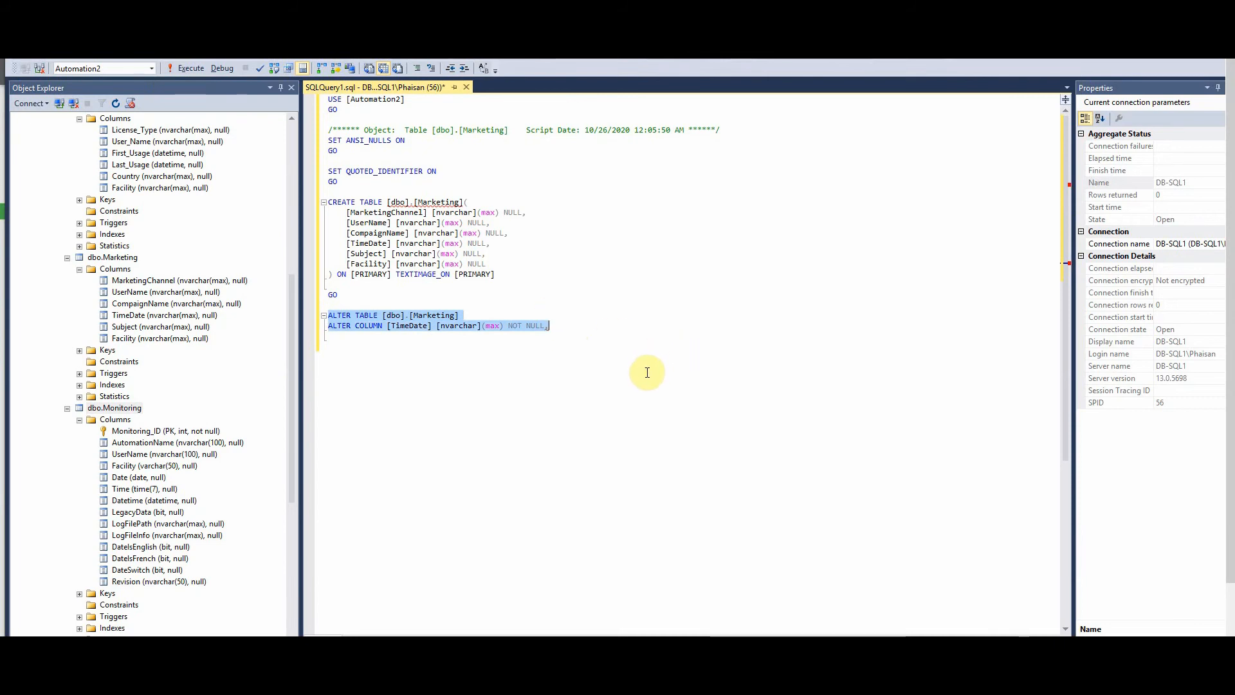
mouse_move(549, 328)
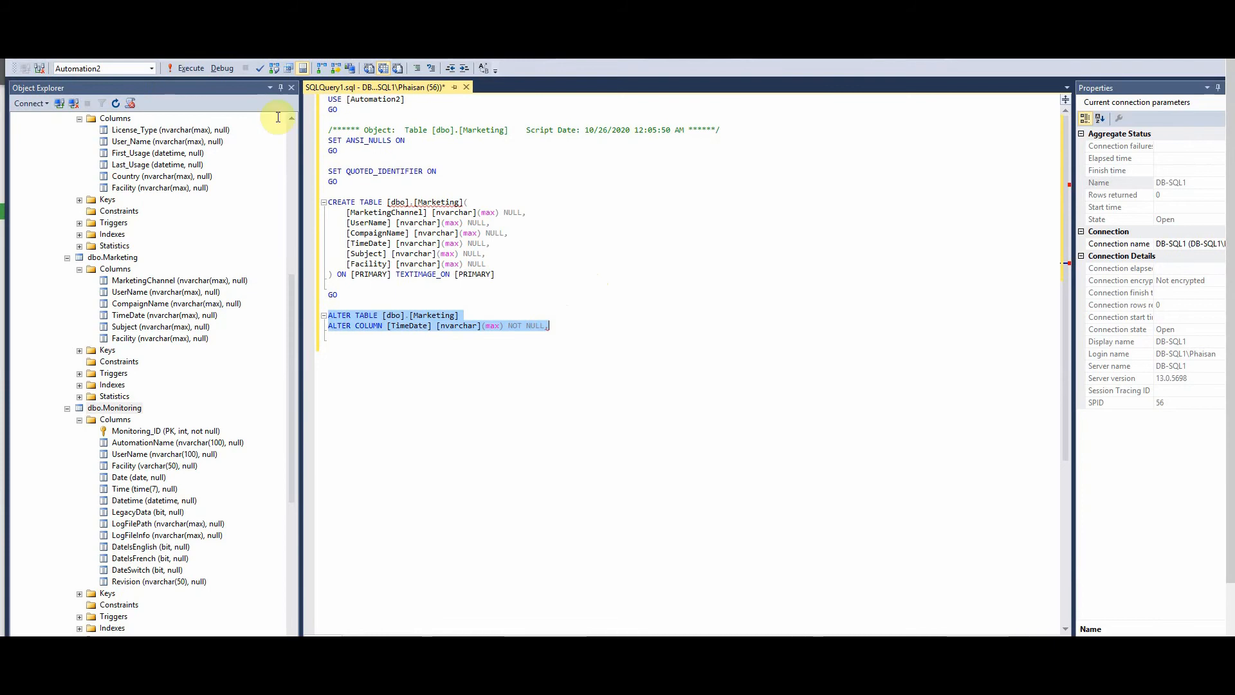
click(187, 67)
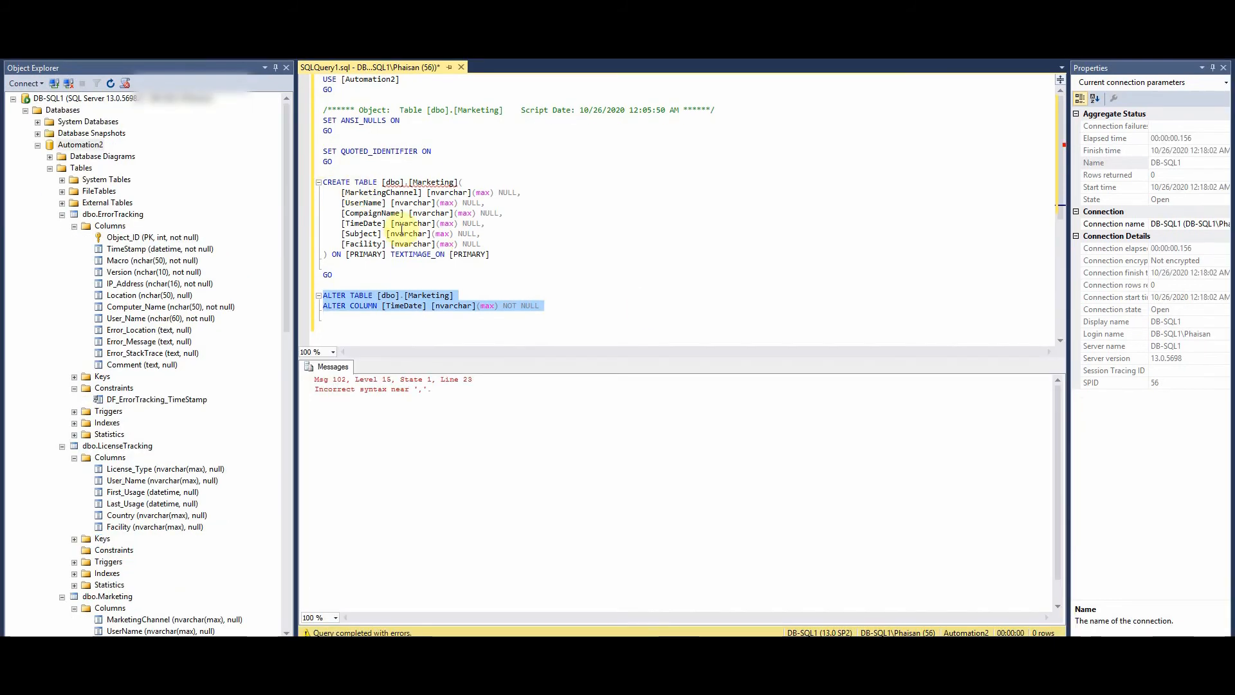
click(193, 61)
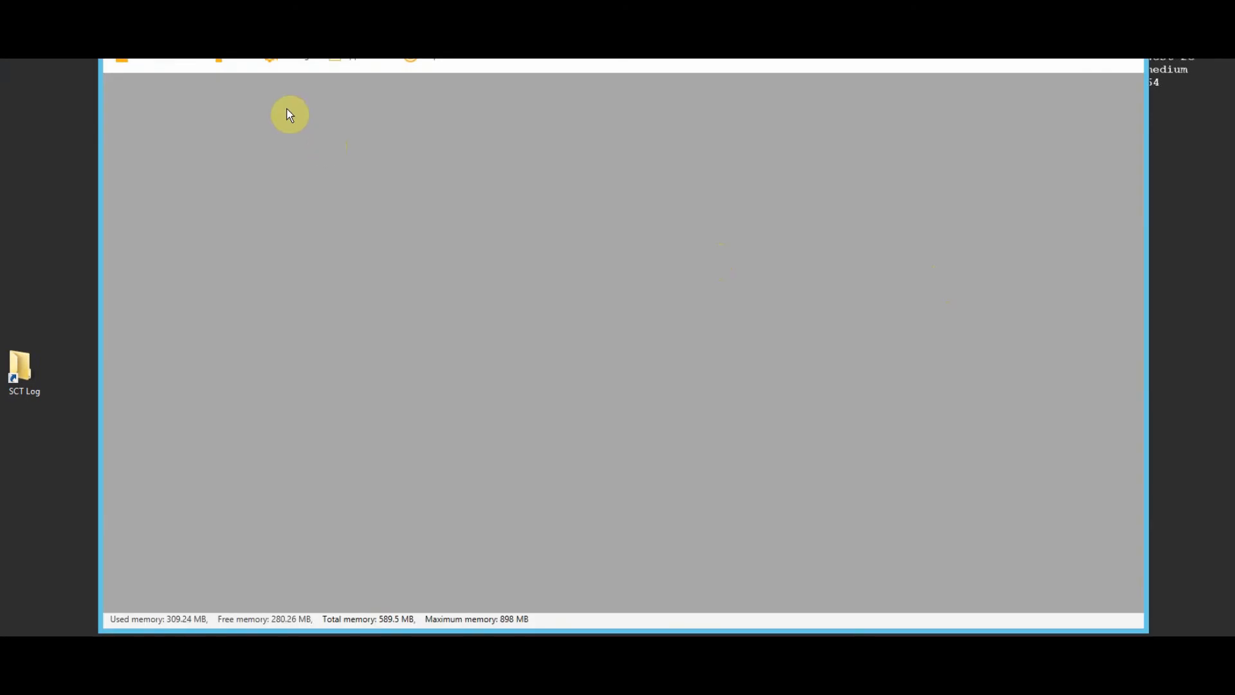
- Create project 'AWS Schema Conversion Tool Automation2' from Microsoft SQL Server to Amazon RDS for MySQL
click(129, 59)
click(149, 110)
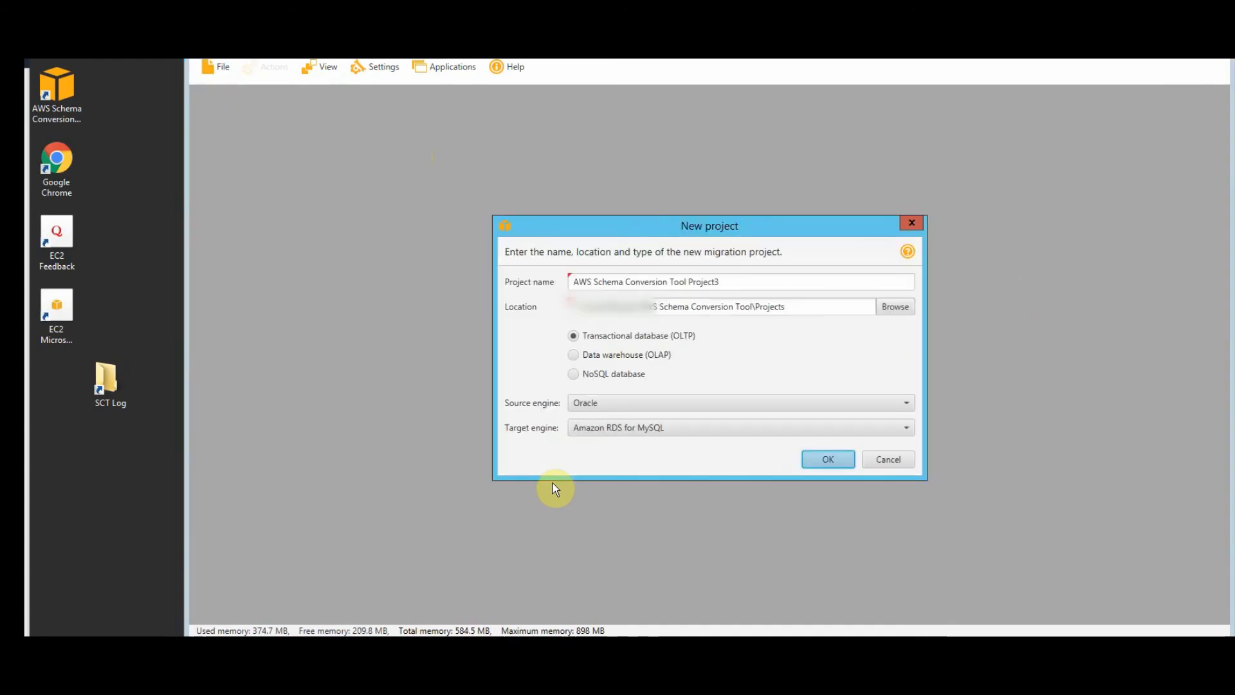
double_click(708, 282)
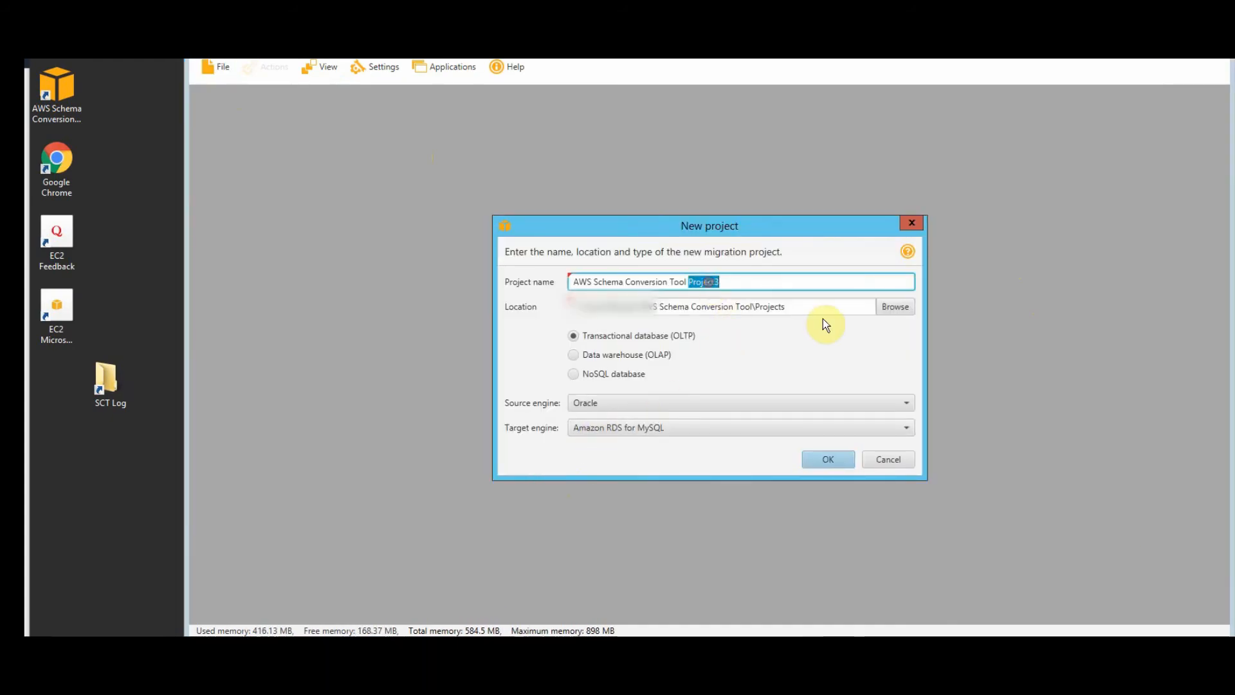
text(Auo)
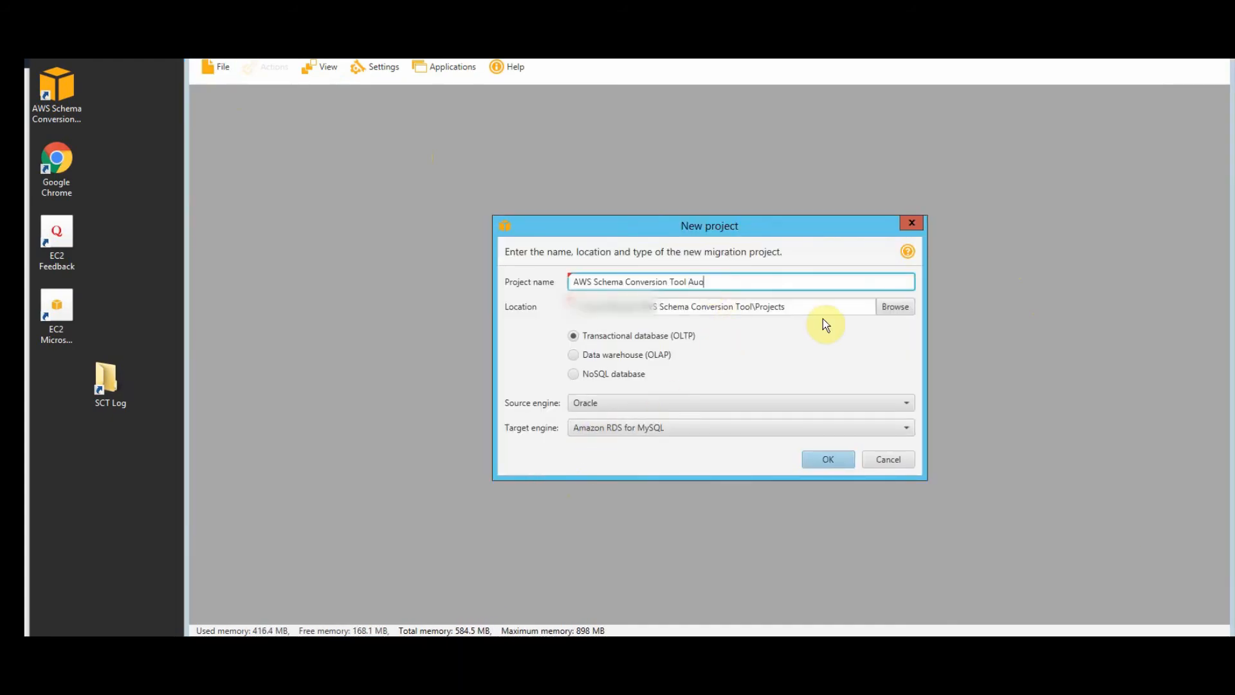
key(BackSpace)
text(tomat)
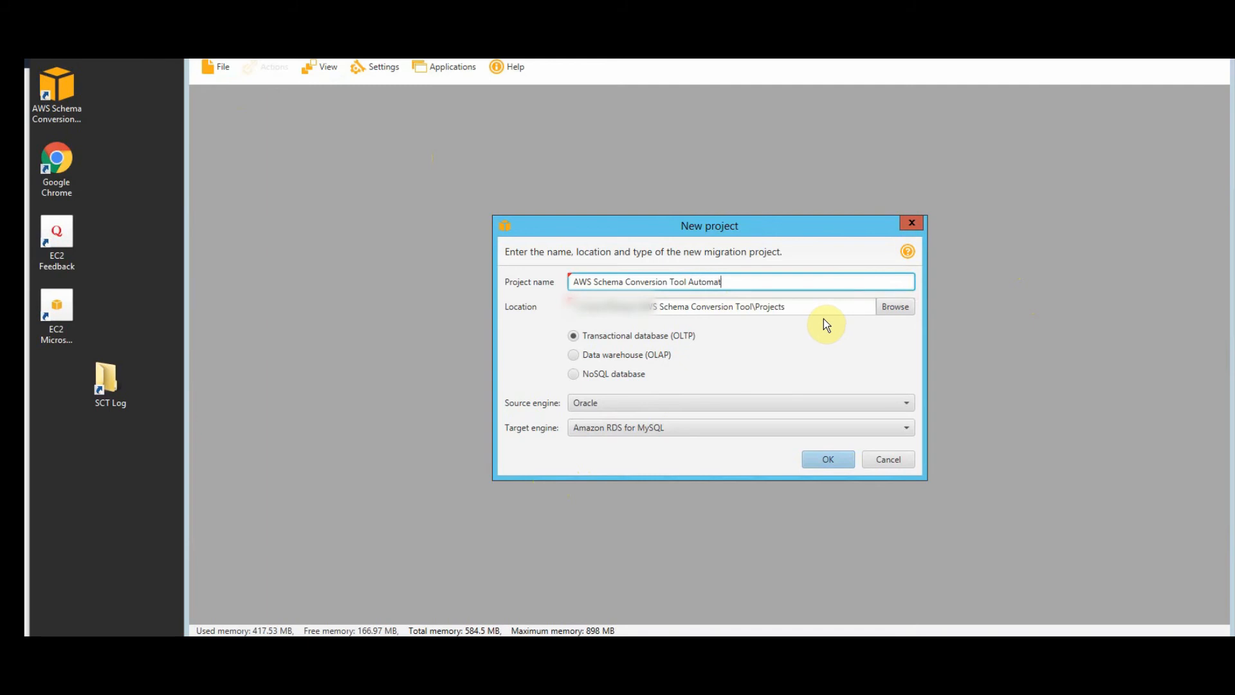
text(ion2)
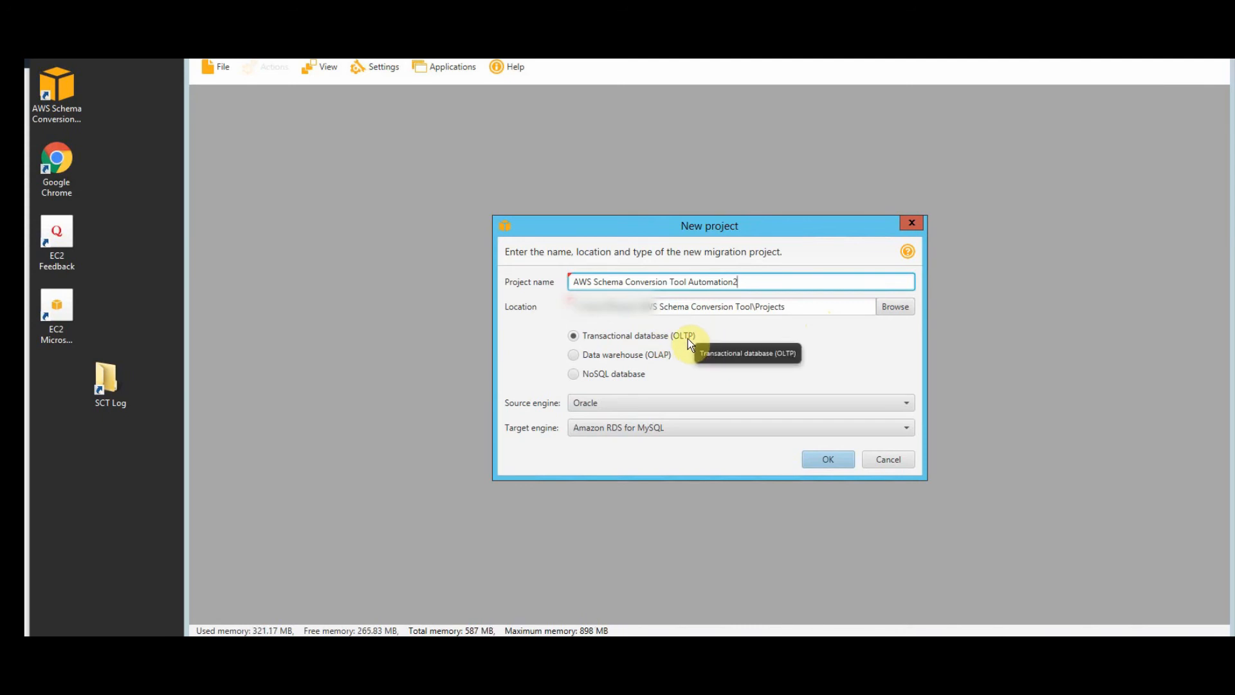
click(694, 403)
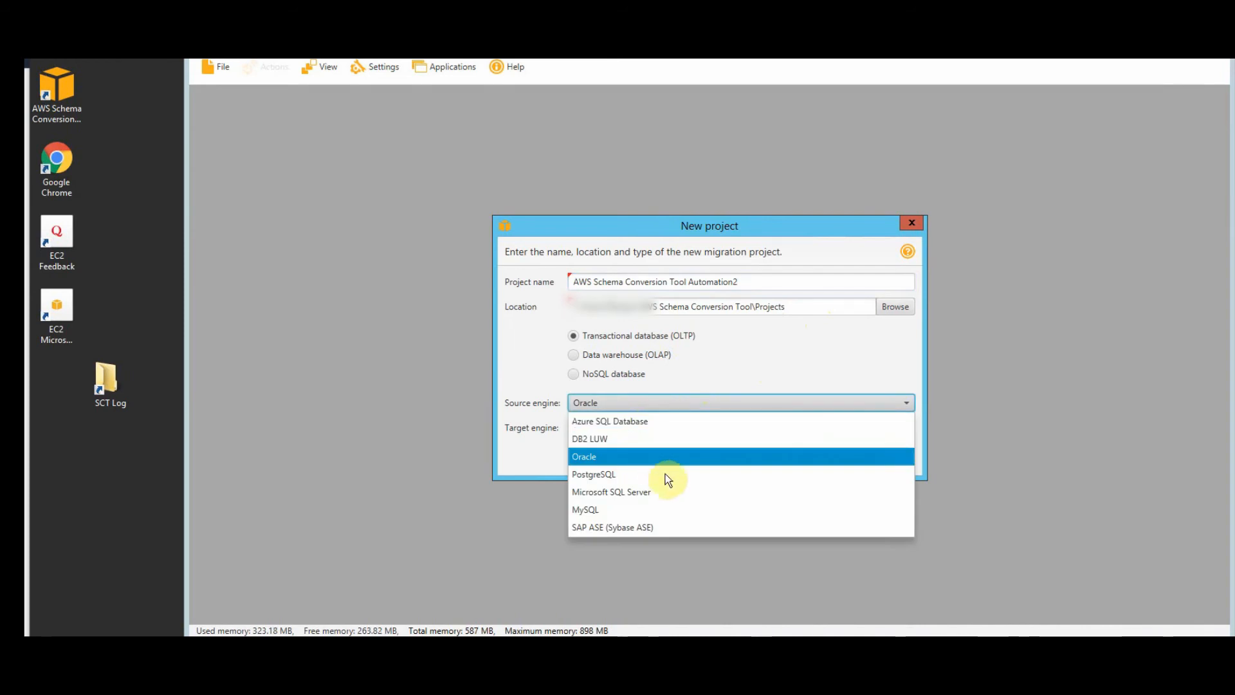
click(625, 492)
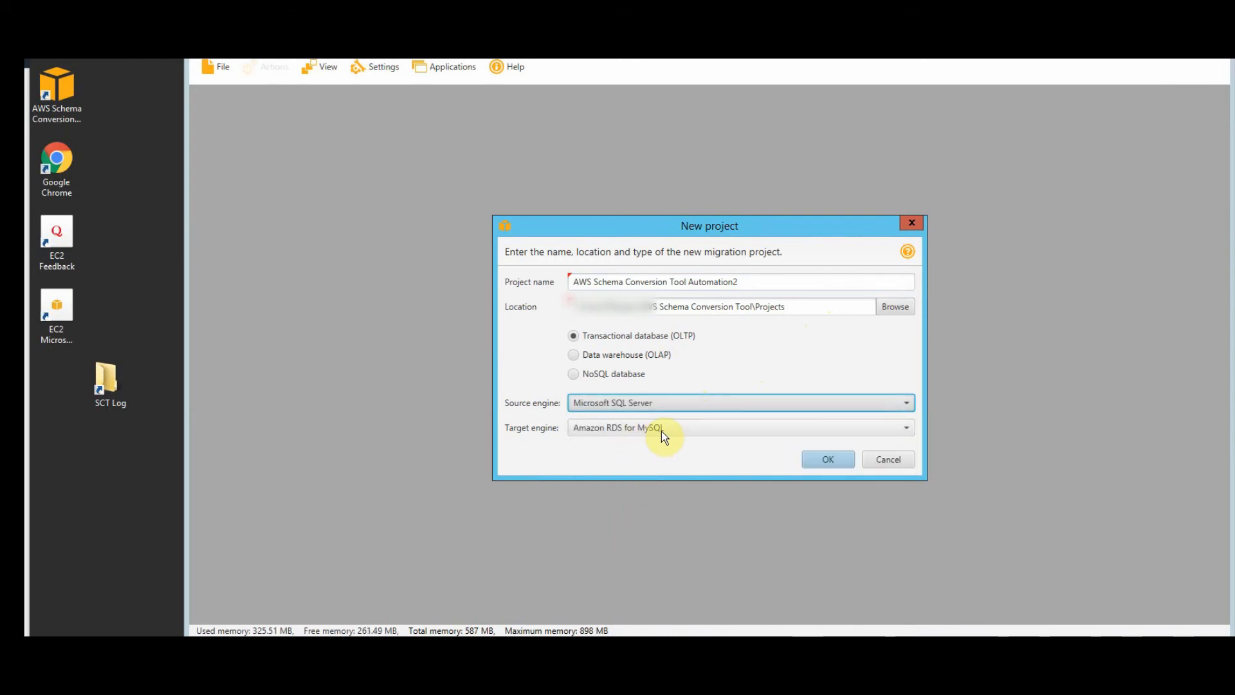
click(830, 460)
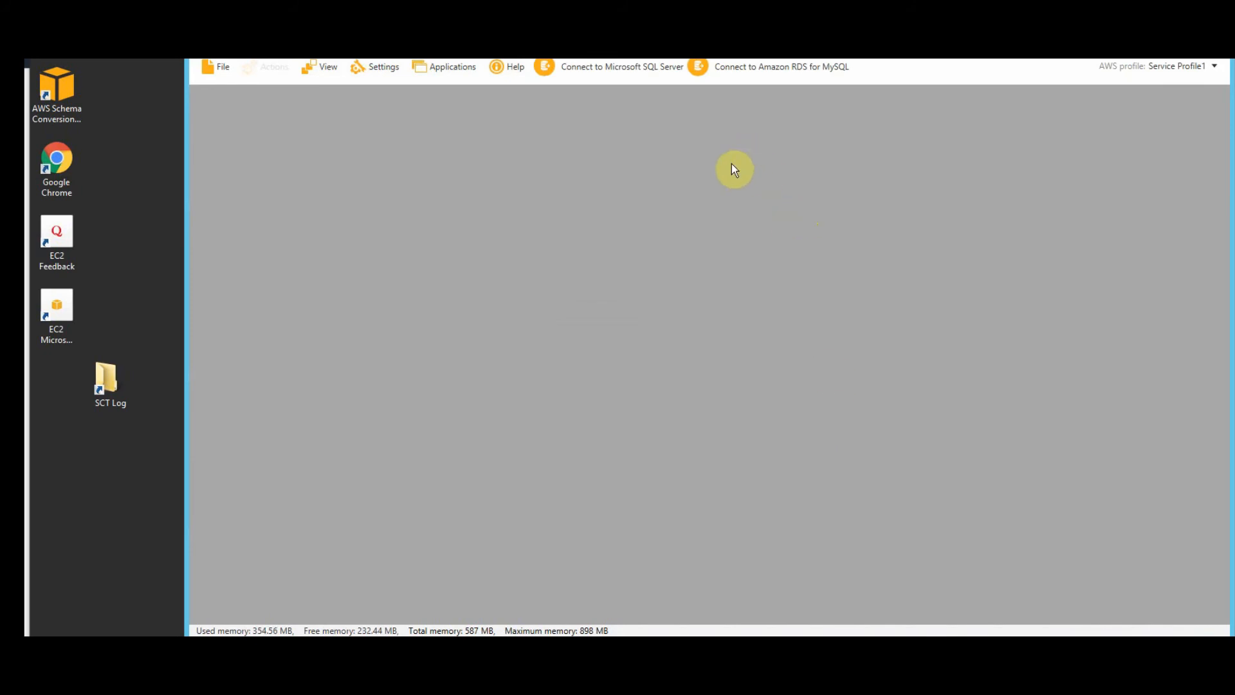
- Connect to the source SQL Server with the account password stored, after a successful connection test
click(607, 69)
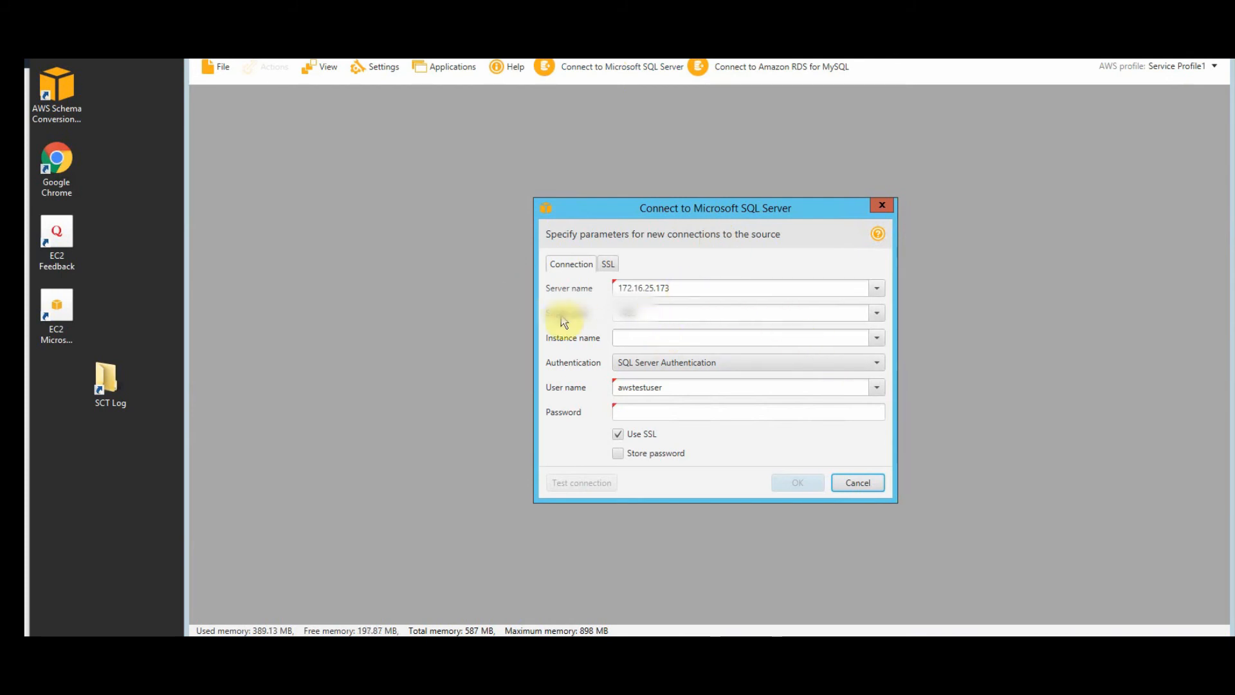
click(635, 410)
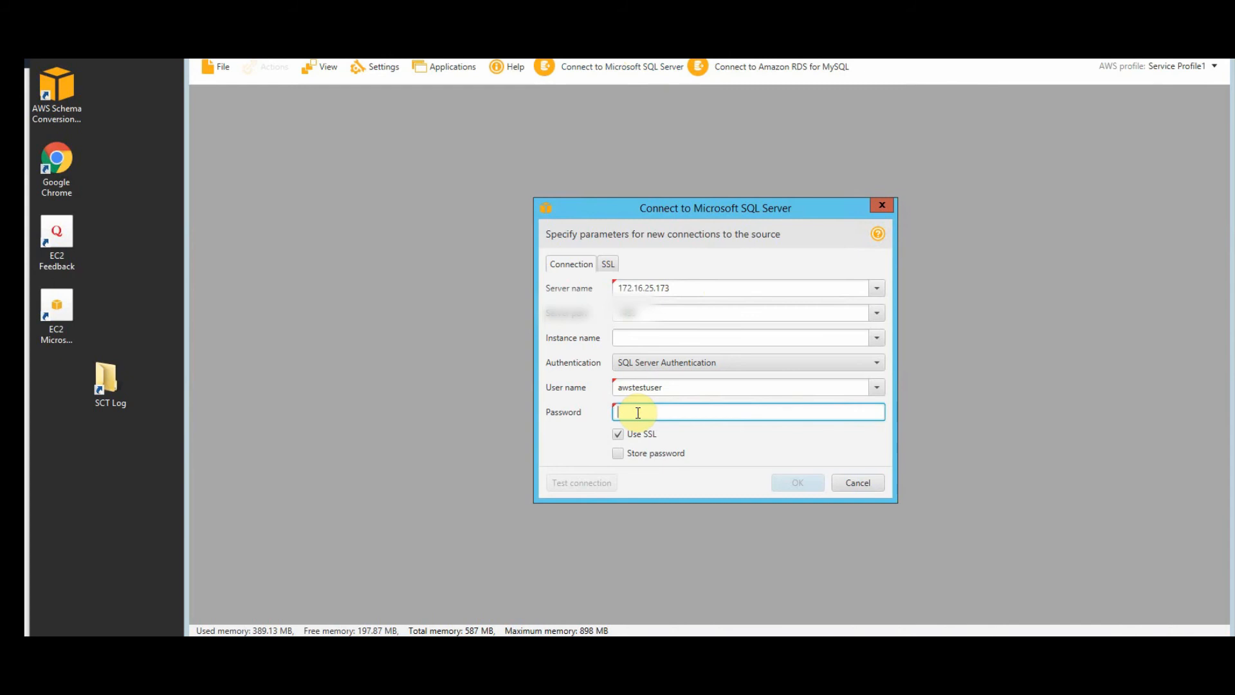
text(**********)
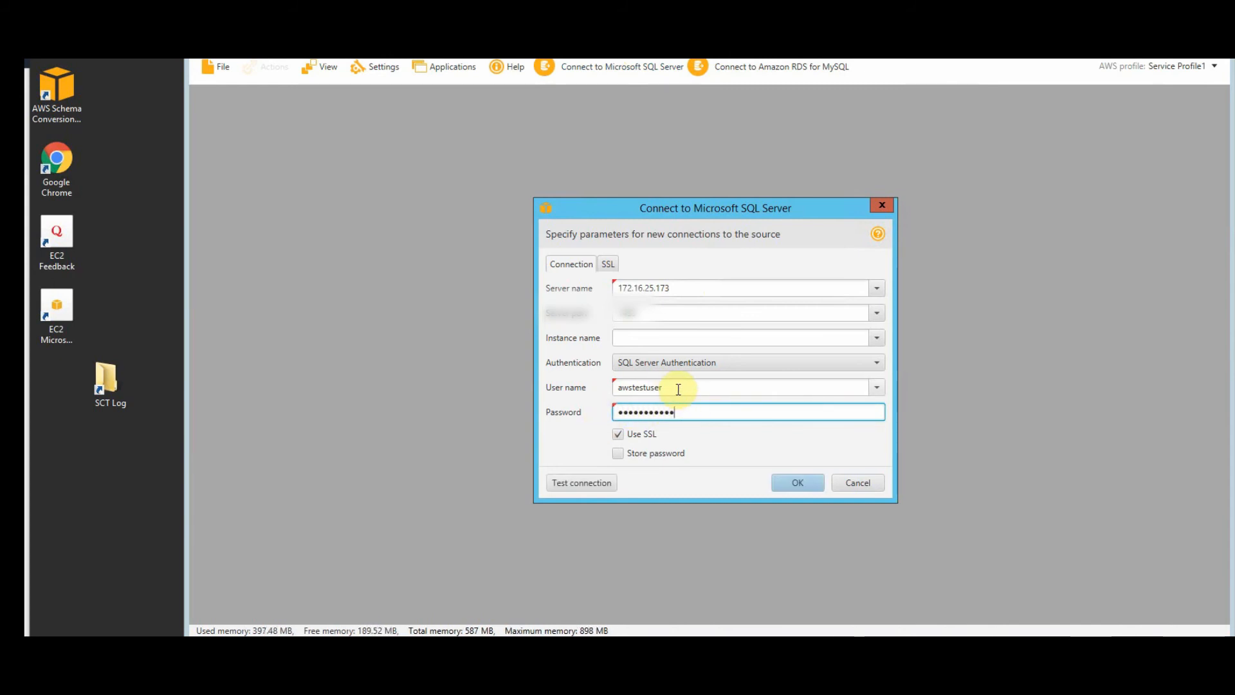
click(875, 387)
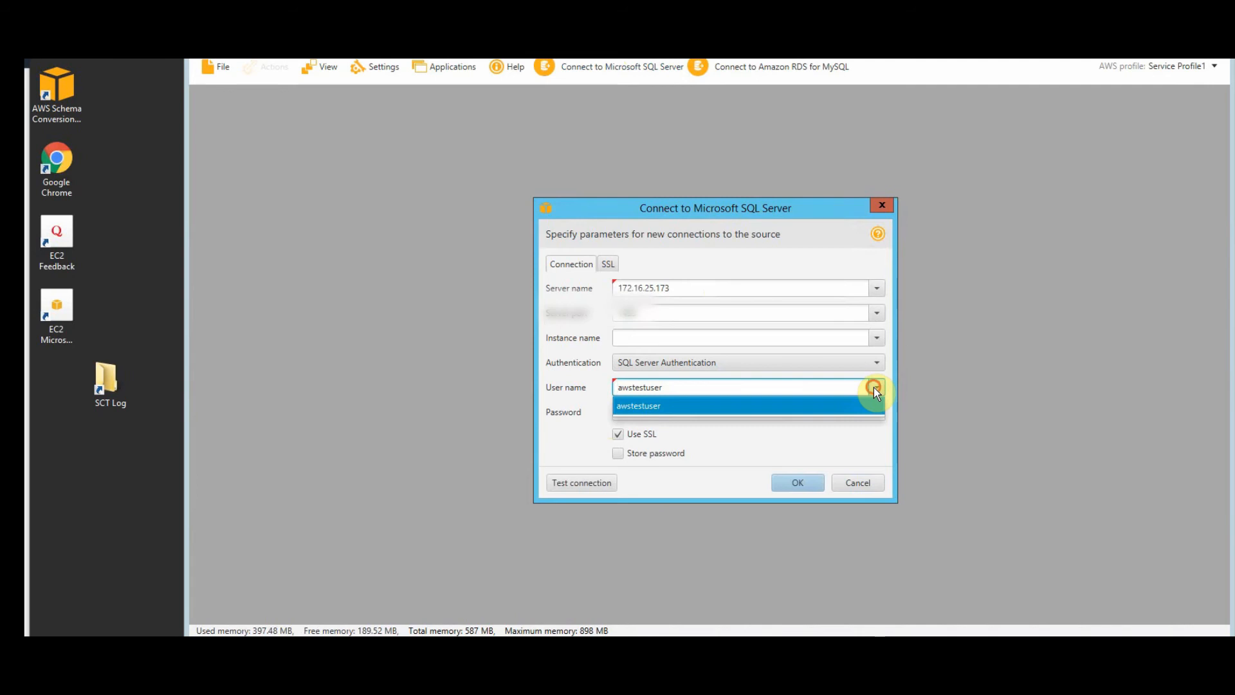
click(873, 387)
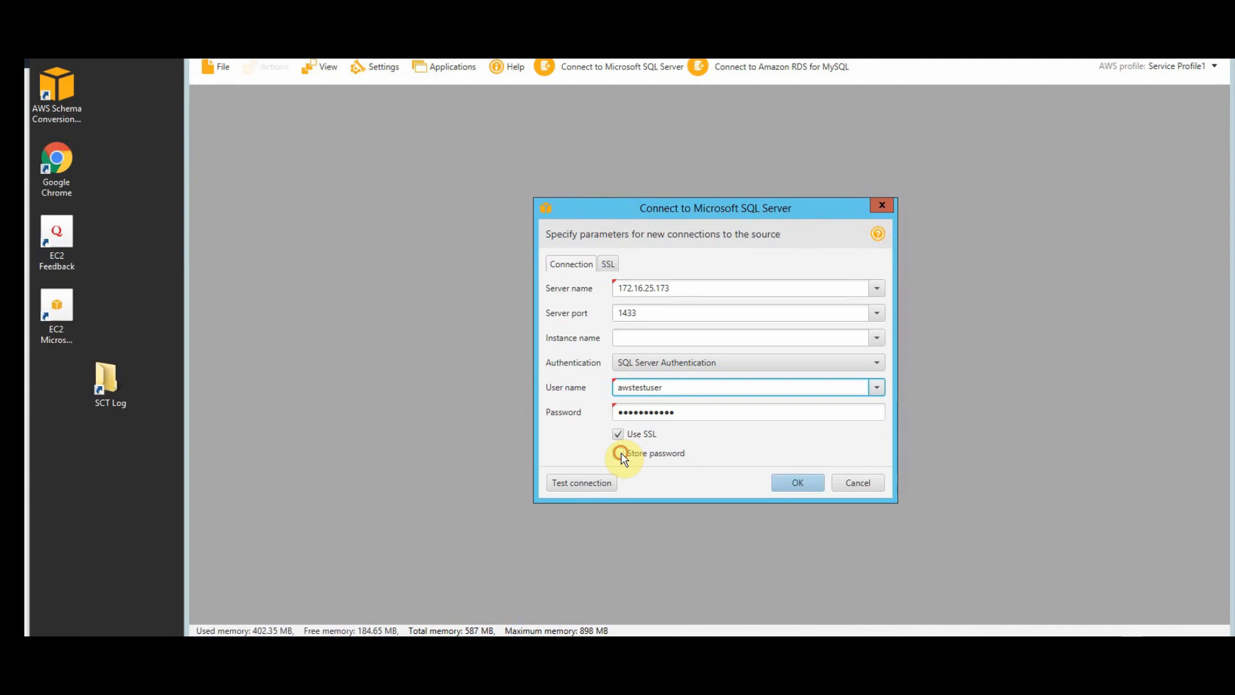
click(619, 455)
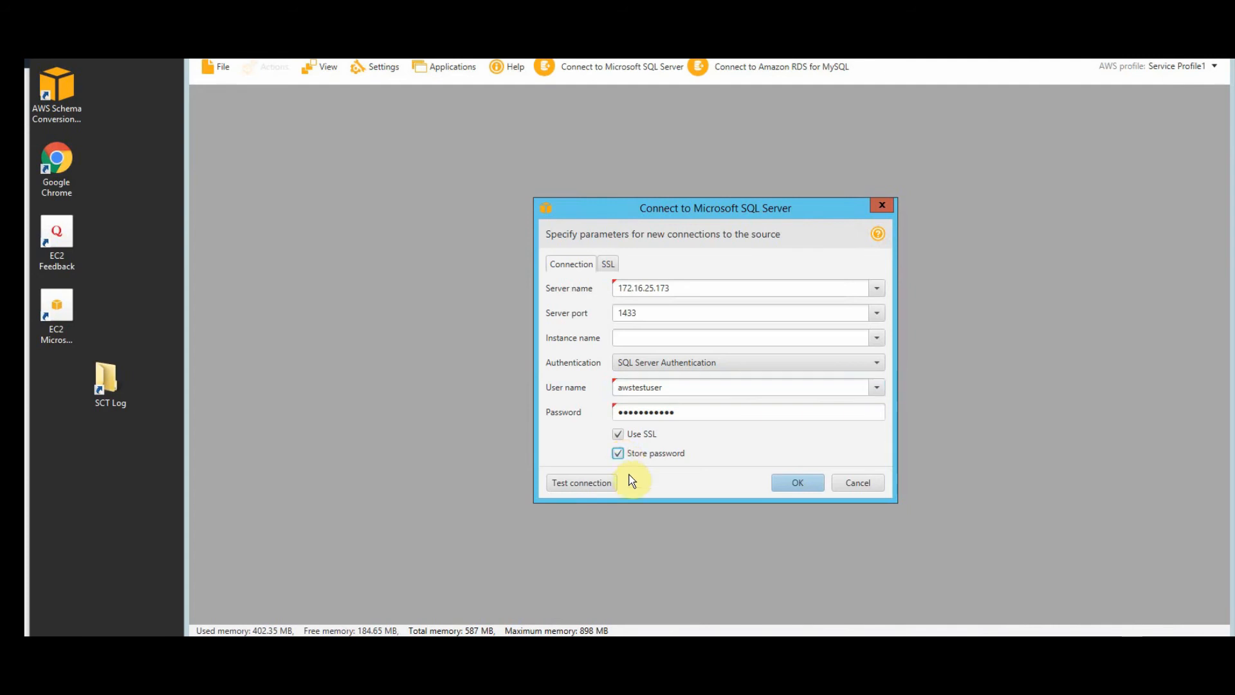
click(593, 489)
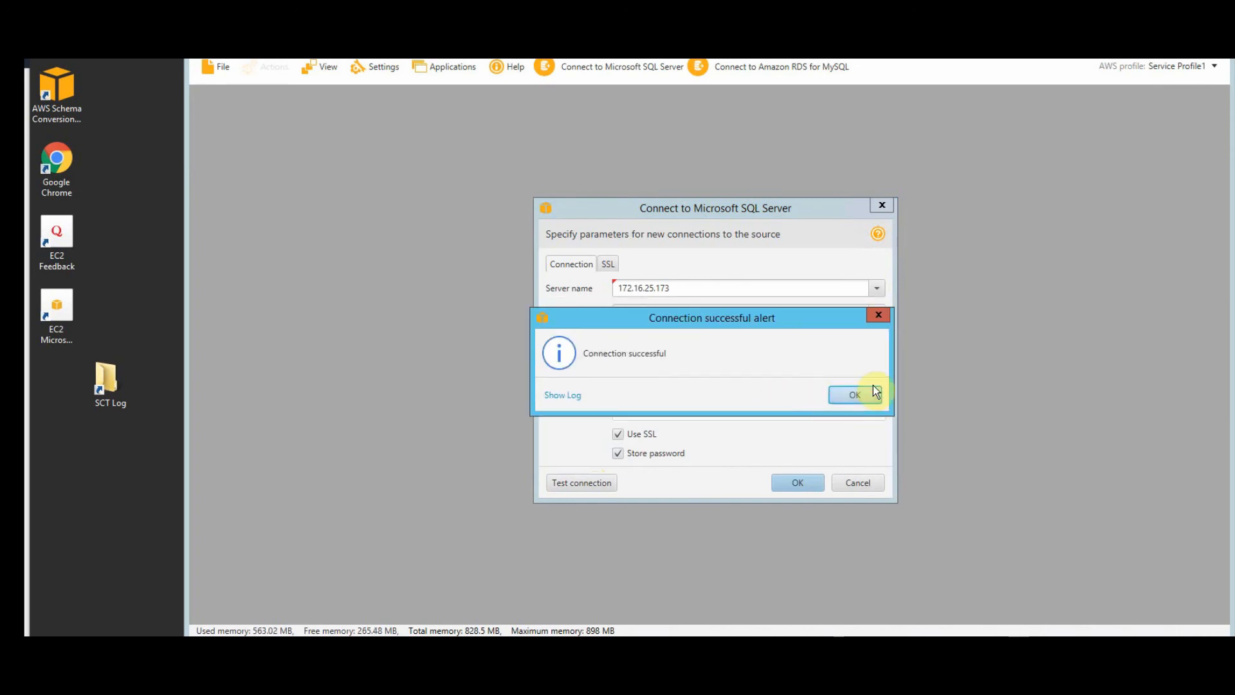
click(870, 393)
click(812, 483)
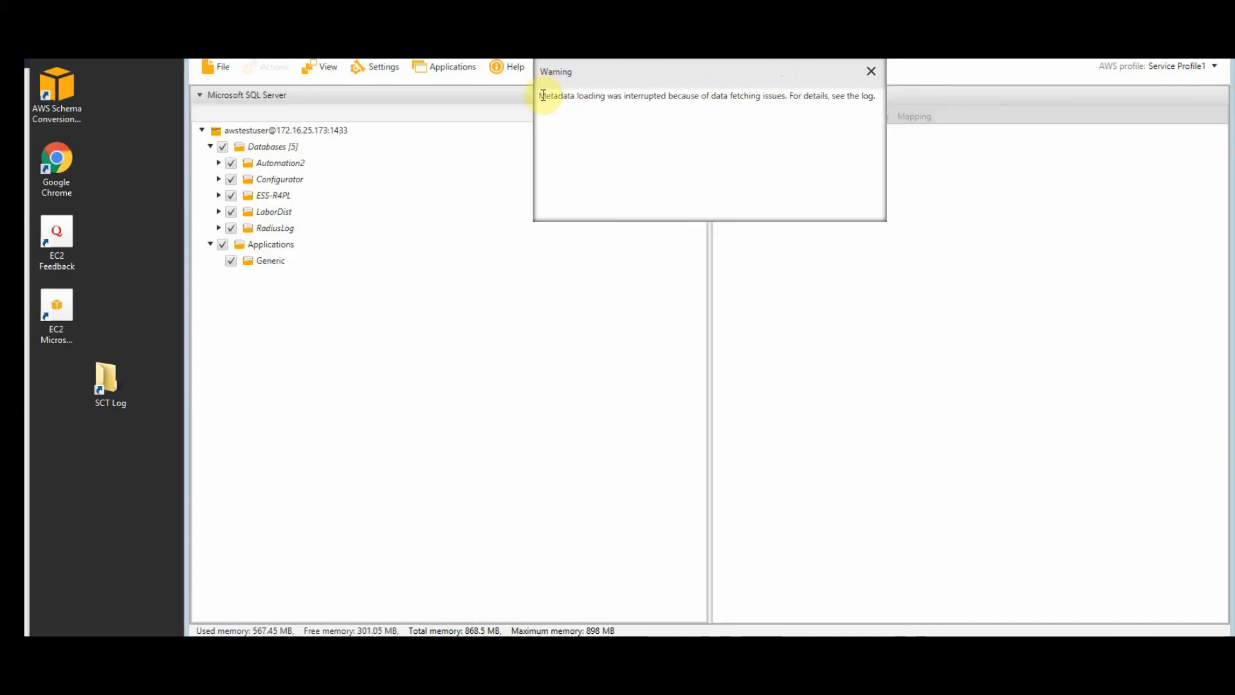
- Select the metadata-loading warning text, then close the Warning window
drag(540, 95, 972, 118)
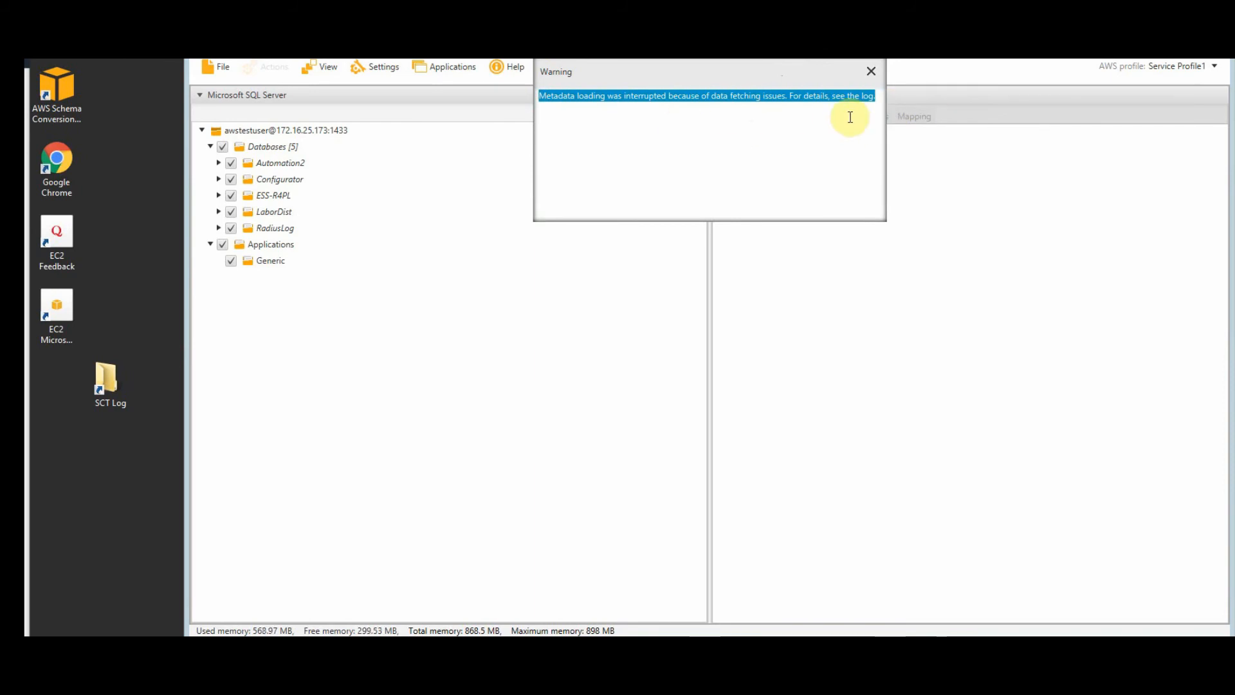
click(872, 71)
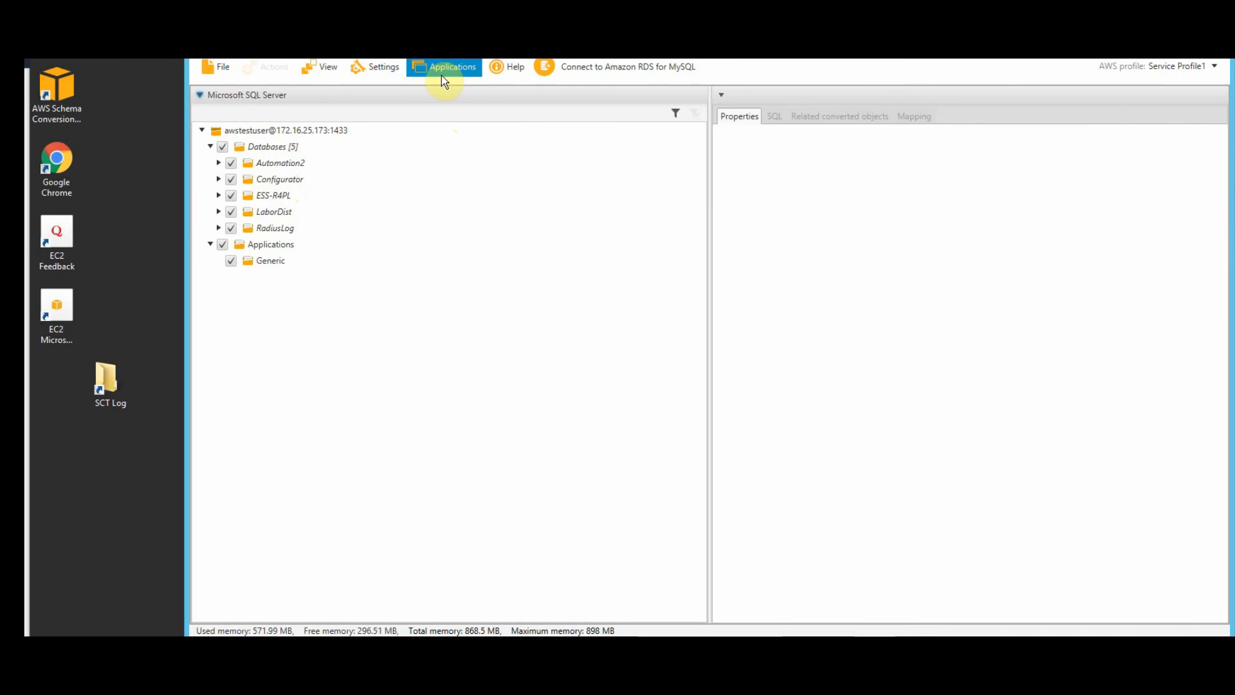
click(390, 68)
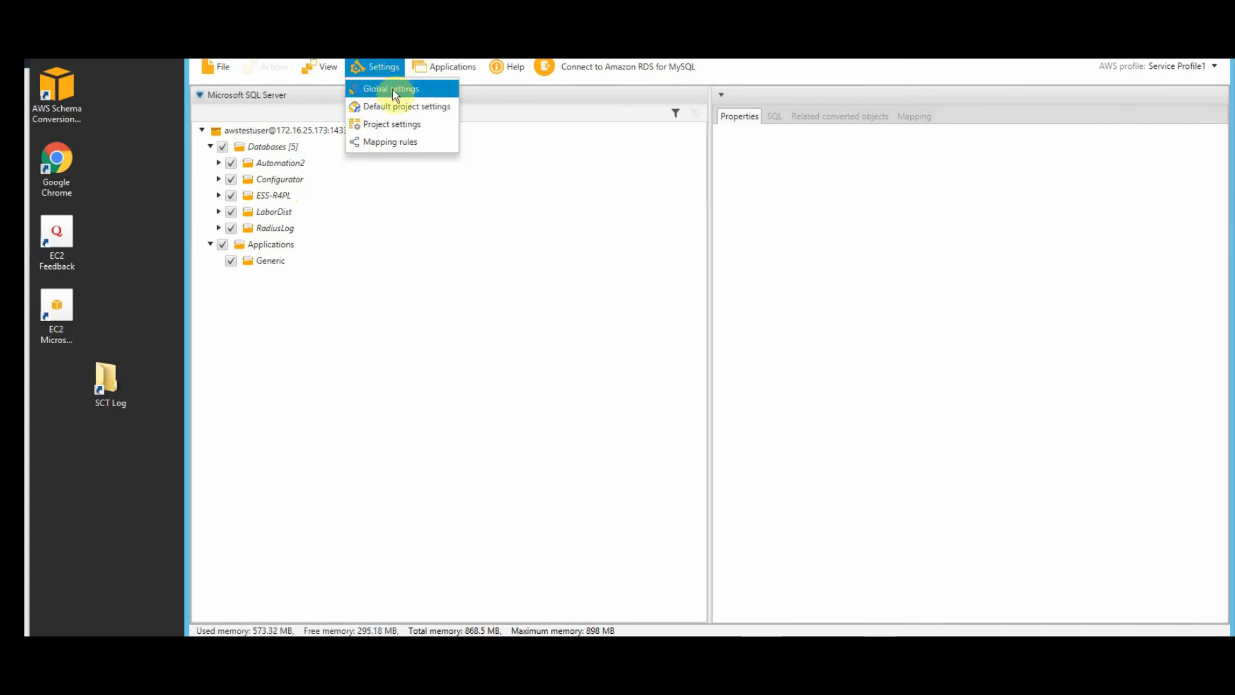
click(392, 91)
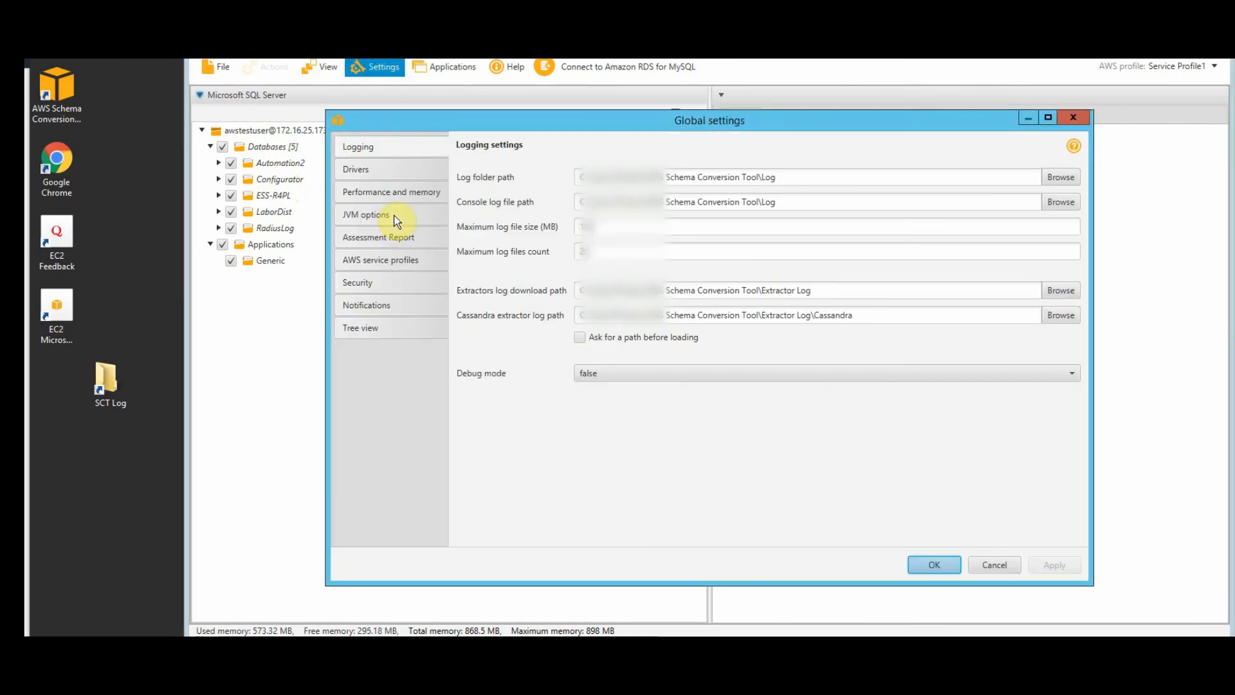
click(364, 170)
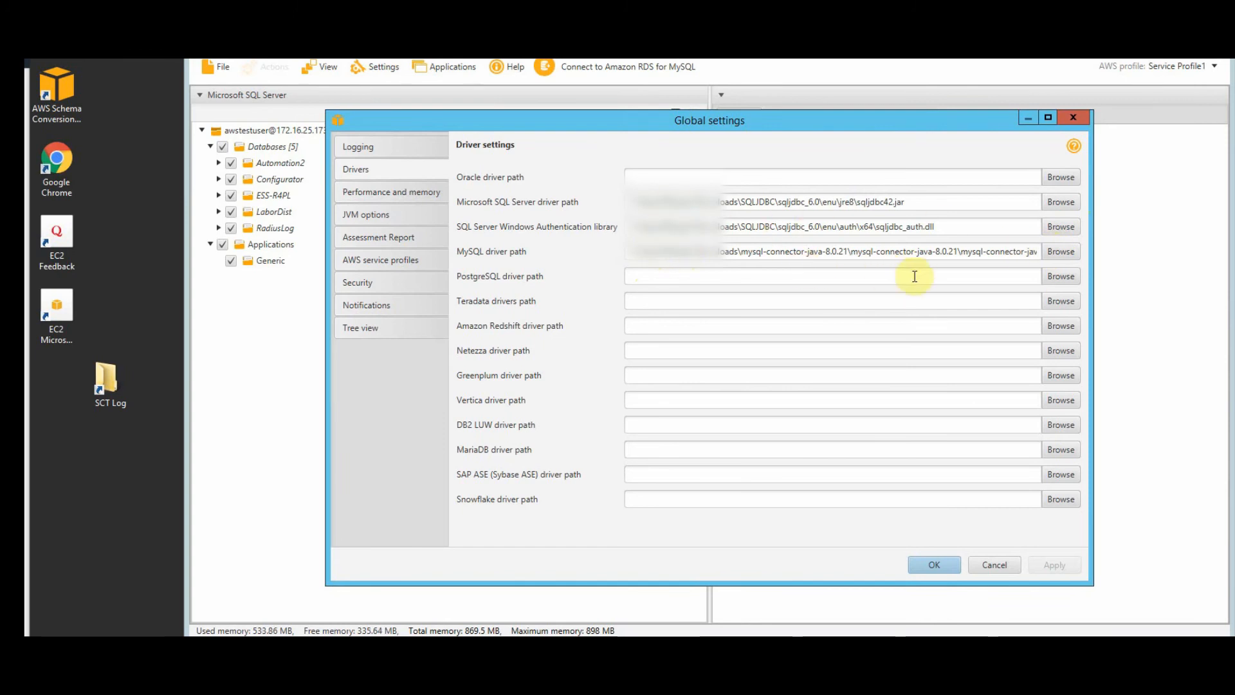
click(994, 565)
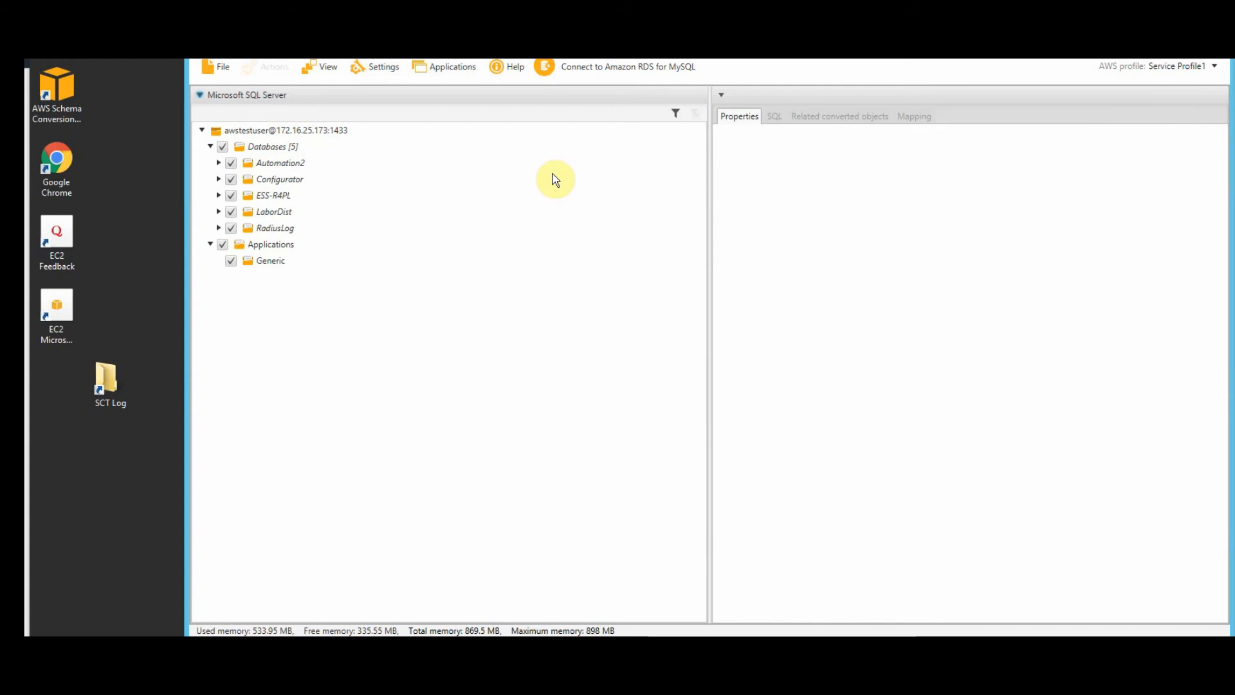
- Connect to the Amazon RDS for MySQL target with the password stored, after a successful connection test
click(596, 66)
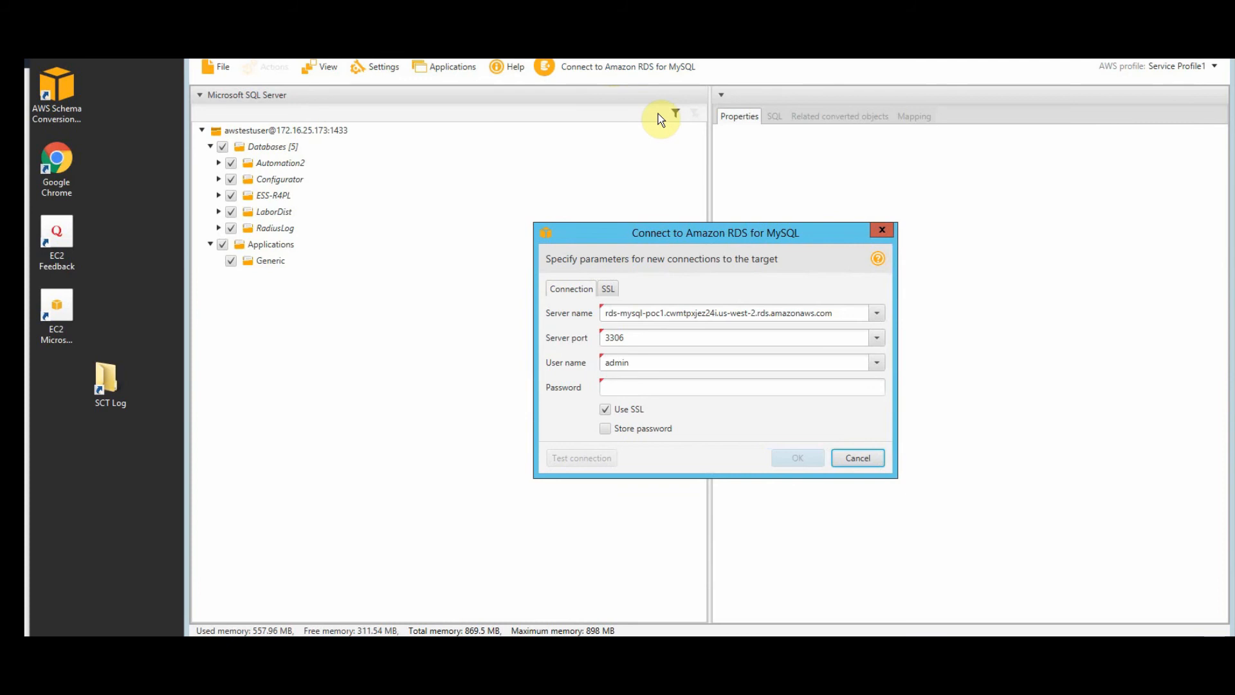
click(693, 388)
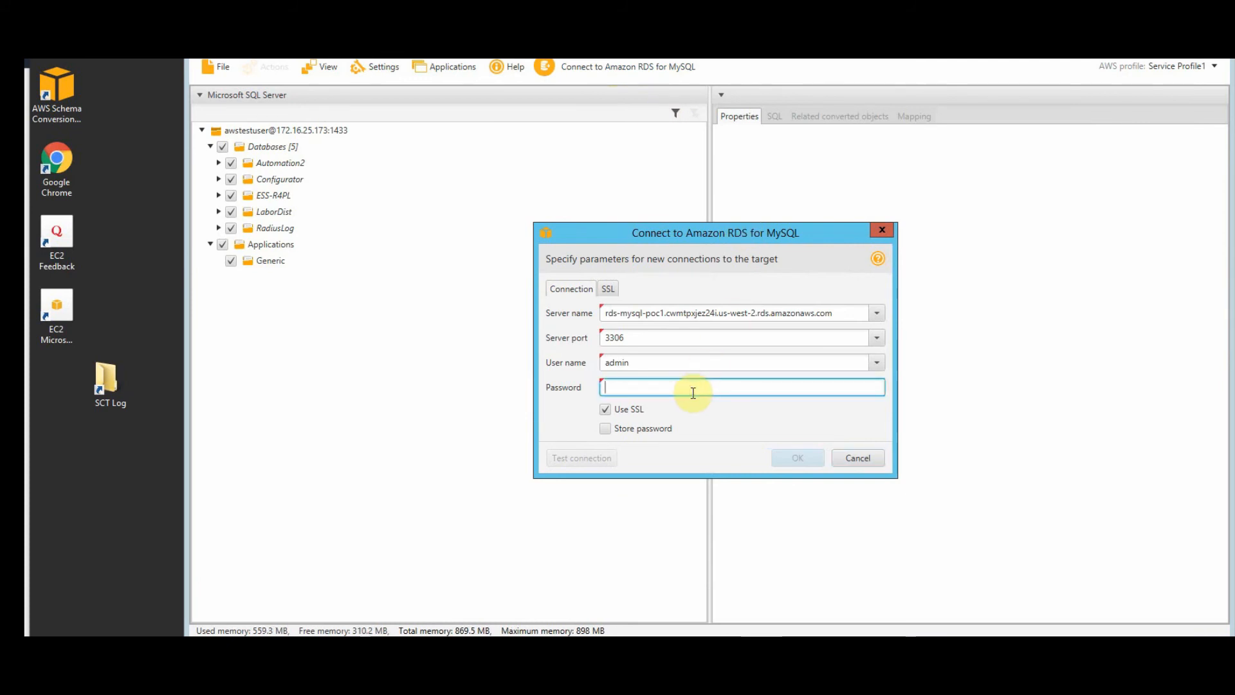
text(P)
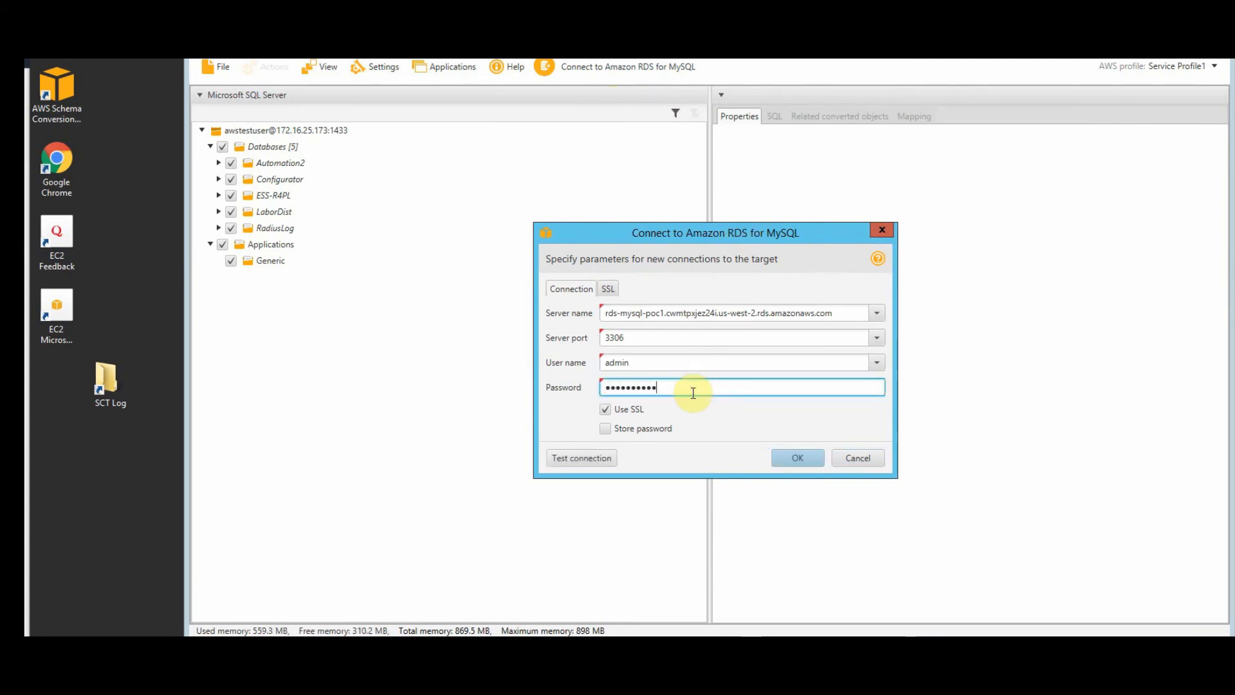
text(1)
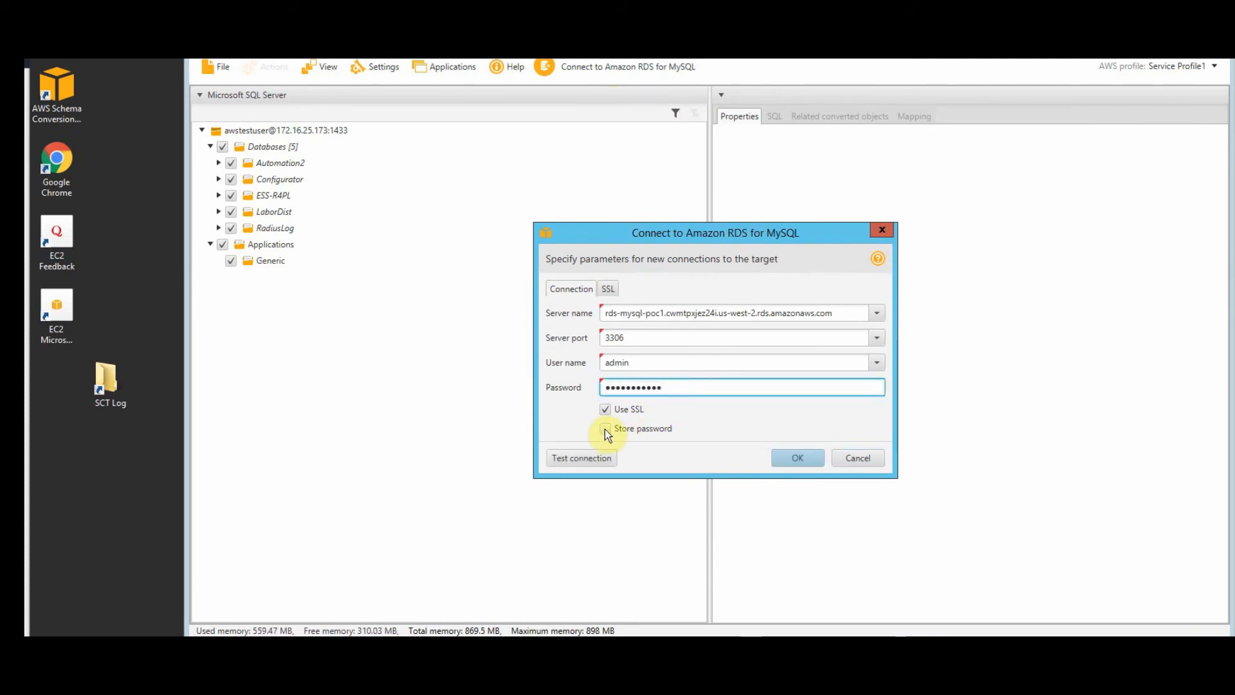
click(605, 428)
click(601, 456)
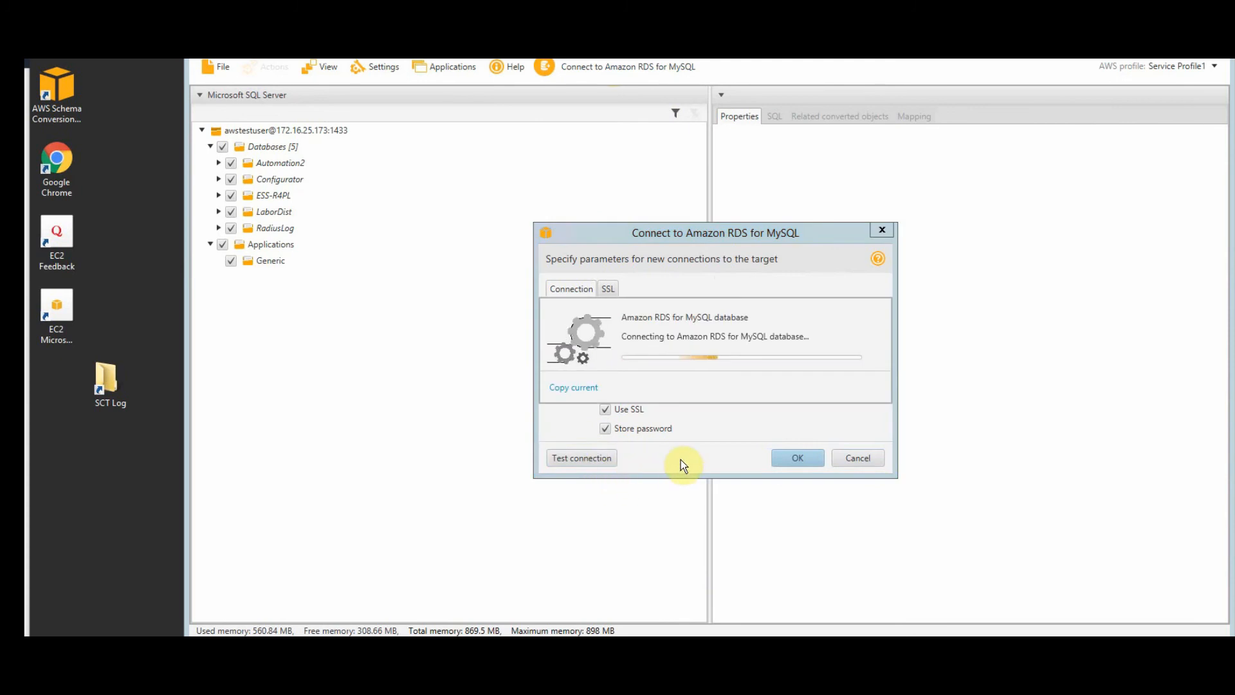
click(854, 399)
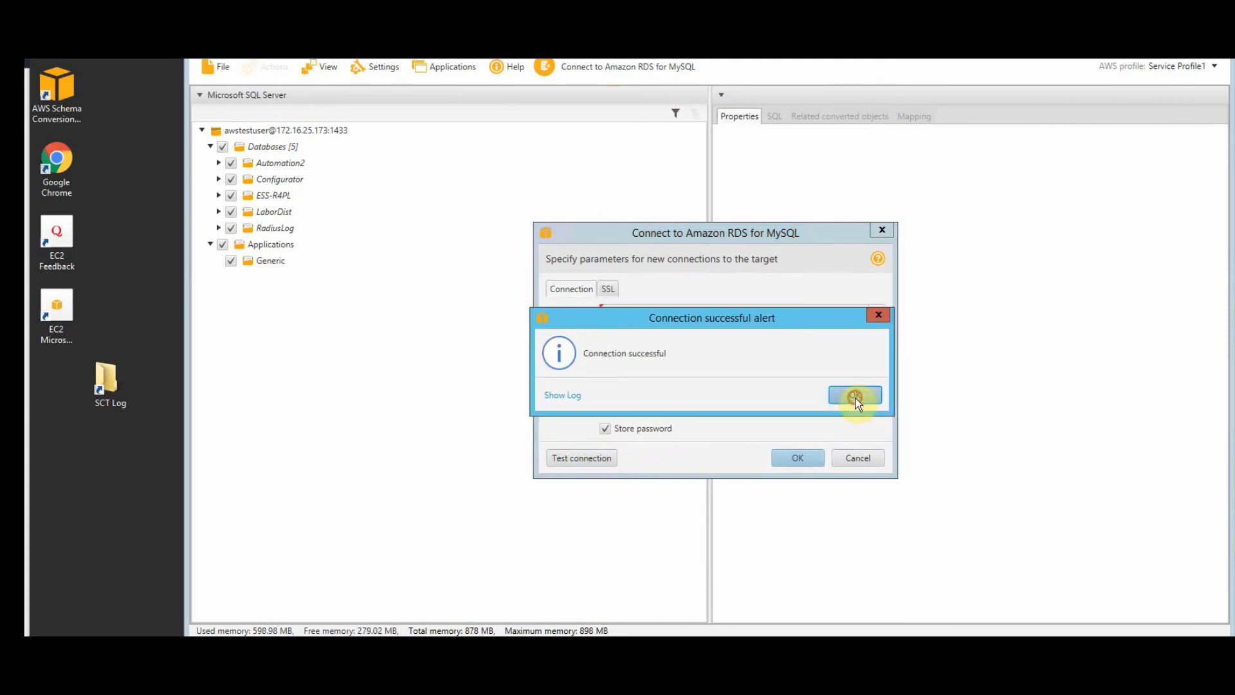
click(812, 460)
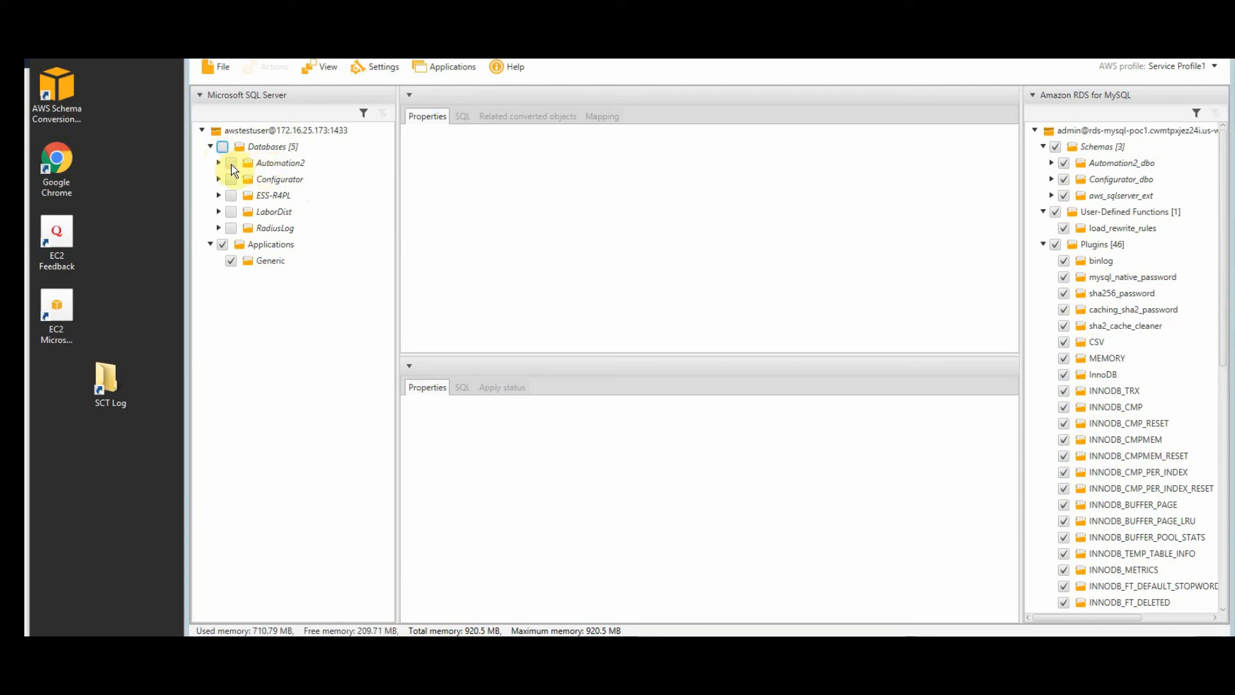
- Check the Automation2 database and create its migration assessment report from Actions
click(296, 168)
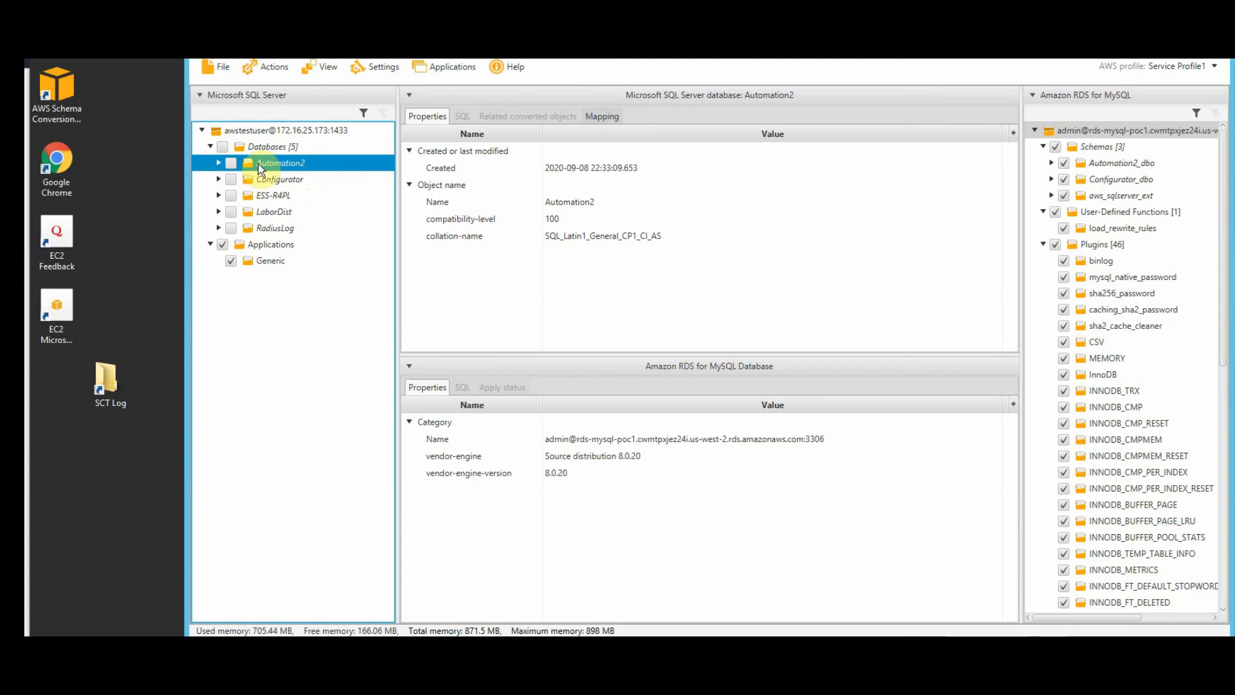
click(230, 163)
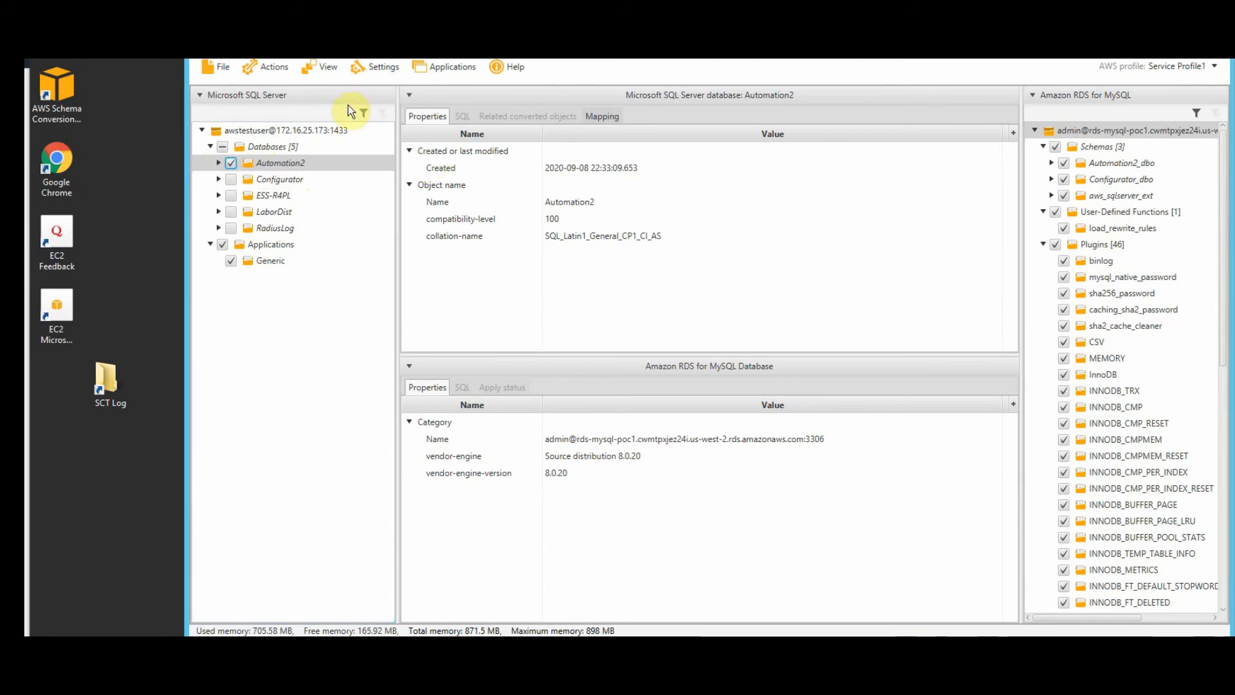
click(273, 70)
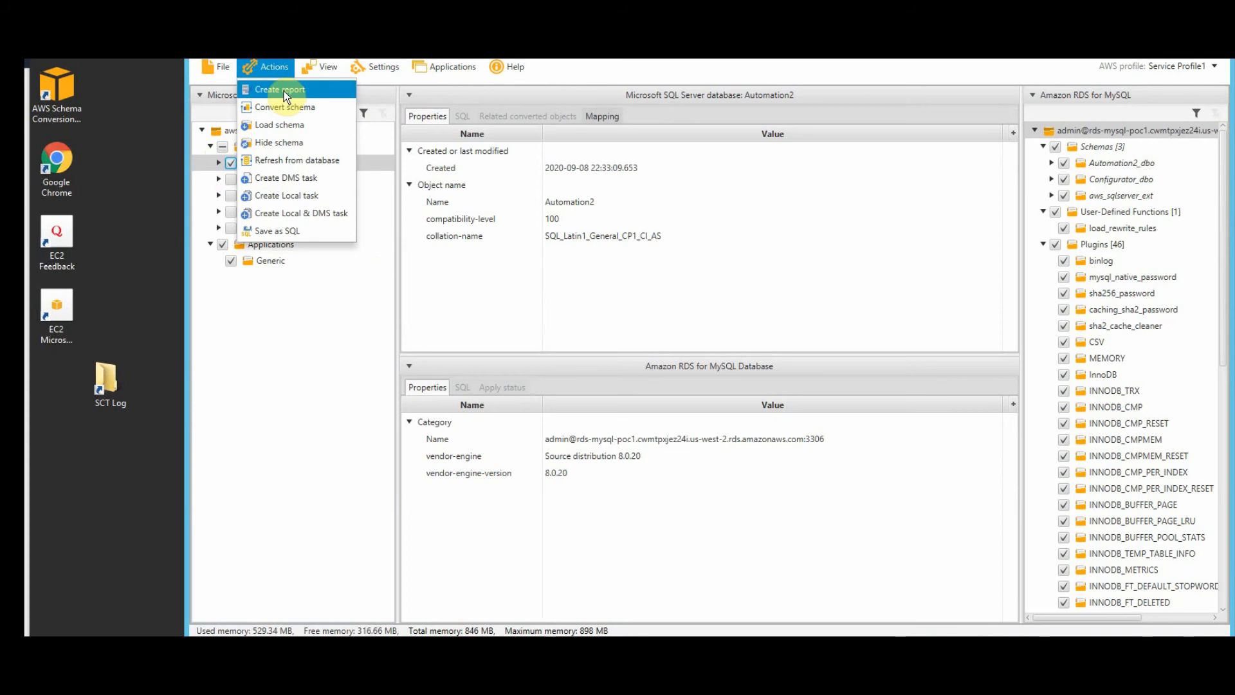
click(284, 90)
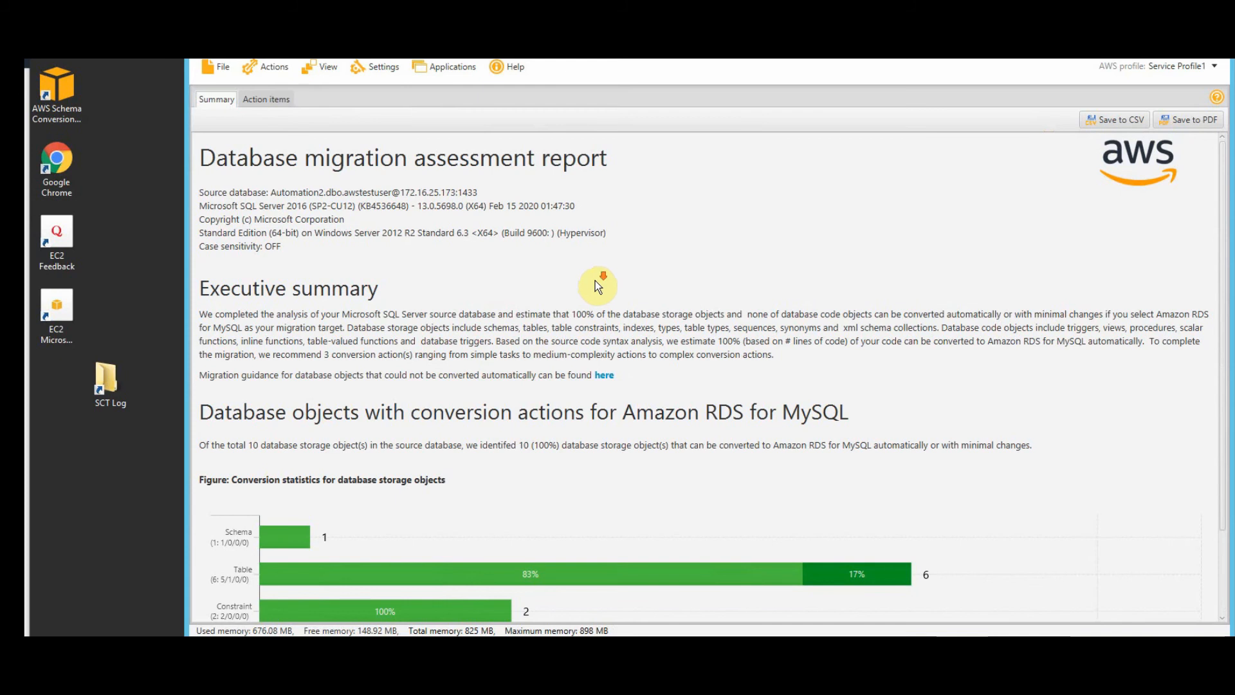
scroll(644, 322, down, 1)
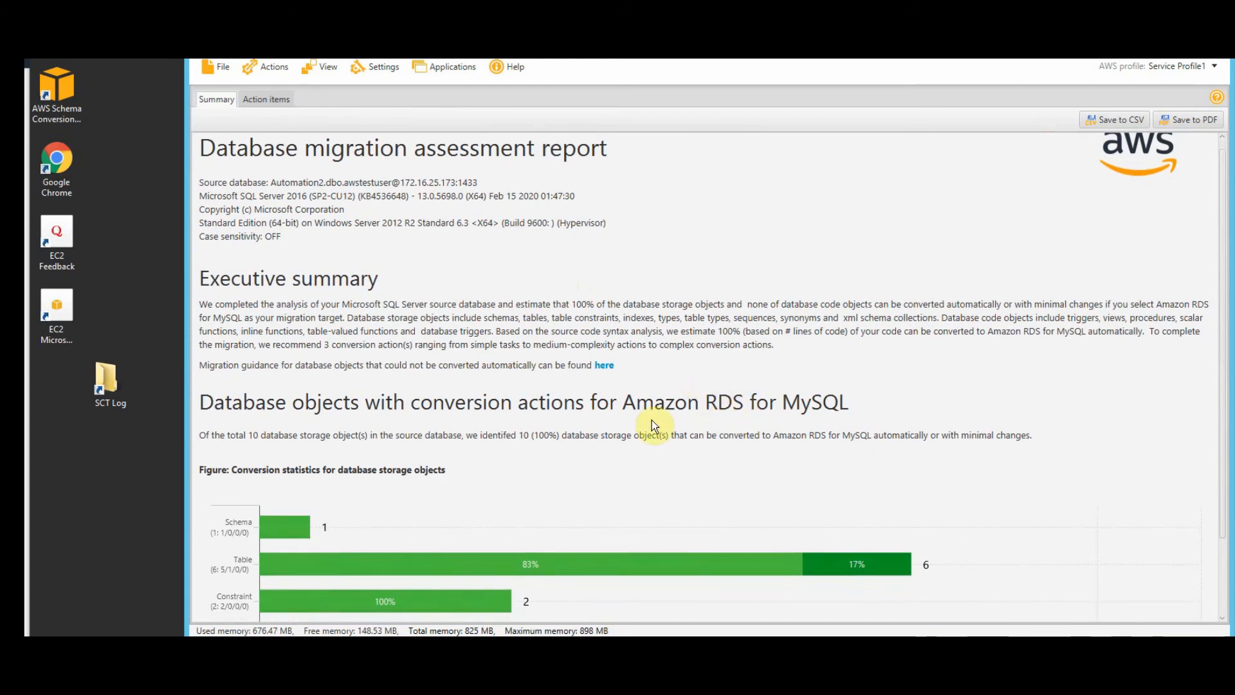
scroll(651, 419, down, 1)
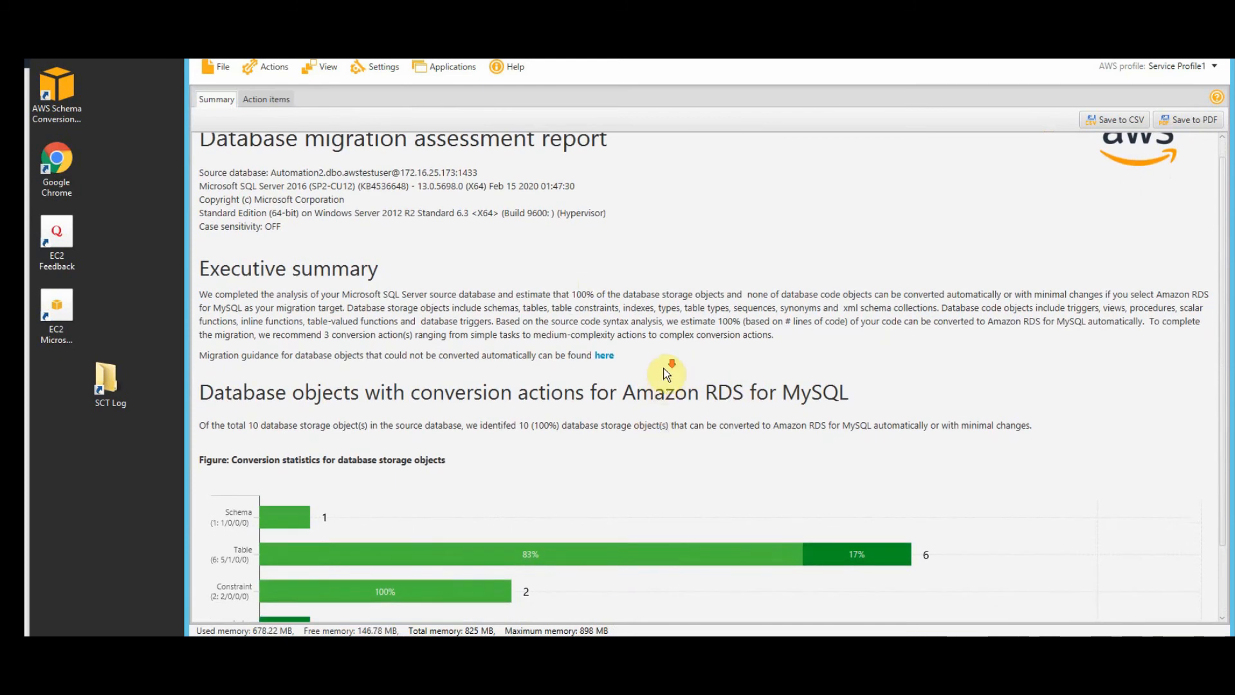
scroll(666, 374, down, 3)
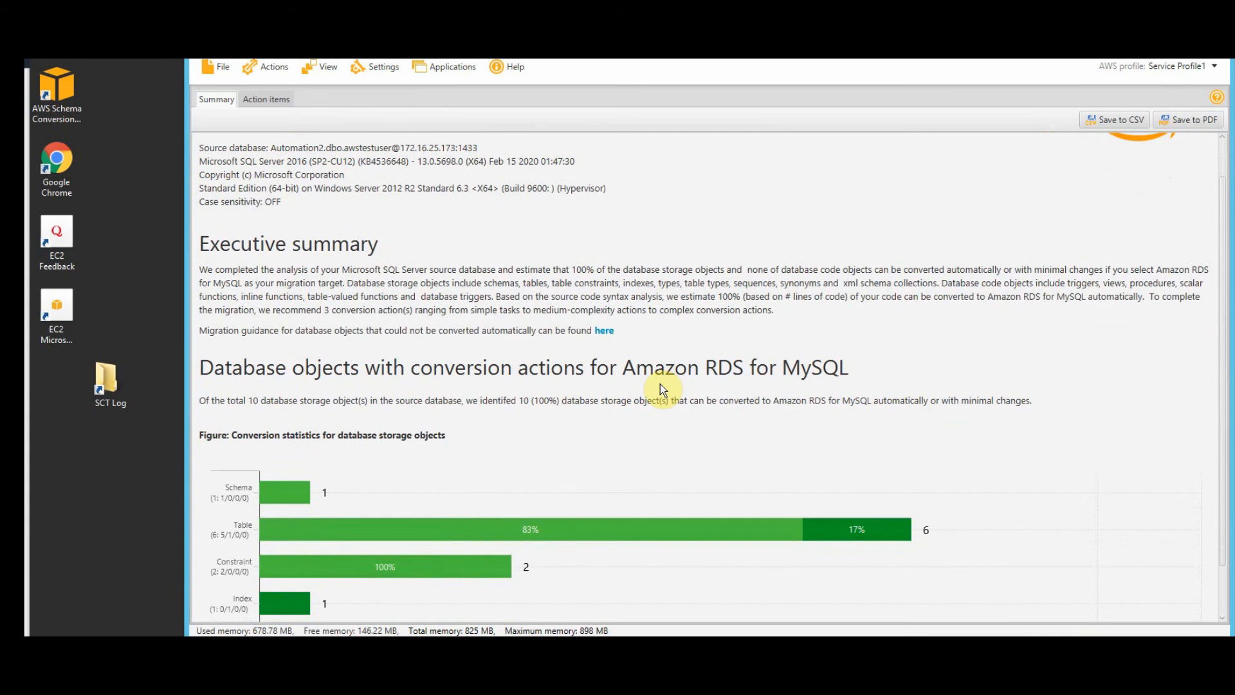
scroll(666, 347, down, 1)
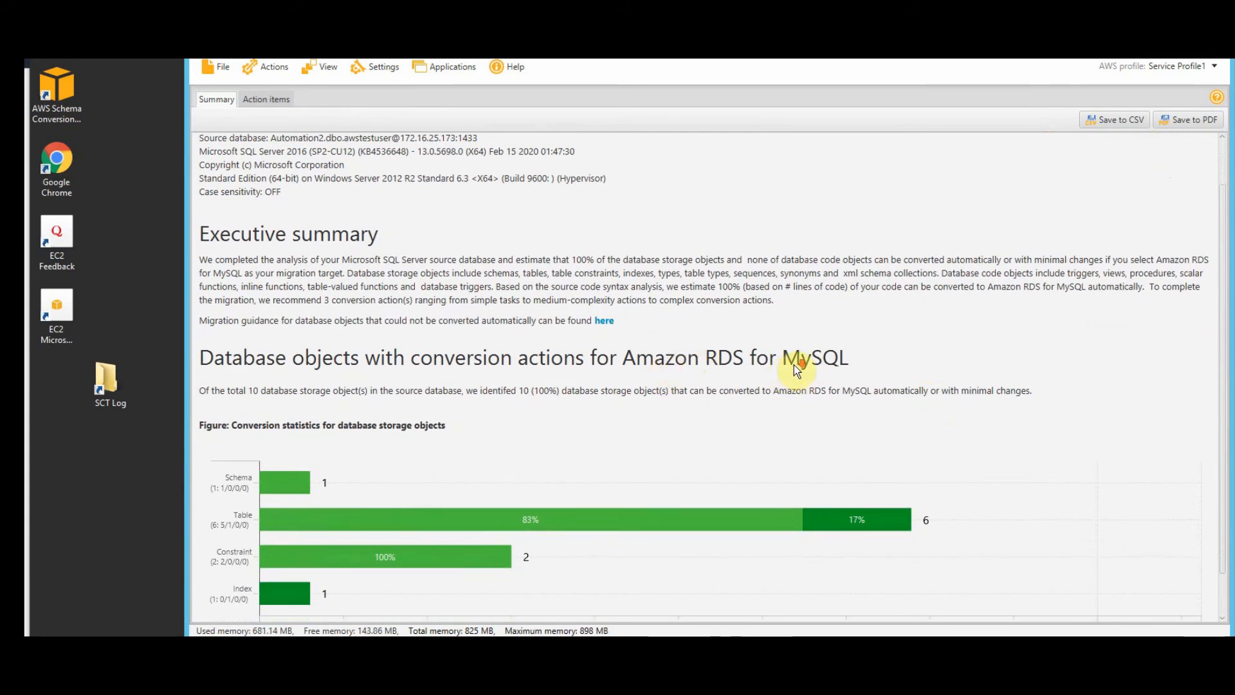
scroll(795, 372, down, 1)
scroll(795, 374, down, 2)
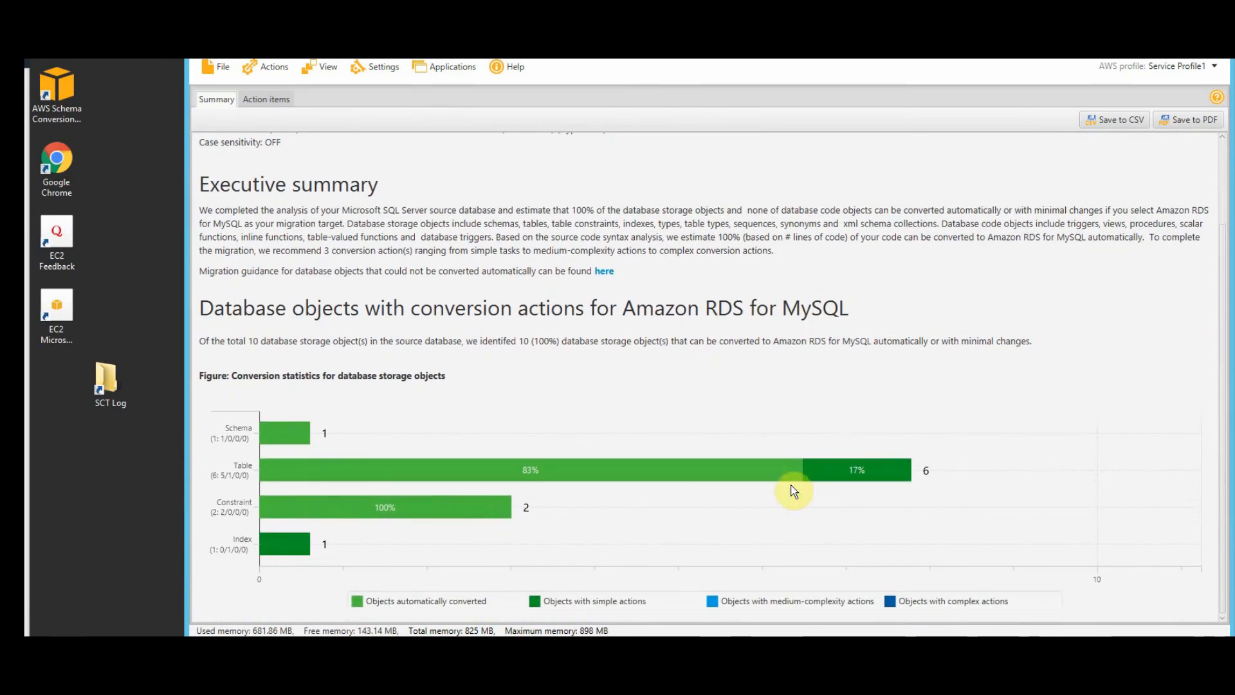
scroll(700, 523, up, 4)
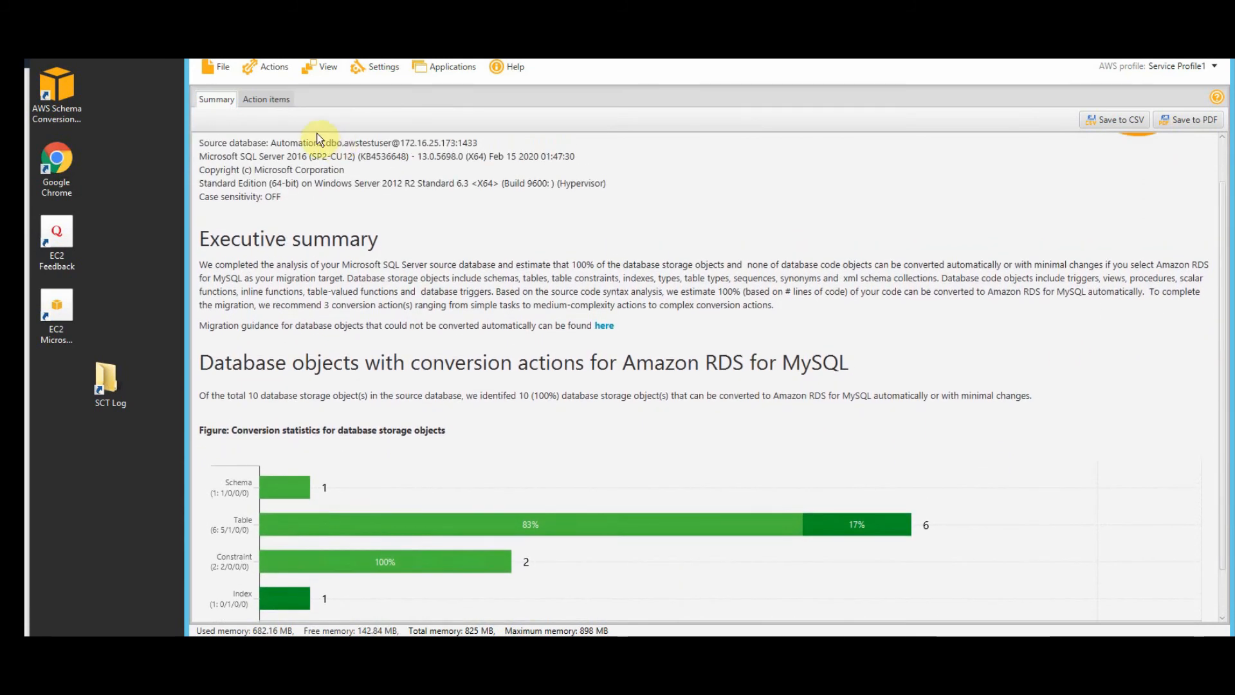
- Show the Action items list, then choose Create DMS task from the Actions menu
click(272, 100)
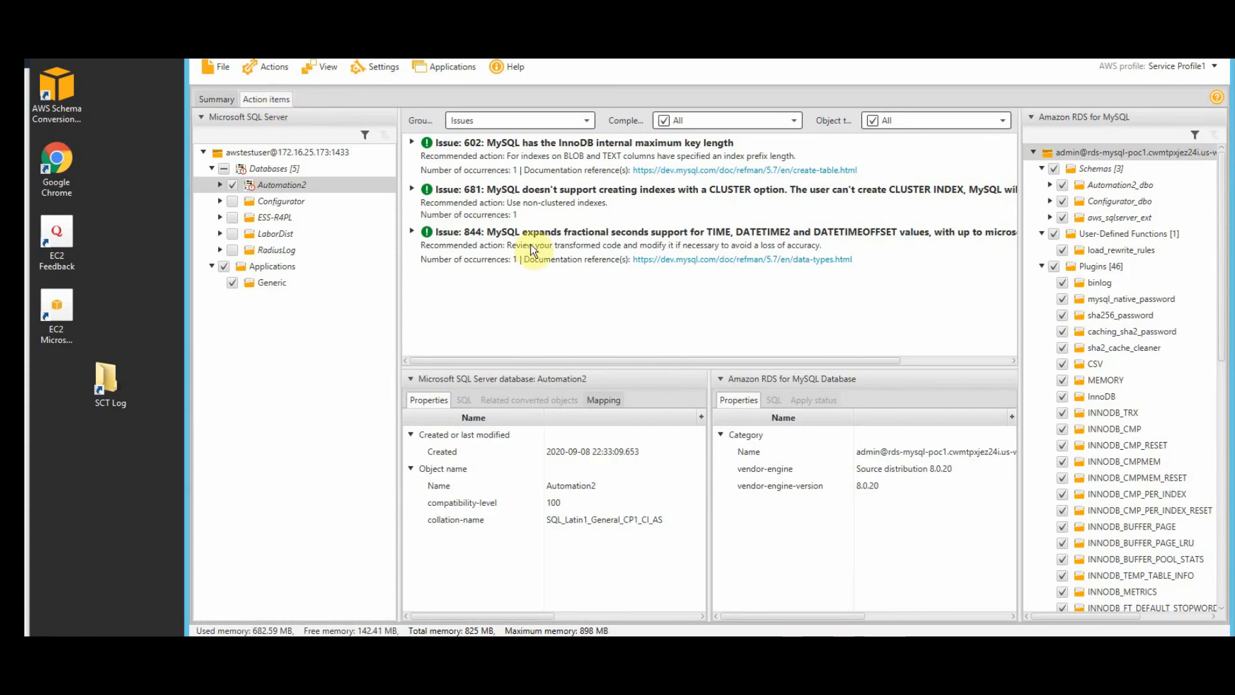
click(272, 64)
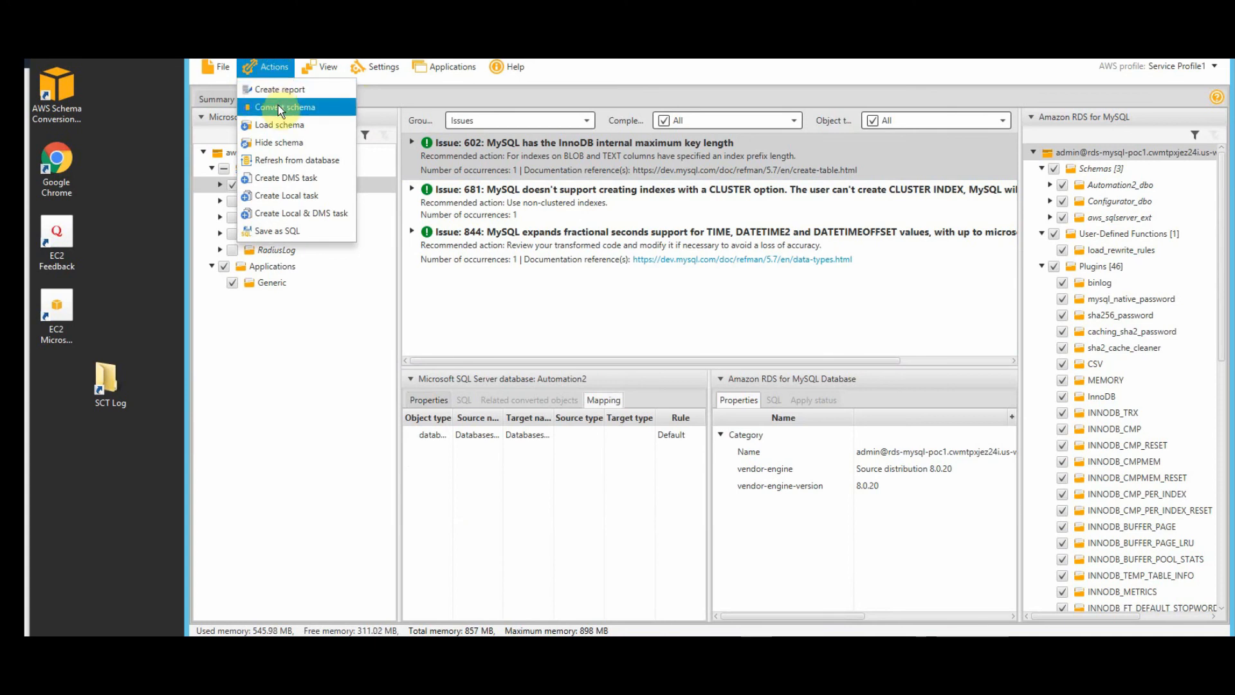
click(319, 180)
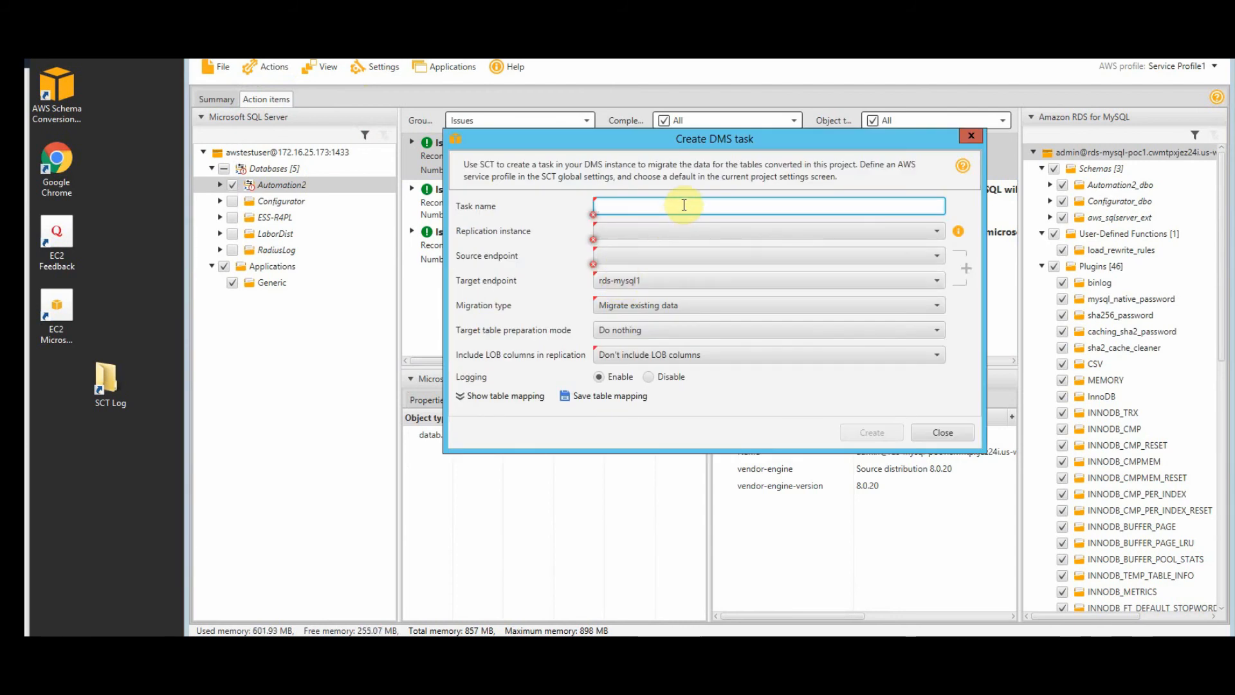
- Enter the task name demo-automation-change-from-null-to-not-null, replacing spaces with hyphens and fixing the 'mull' typo
text(demo-automation)
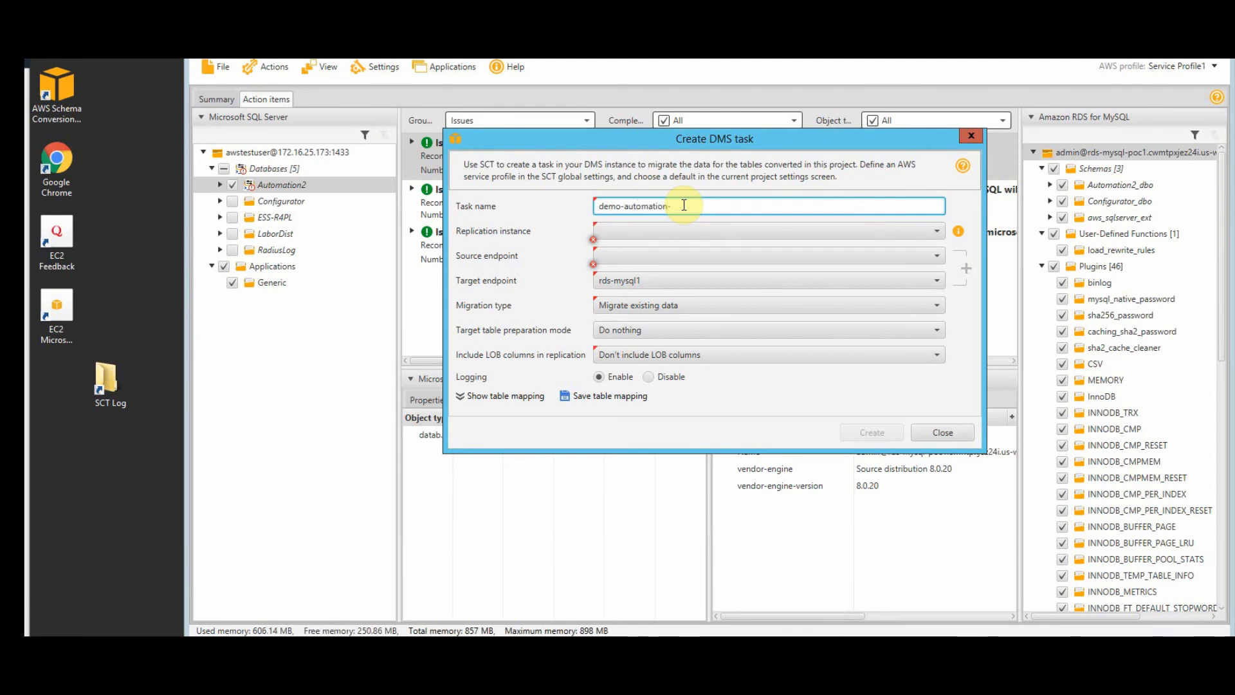
text(-change from mull to not null)
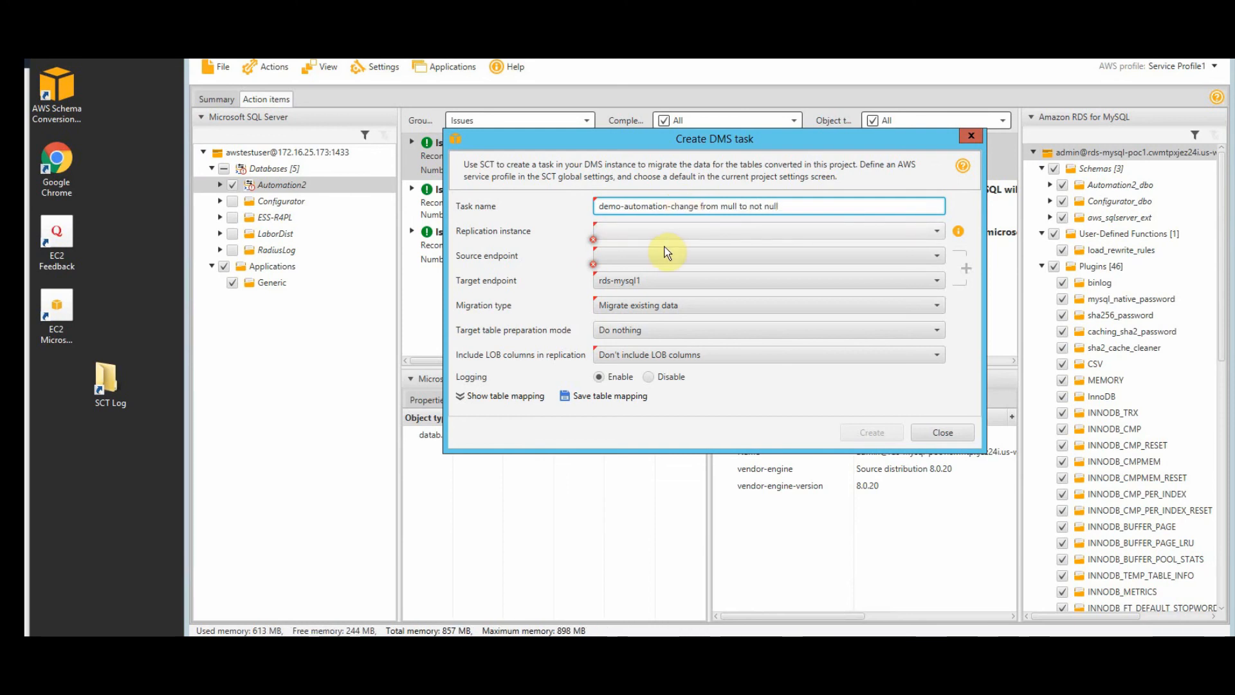
key(Right)
key(Right)
key(Right)
key(Right)
key(Right)
key(Right)
key(Right)
key(Right)
key(Right)
key(Right)
key(Right)
key(Right)
key(Right)
key(Right)
key(Right)
key(Right)
key(Right)
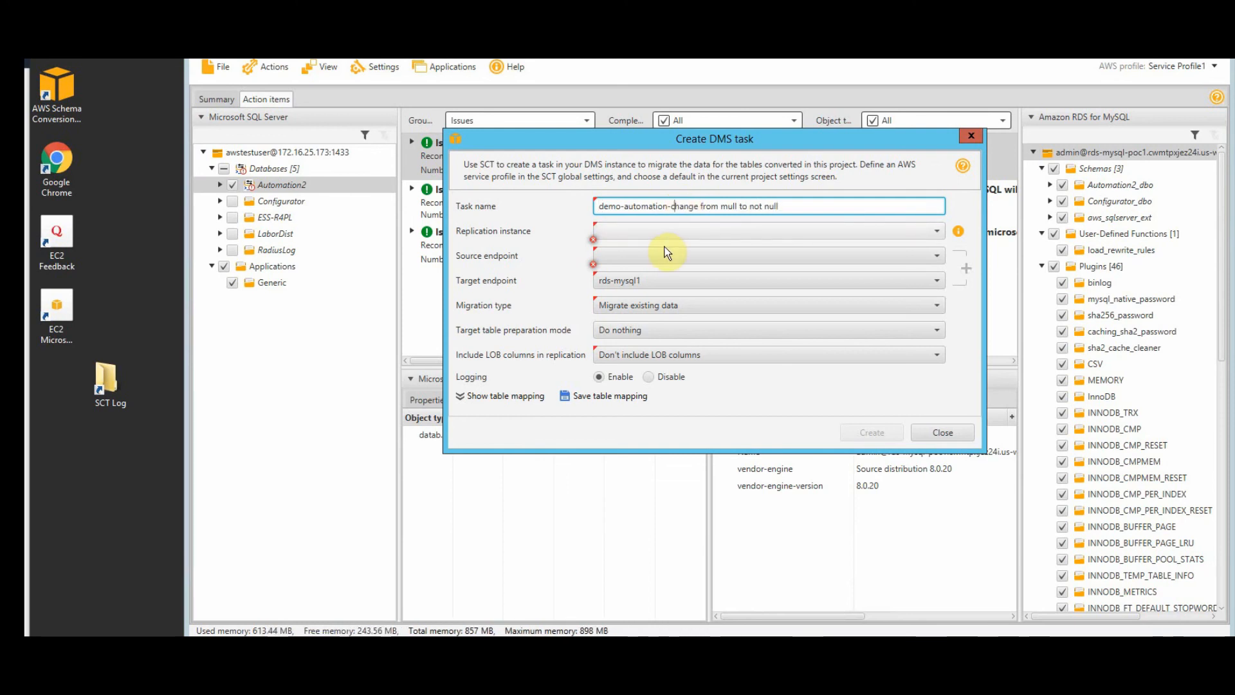
key(Right)
key(Right)
key(BackSpace)
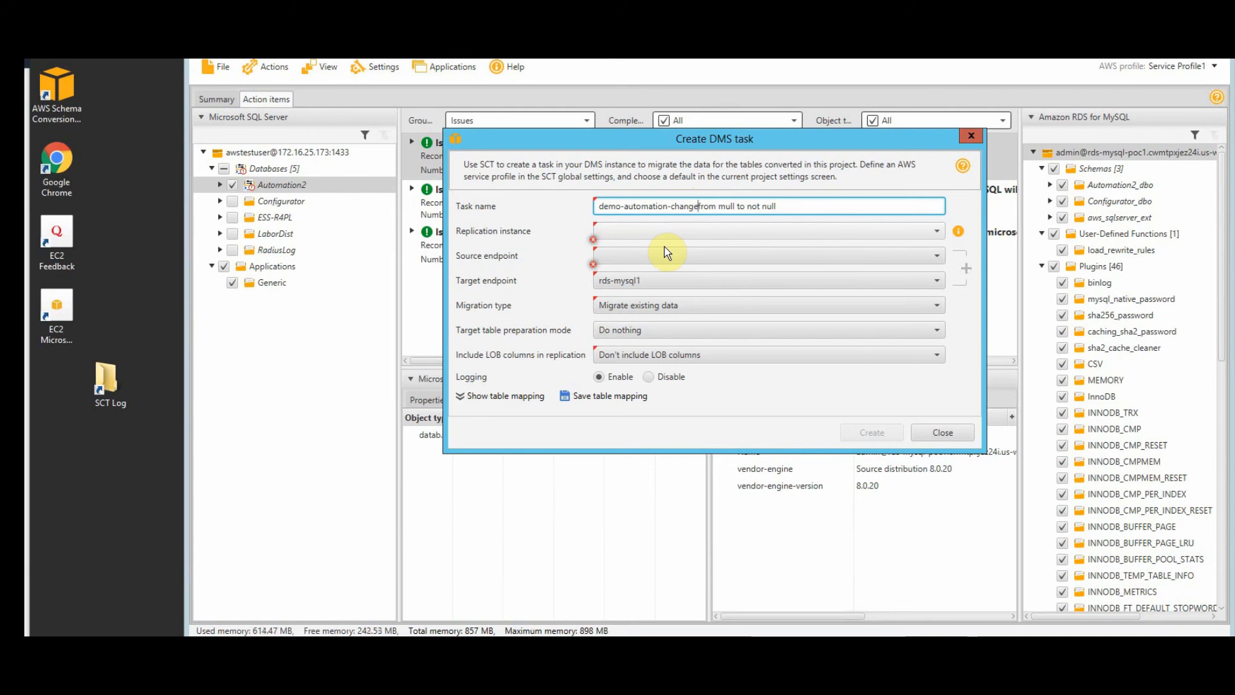
text(-)
key(Right)
key(Right)
key(Right)
key(Right)
key(Right)
key(Right)
key(BackSpace)
text(-)
key(Right)
key(Right)
key(Right)
key(Right)
key(BackSpace)
text(-)
key(Left)
key(Left)
key(Left)
key(Left)
key(Left)
key(BackSpace)
text(n)
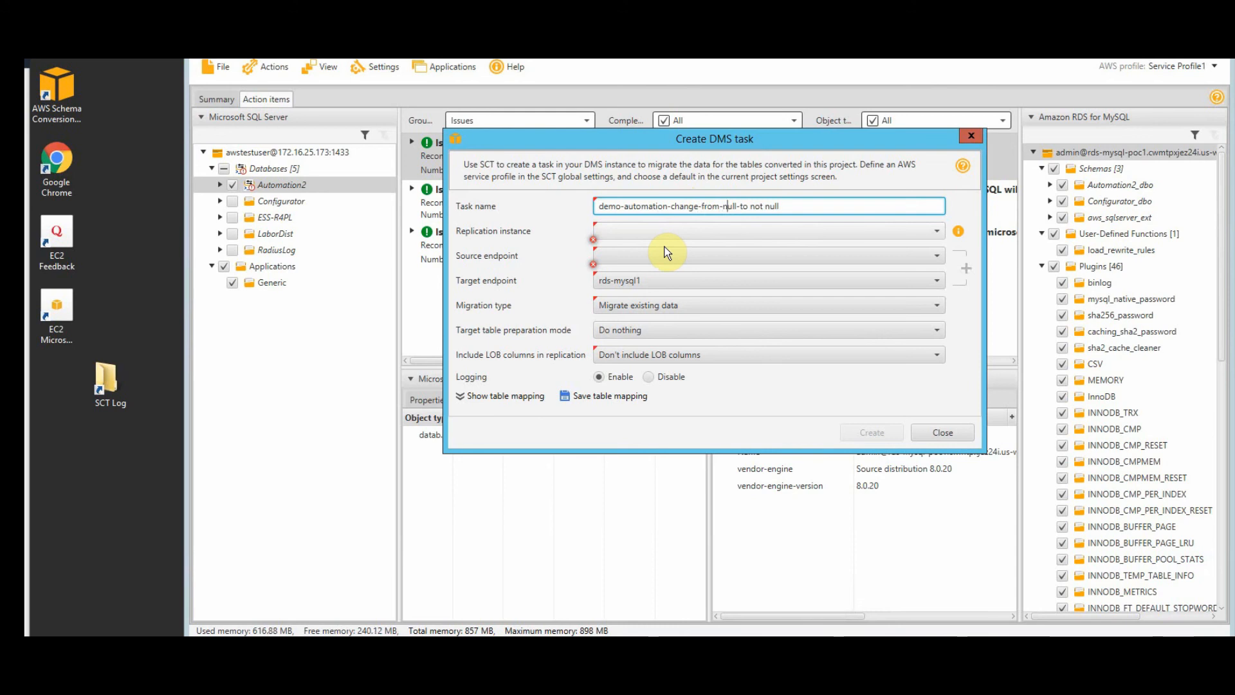
key(Right)
key(Right)
key(Right)
key(BackSpace)
text(-)
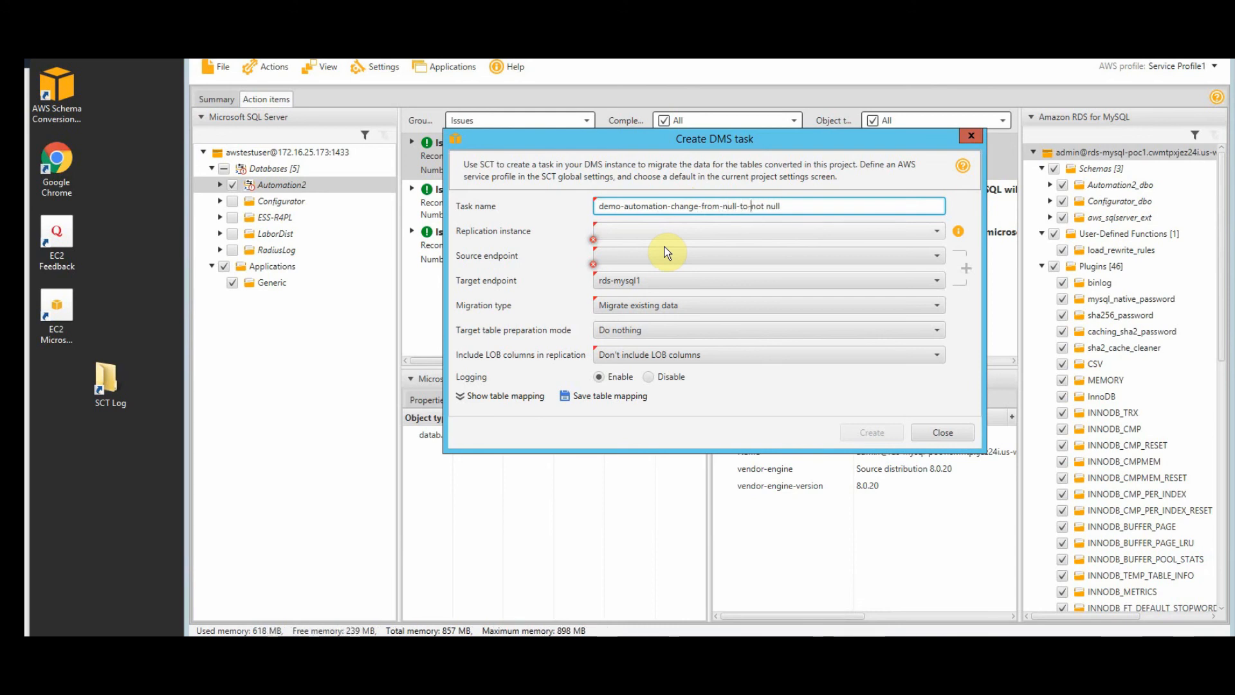
key(Right)
key(BackSpace)
- Finish the task name's last hyphen and choose dms-inst-2c as the replication instance
text(-)
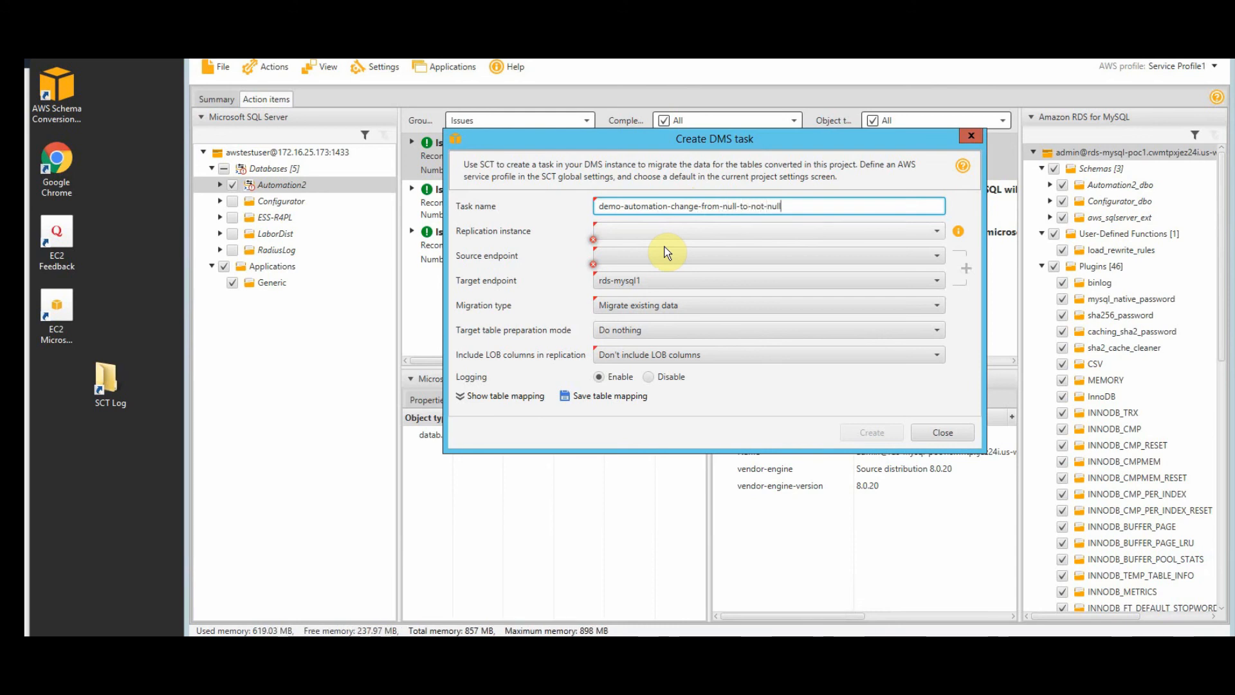
click(936, 233)
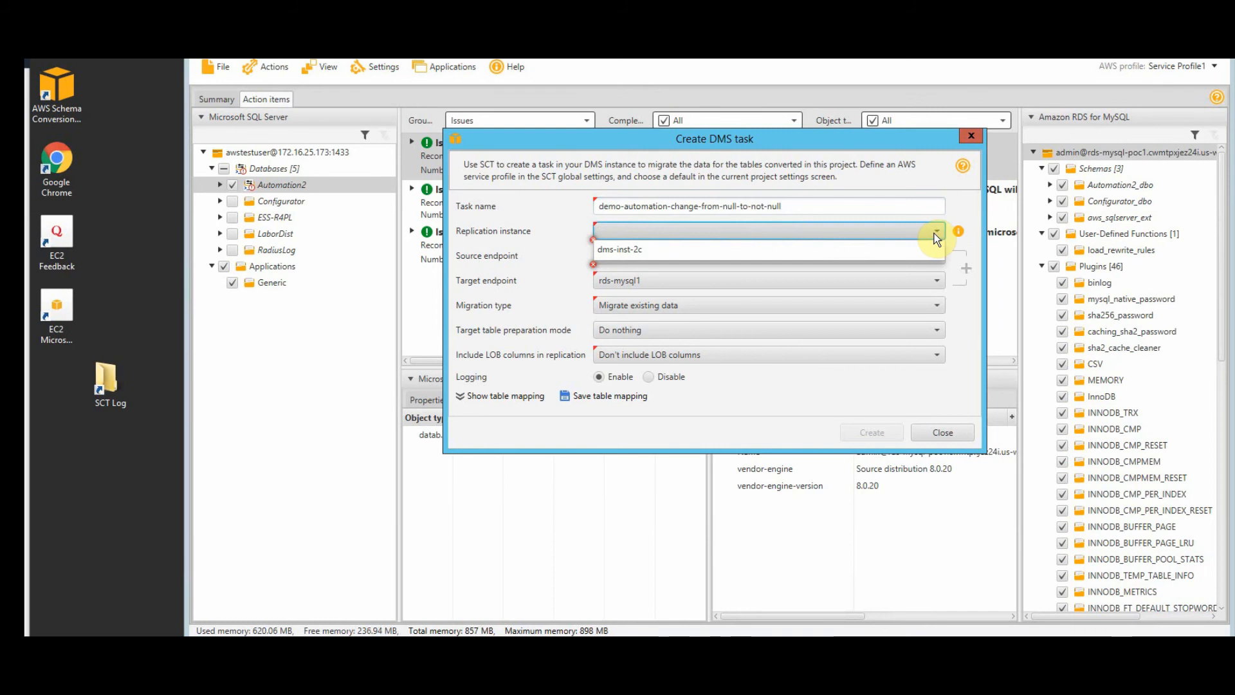
click(666, 257)
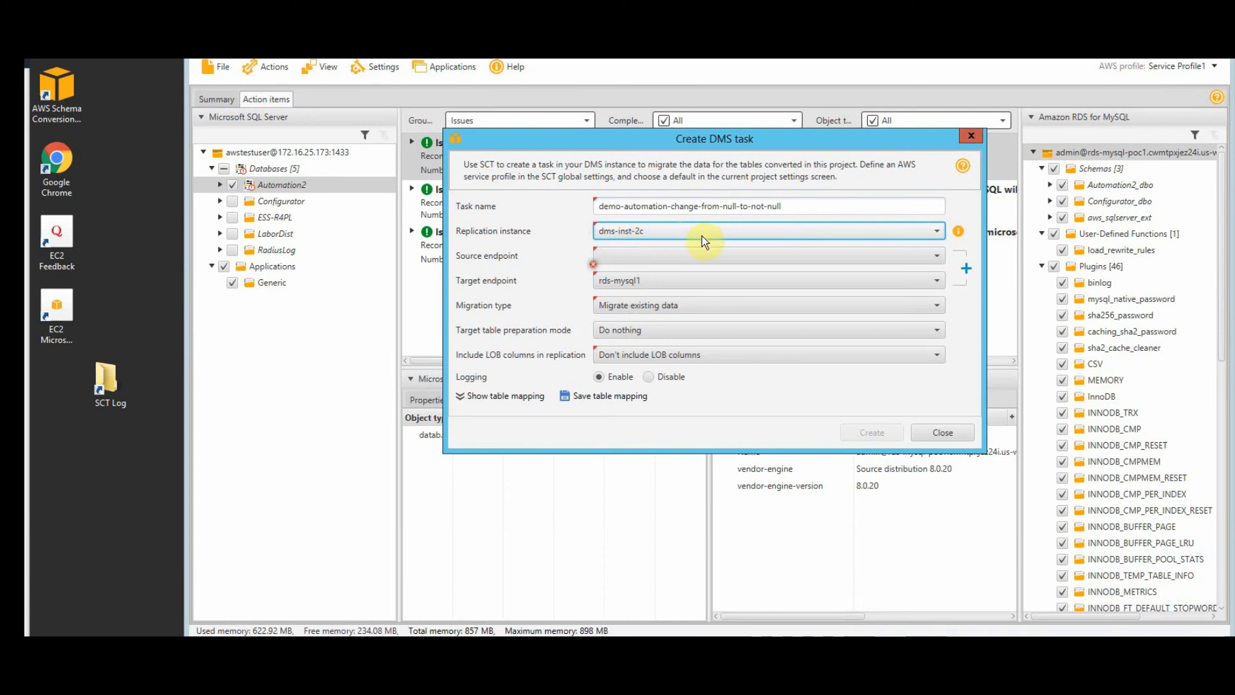
- Check the Source endpoint list and find no existing endpoints
click(899, 257)
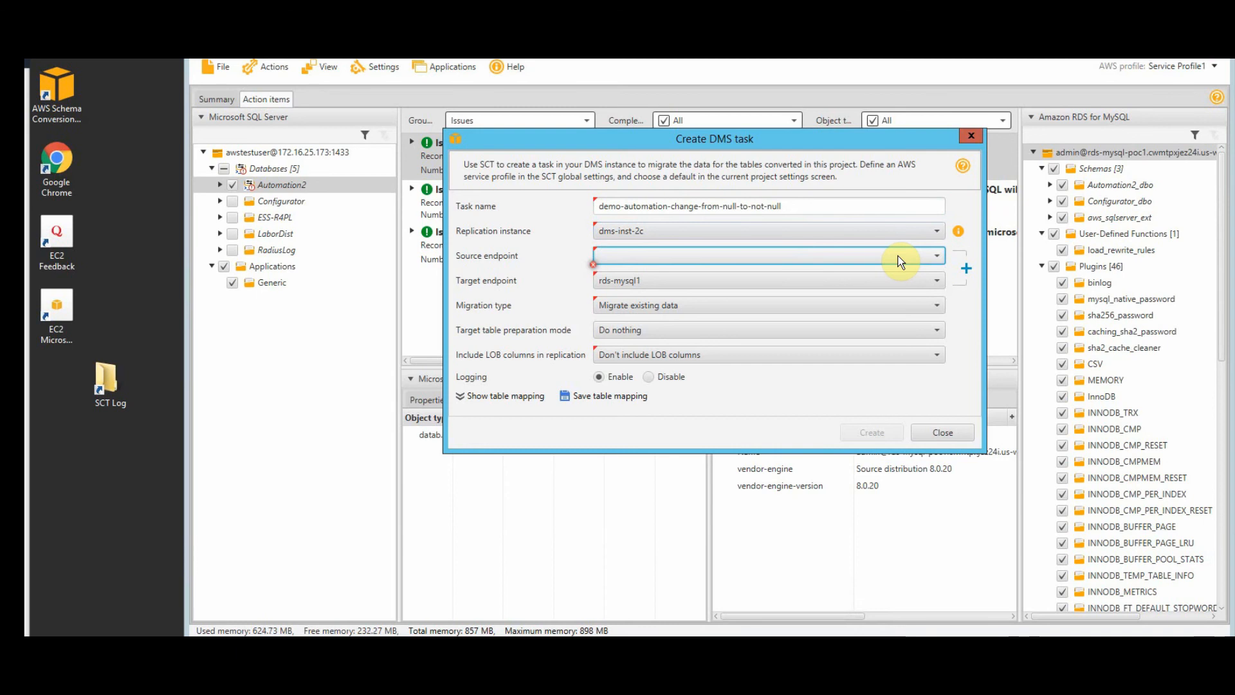
click(899, 260)
click(898, 260)
- Add a new source endpoint named sqlautomation and confirm it
click(967, 268)
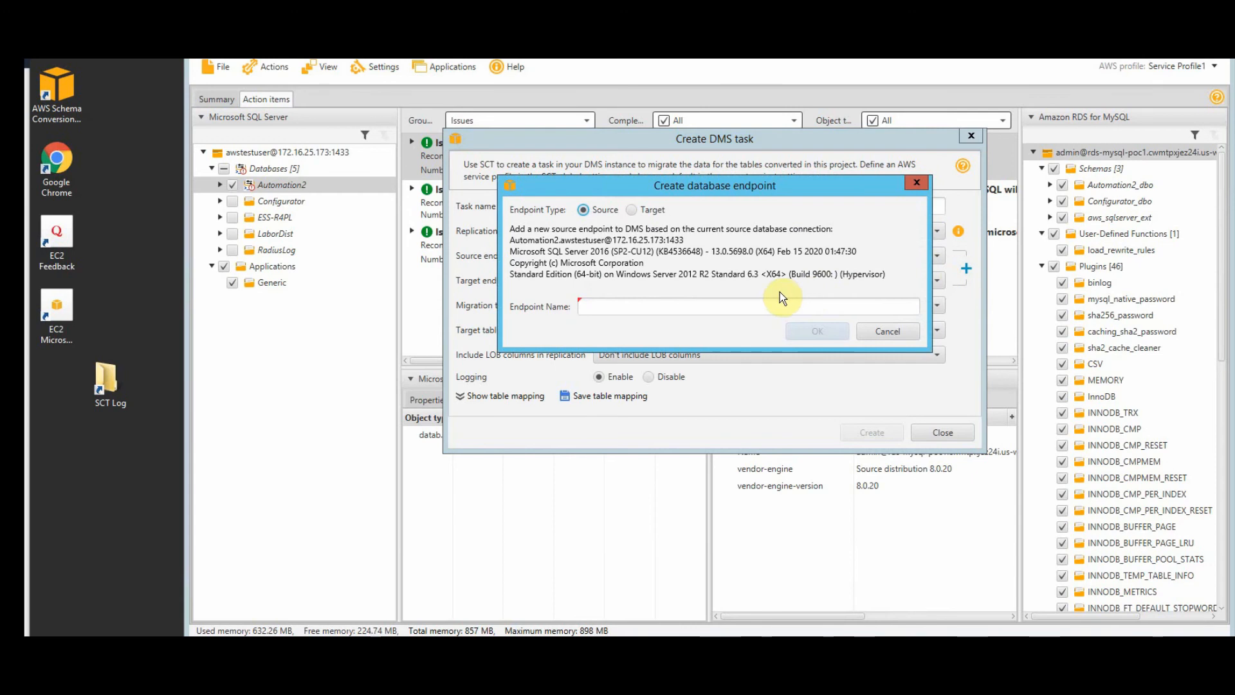
click(772, 306)
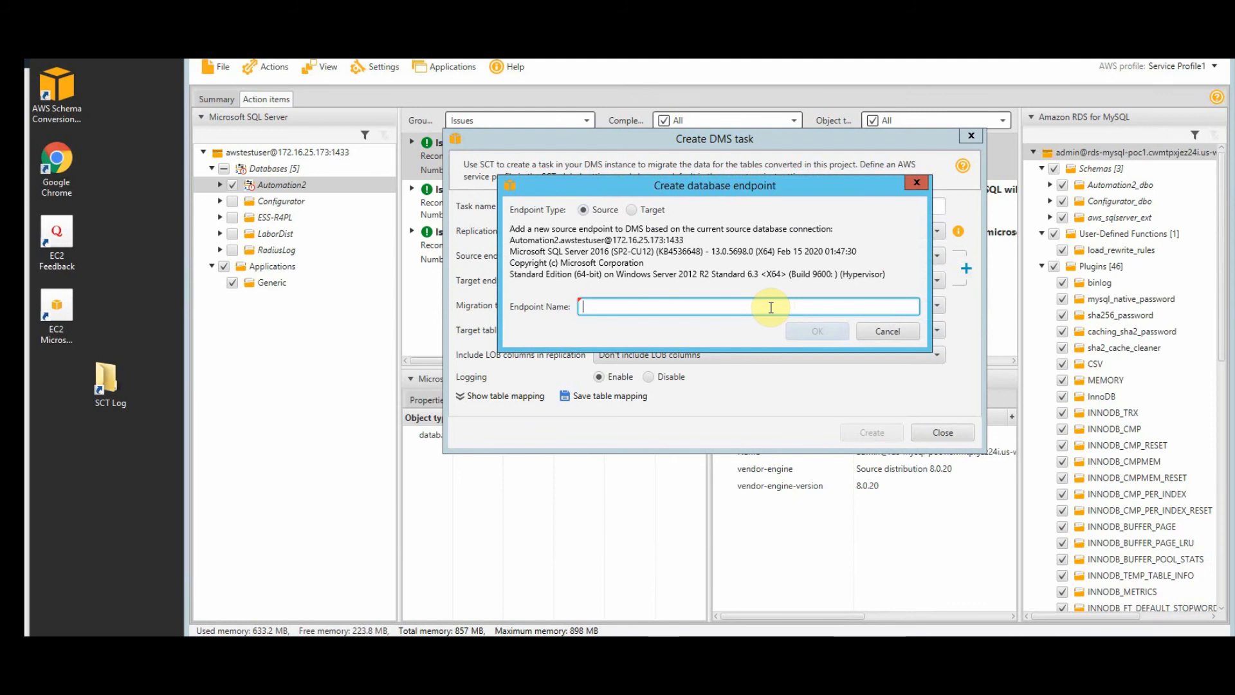
text(au)
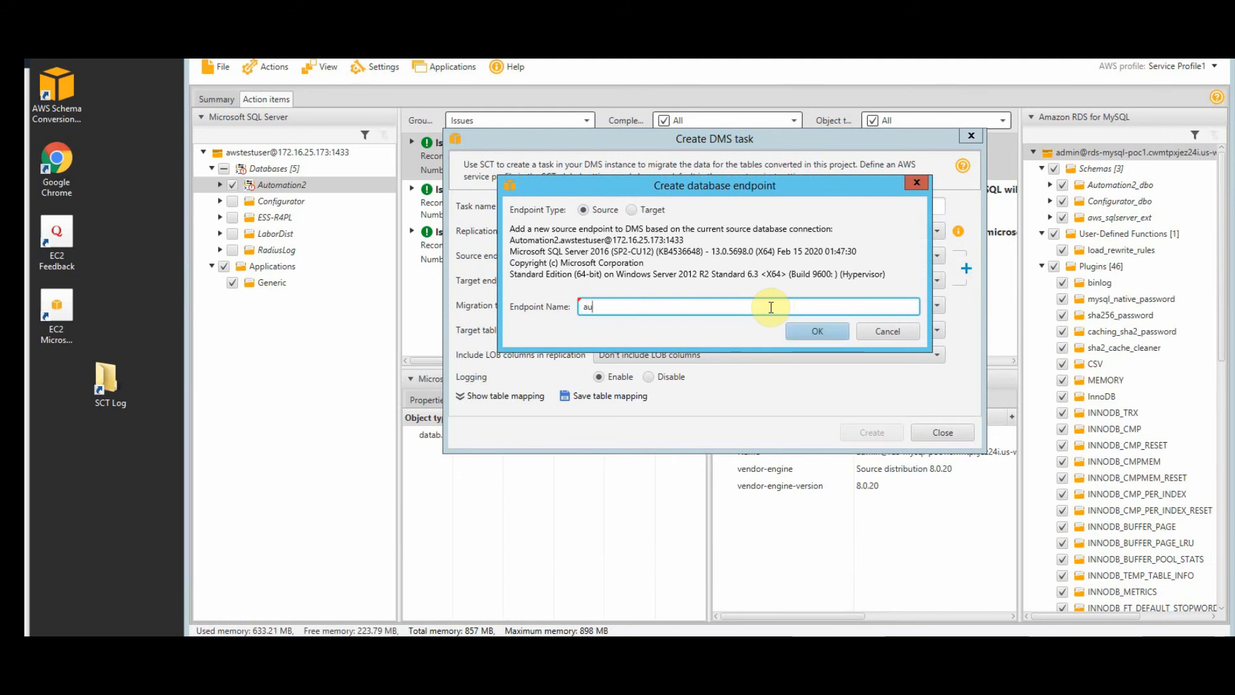
text(tomation)
key(Home)
text(sql)
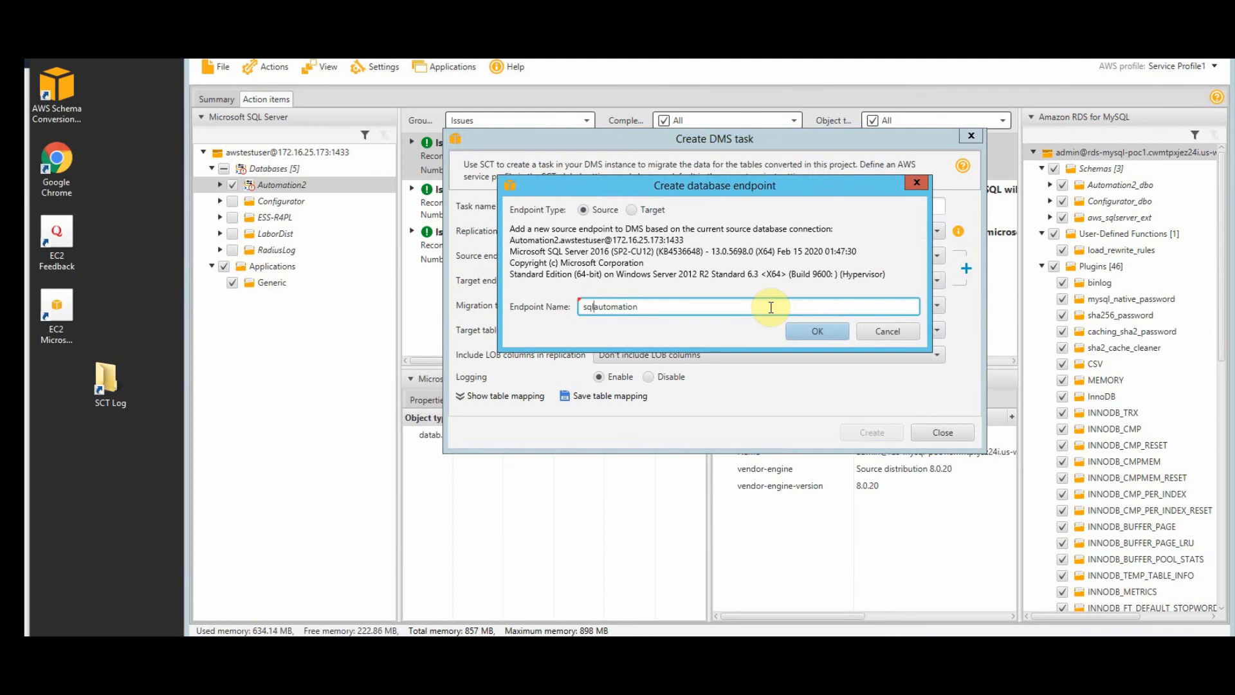
click(818, 331)
click(800, 331)
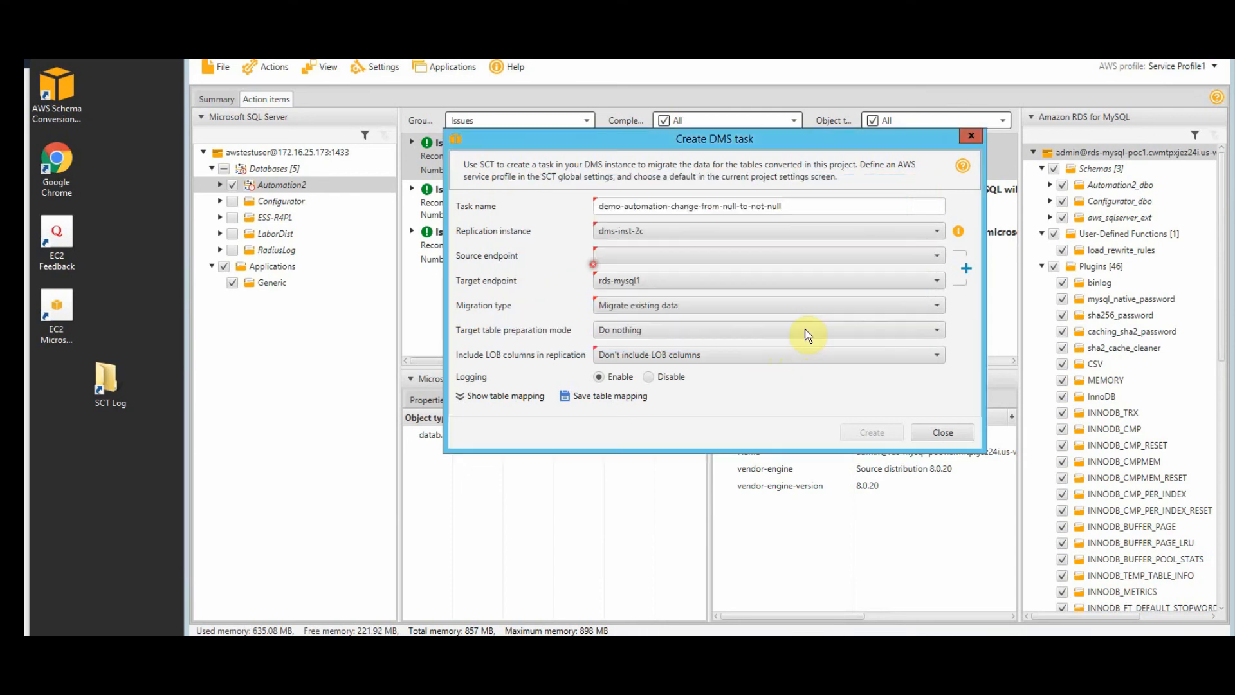
- Keep sqlautomation as source and rds-mysql1 as target endpoint, then view the migration type choices
click(937, 256)
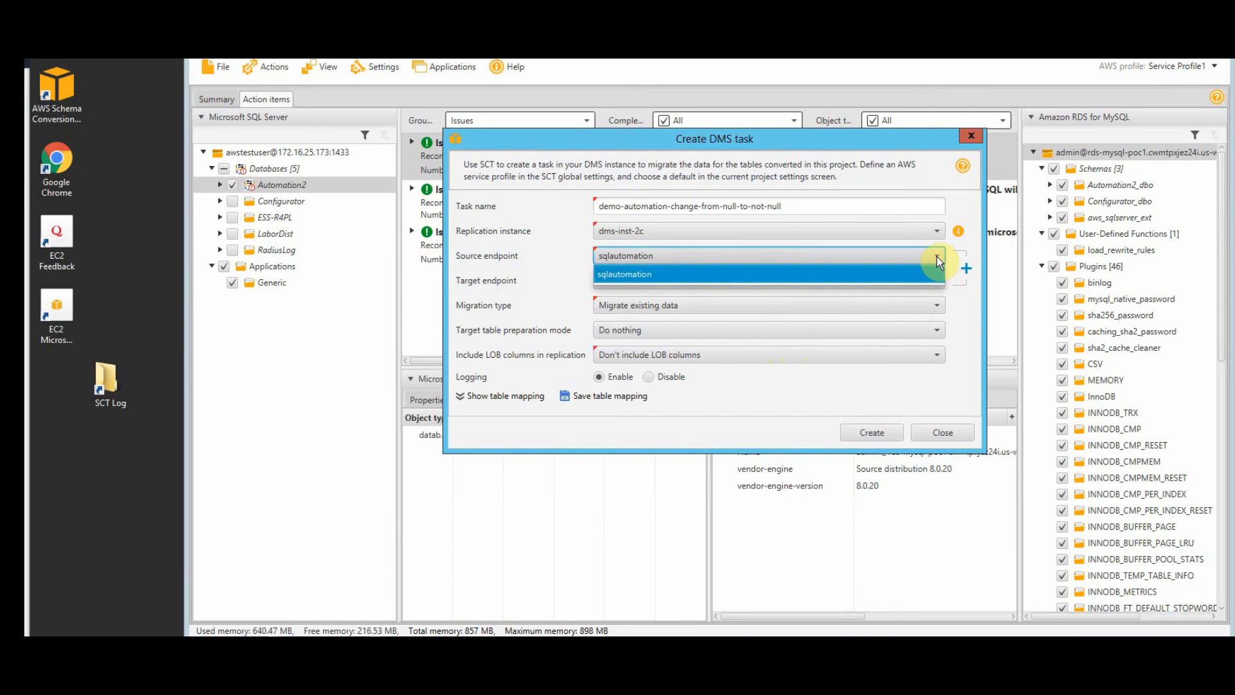
click(938, 263)
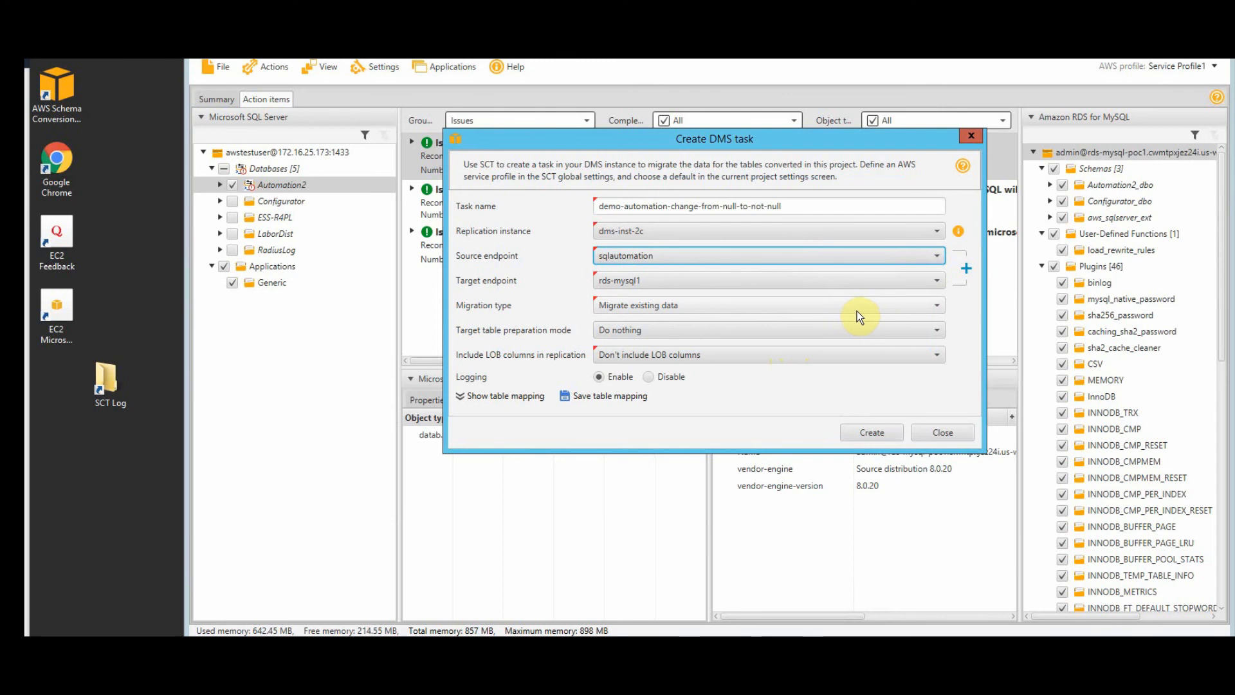
click(694, 284)
click(701, 290)
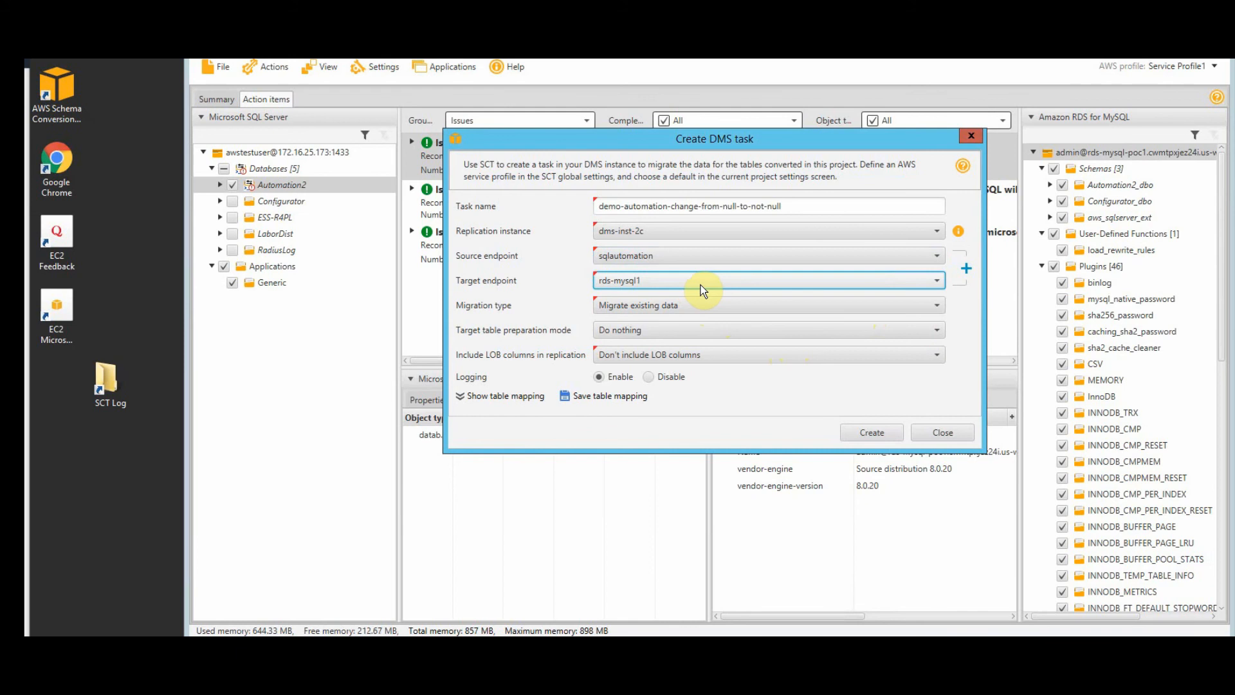
click(771, 308)
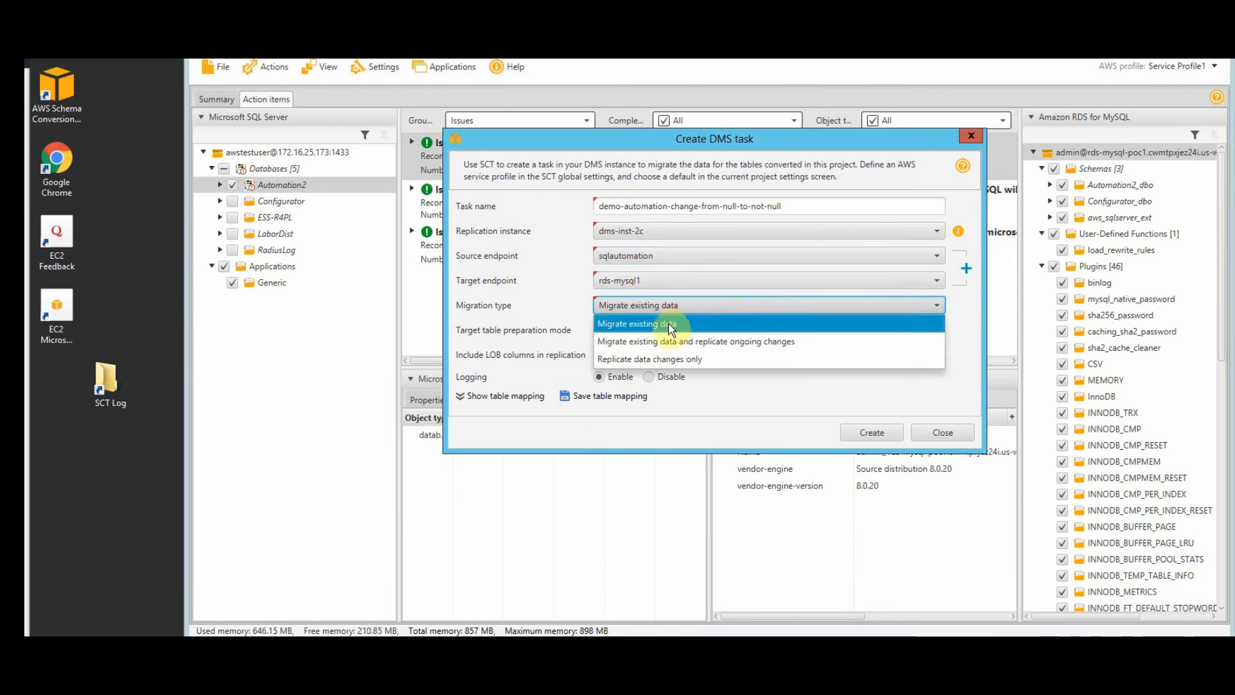
- Create the task with Migrate existing data, Drop tables on target, and Full LOB mode
click(731, 327)
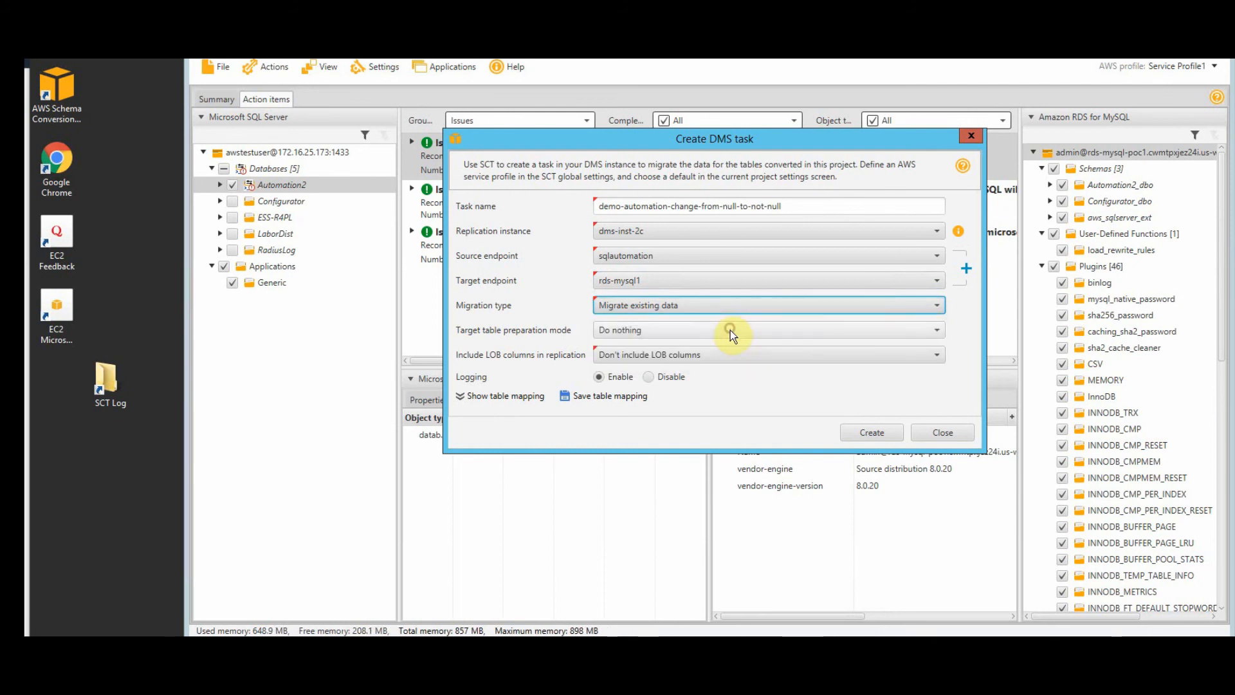
click(782, 333)
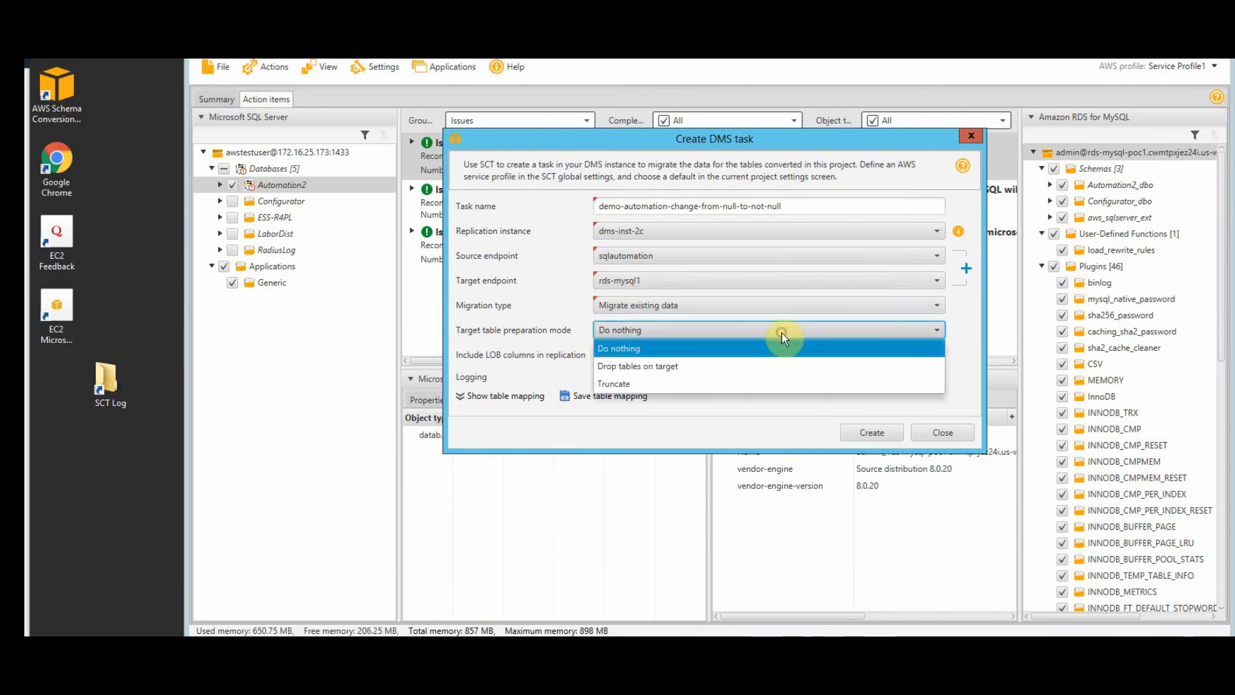
click(682, 365)
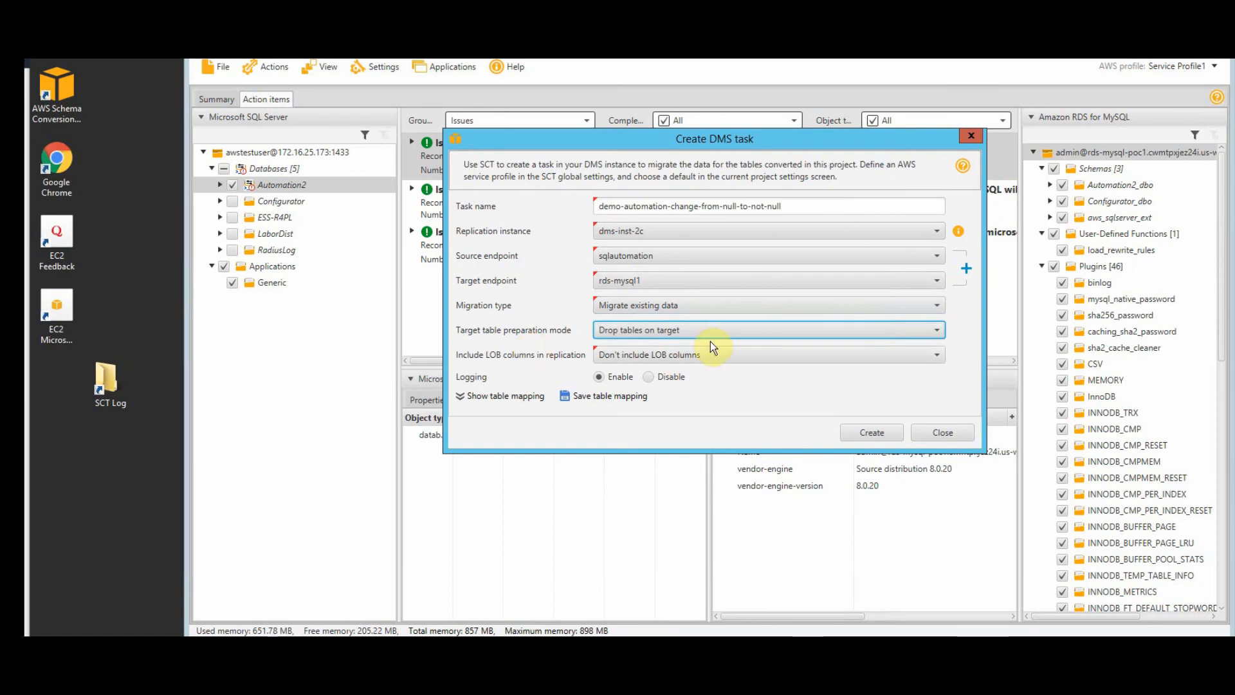
key(Tab)
key(Down)
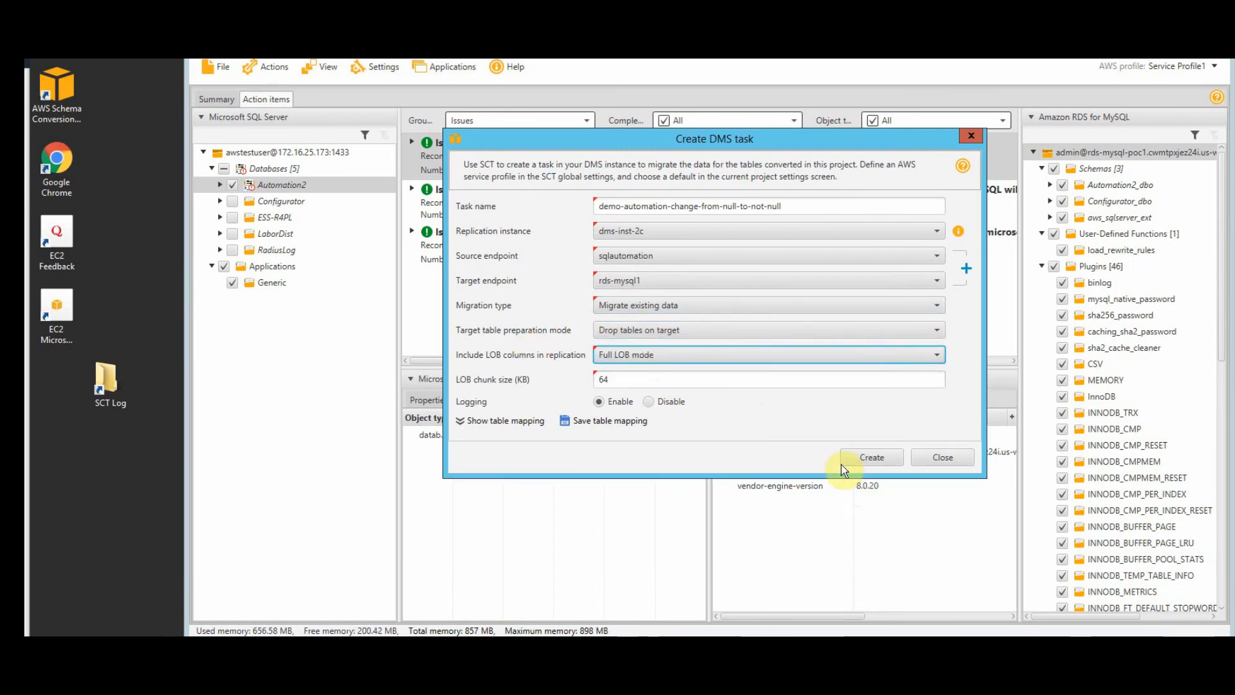
click(880, 460)
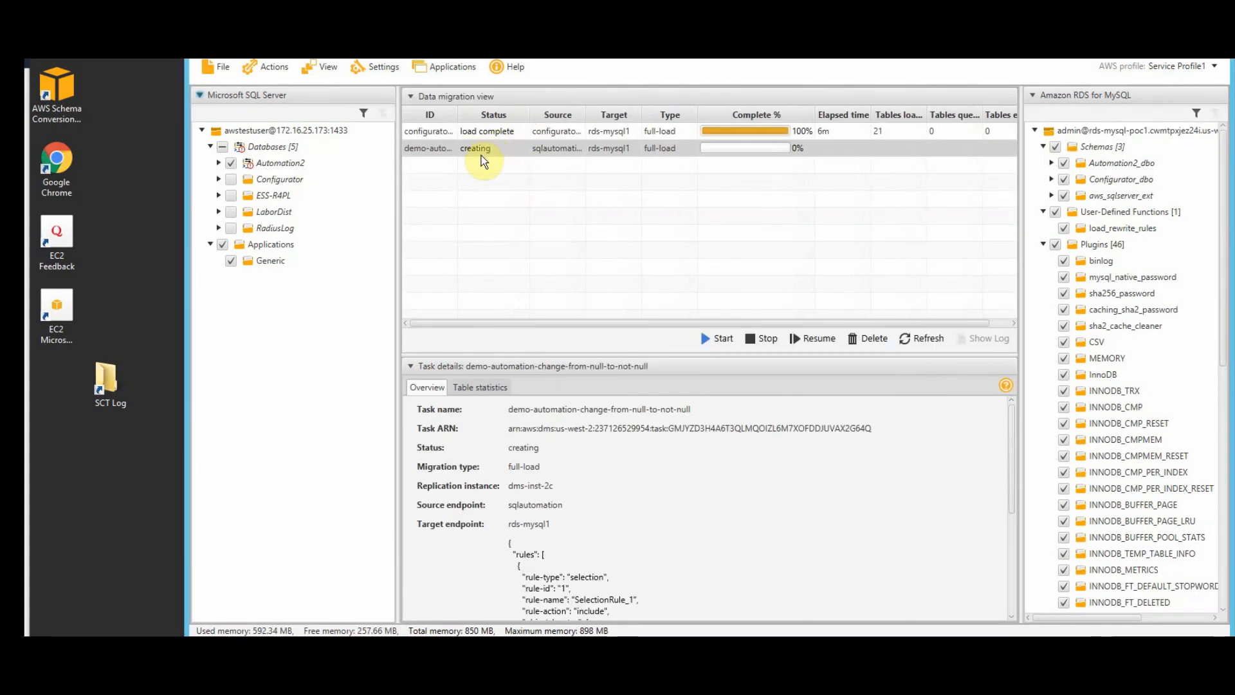
- Start the demo-automation task and view its Table statistics, where Marketing and UsageTrack show table errors
click(482, 156)
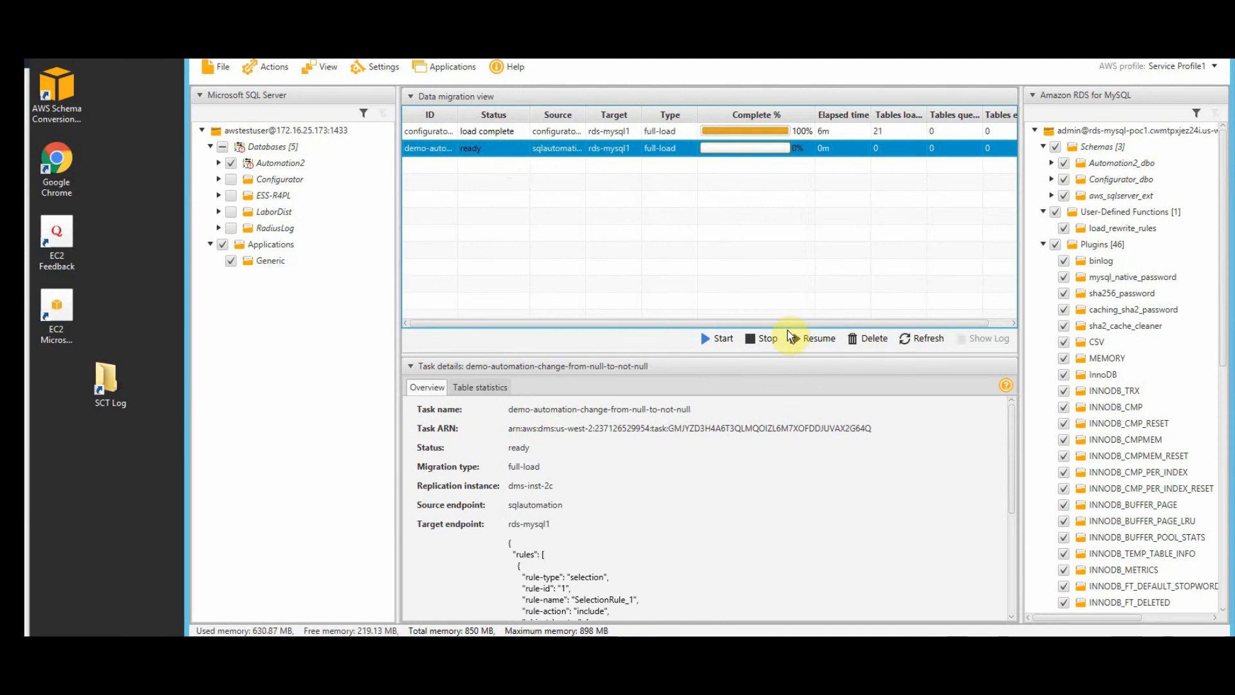
click(719, 339)
scroll(845, 489, down, 5)
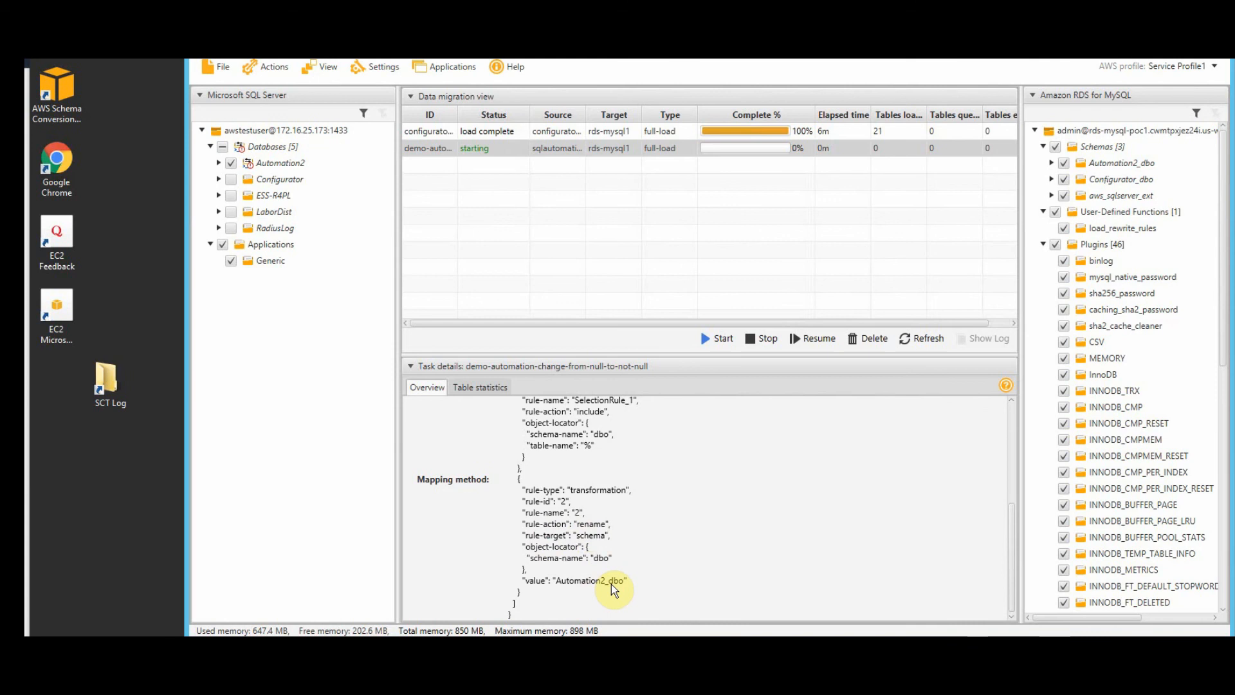
click(480, 387)
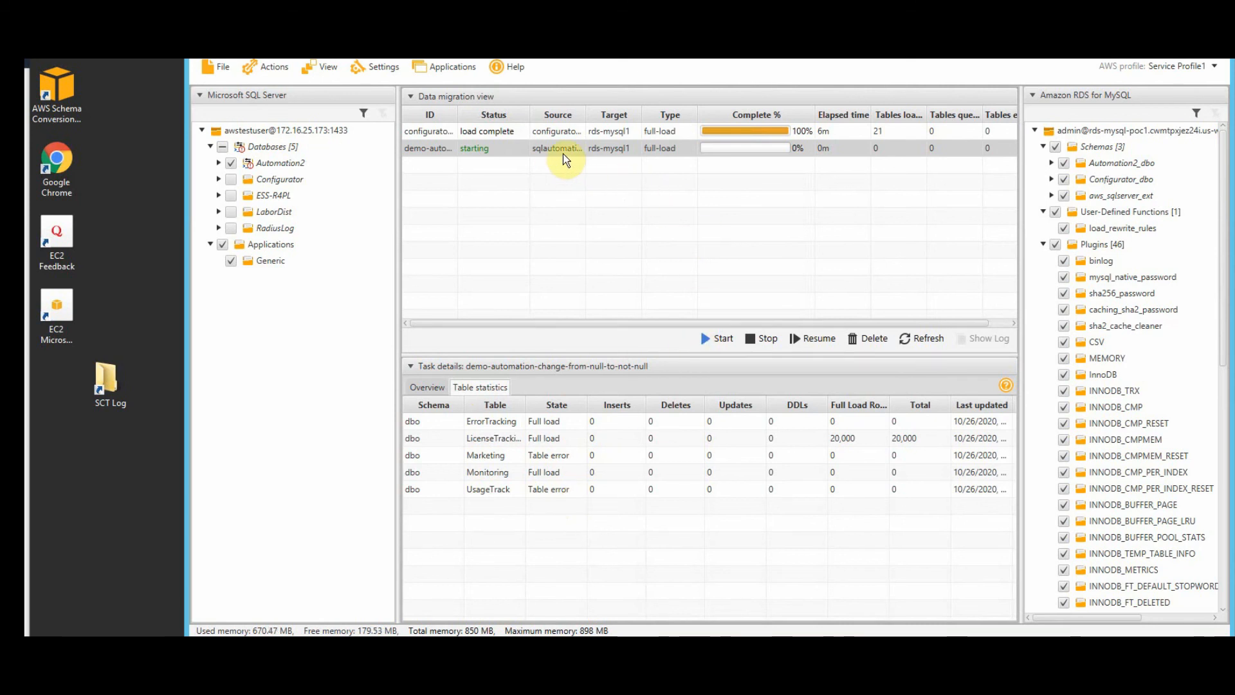
- Stop the running demo-automation task and return to the Marketing ALTER script
click(596, 149)
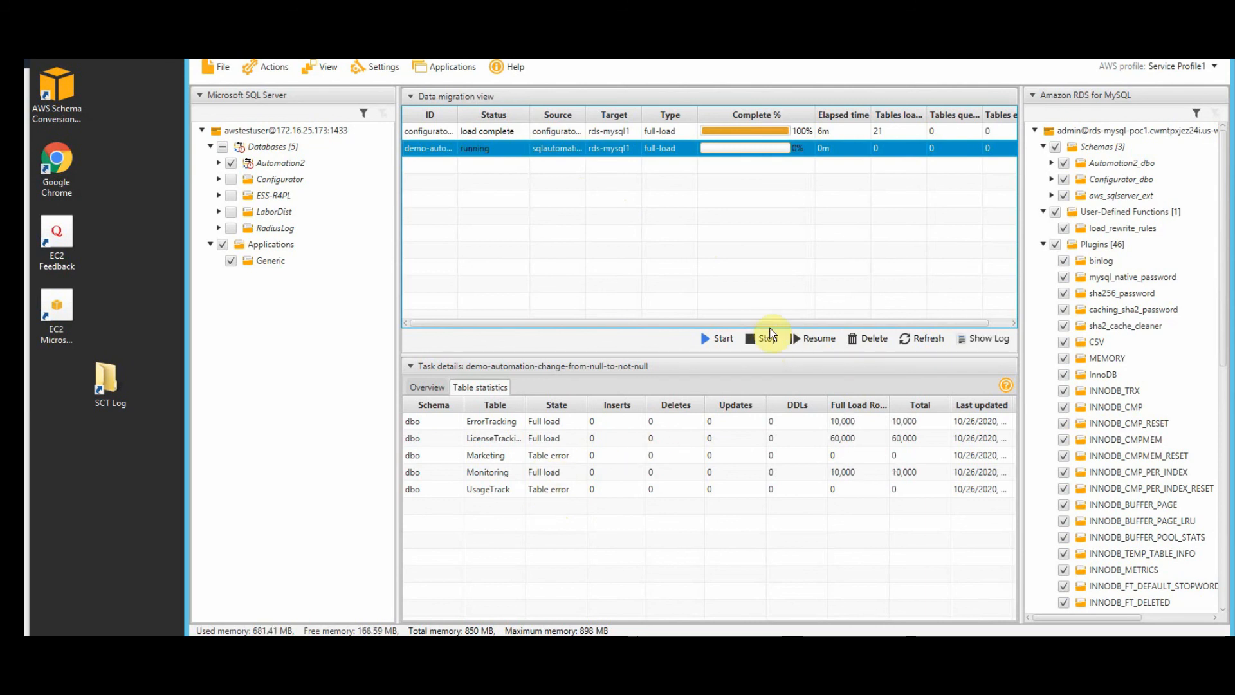
click(764, 337)
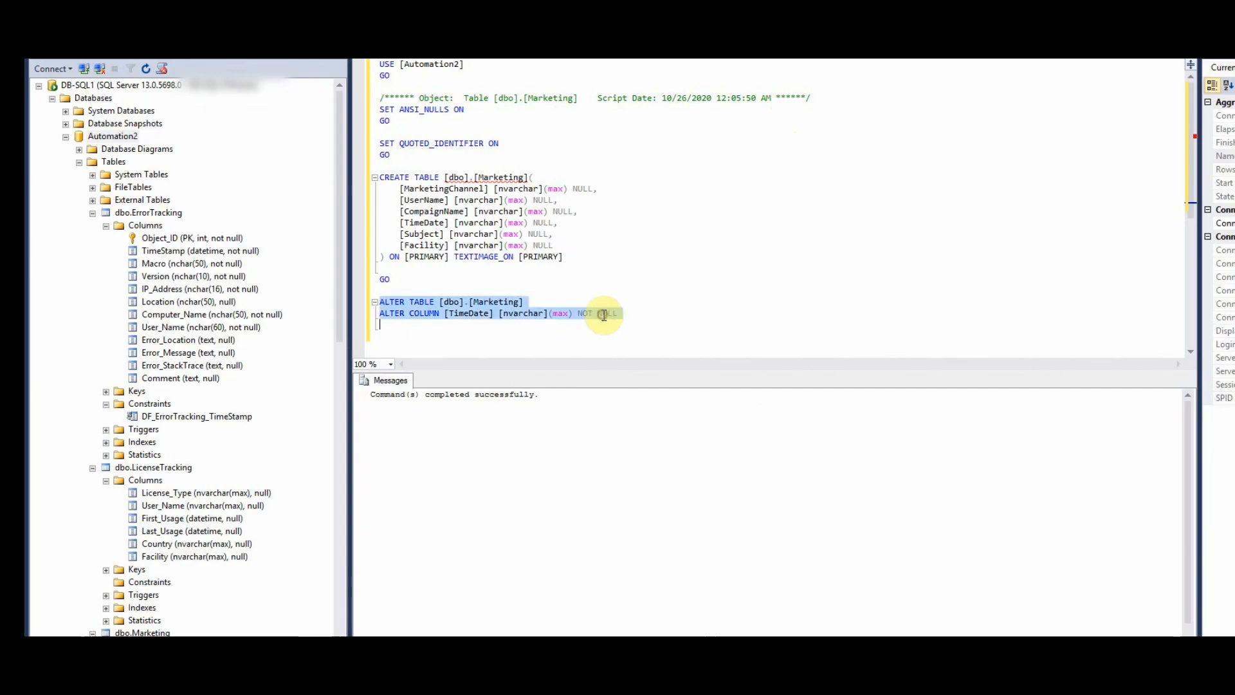
click(603, 313)
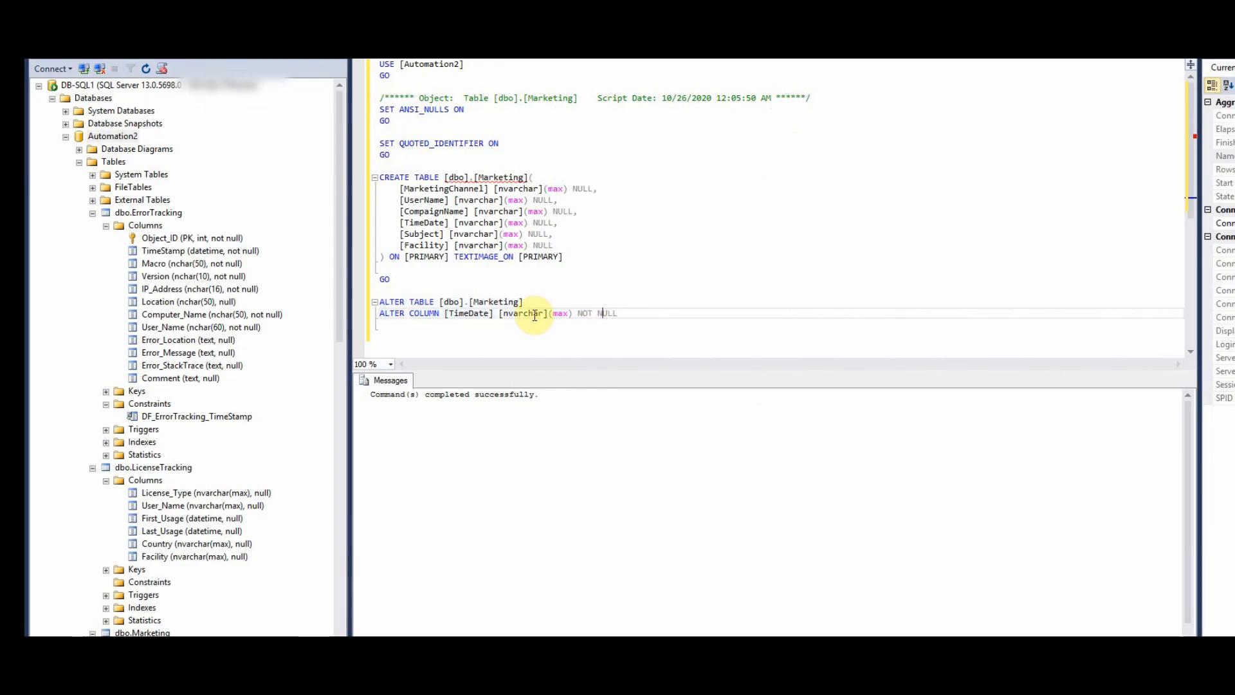
- Run ALTER TABLE Marketing ADD PRIMARY KEY (TimeDate), which fails because nvarchar(max) can't be a key
click(504, 314)
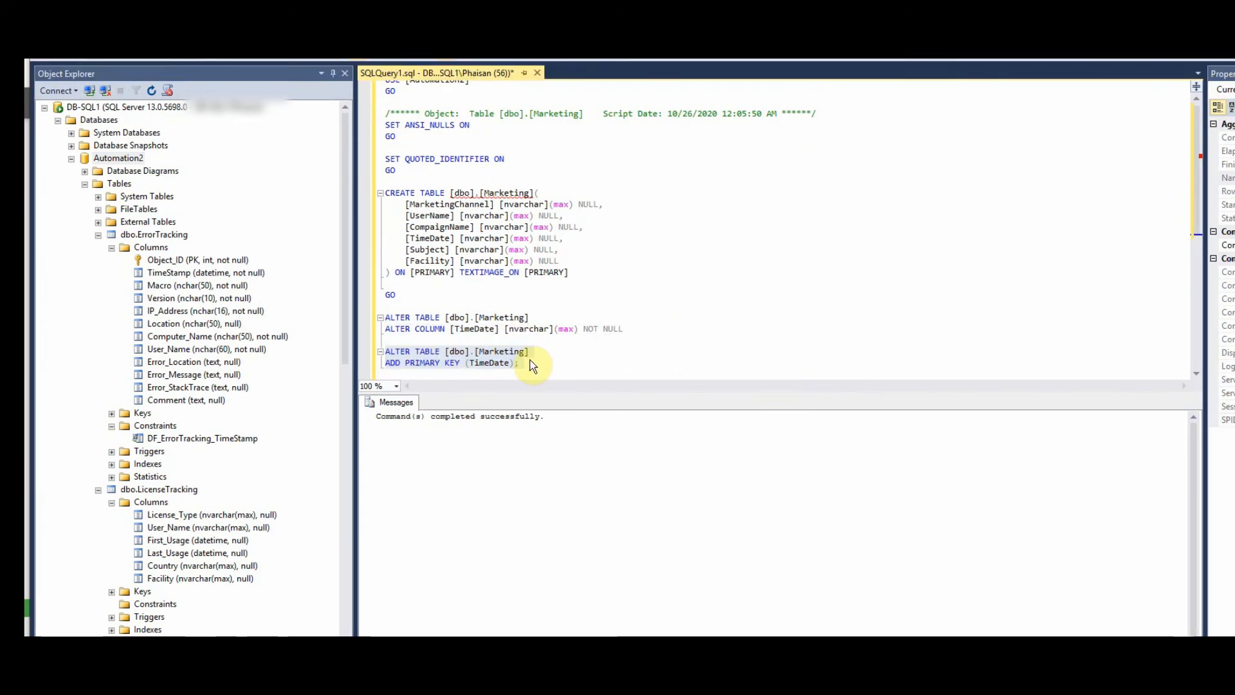
click(238, 60)
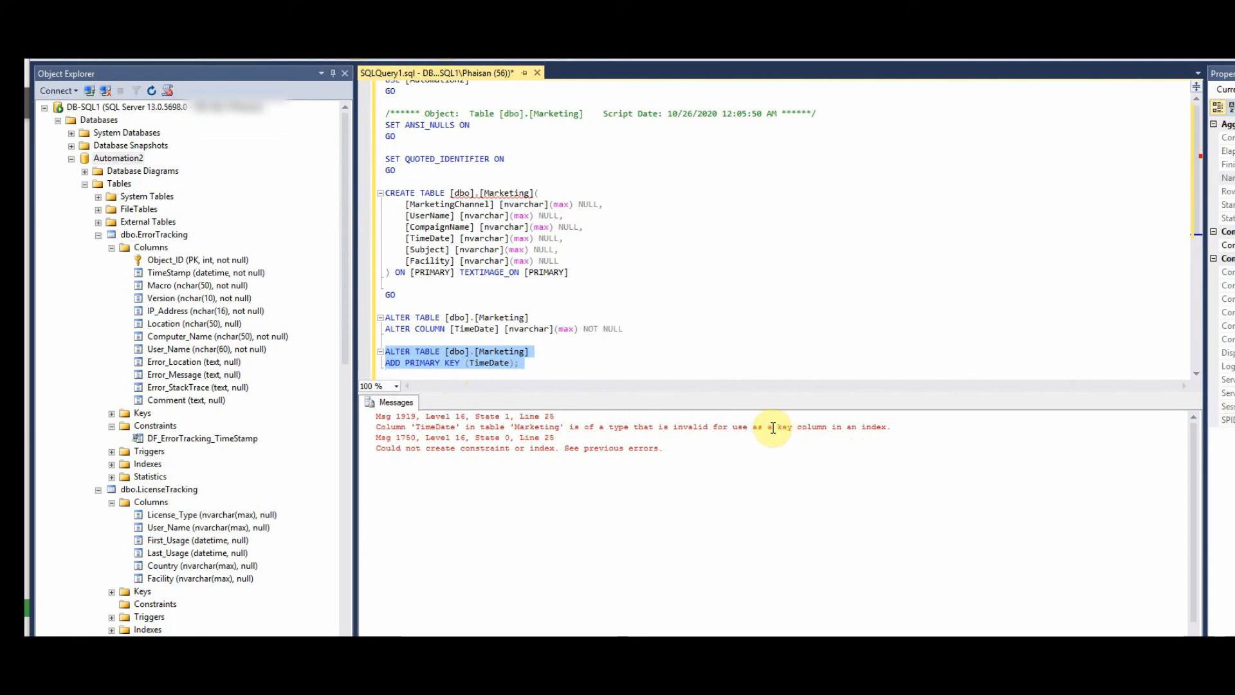
- Highlight the key-column error, then edit the ALTER COLUMN line to make TimeDate datetime NOT NULL
drag(774, 428, 854, 429)
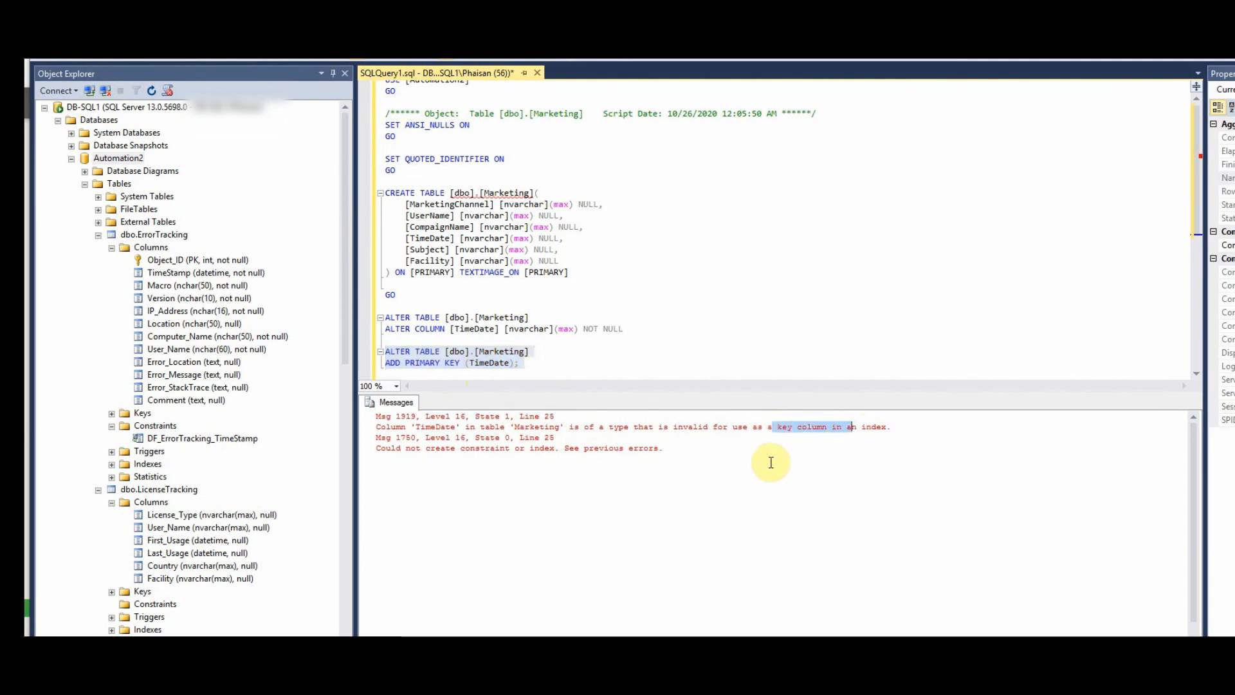
click(753, 455)
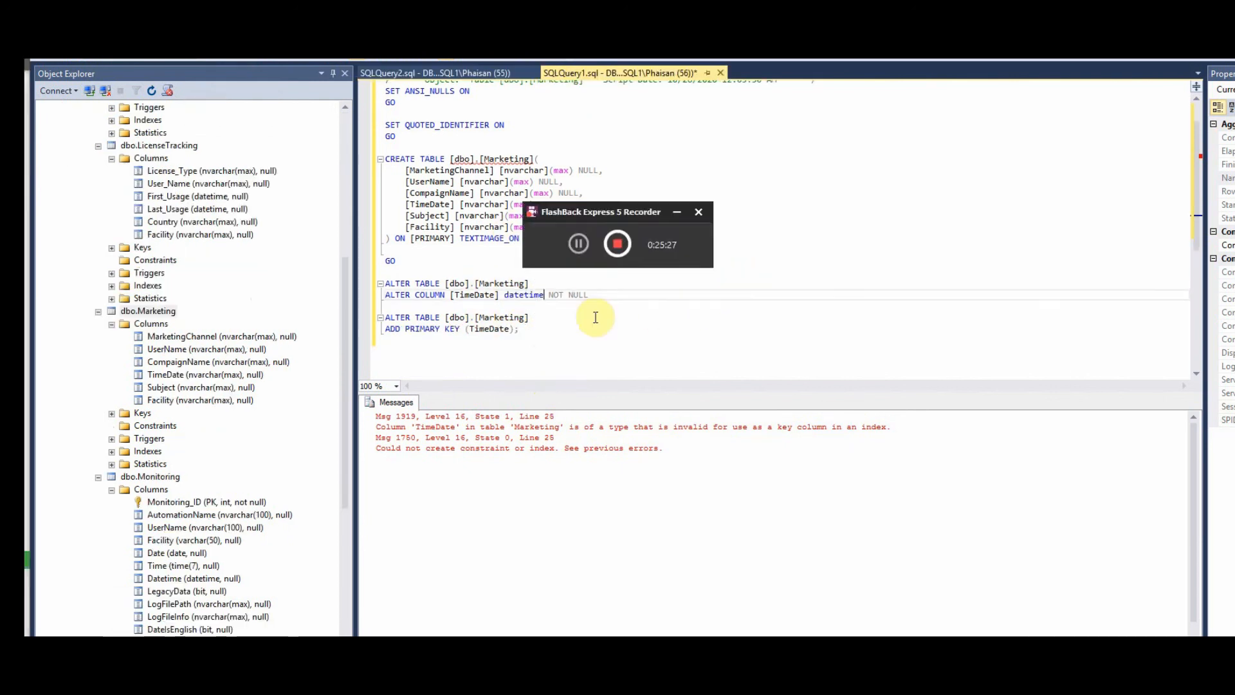
click(594, 317)
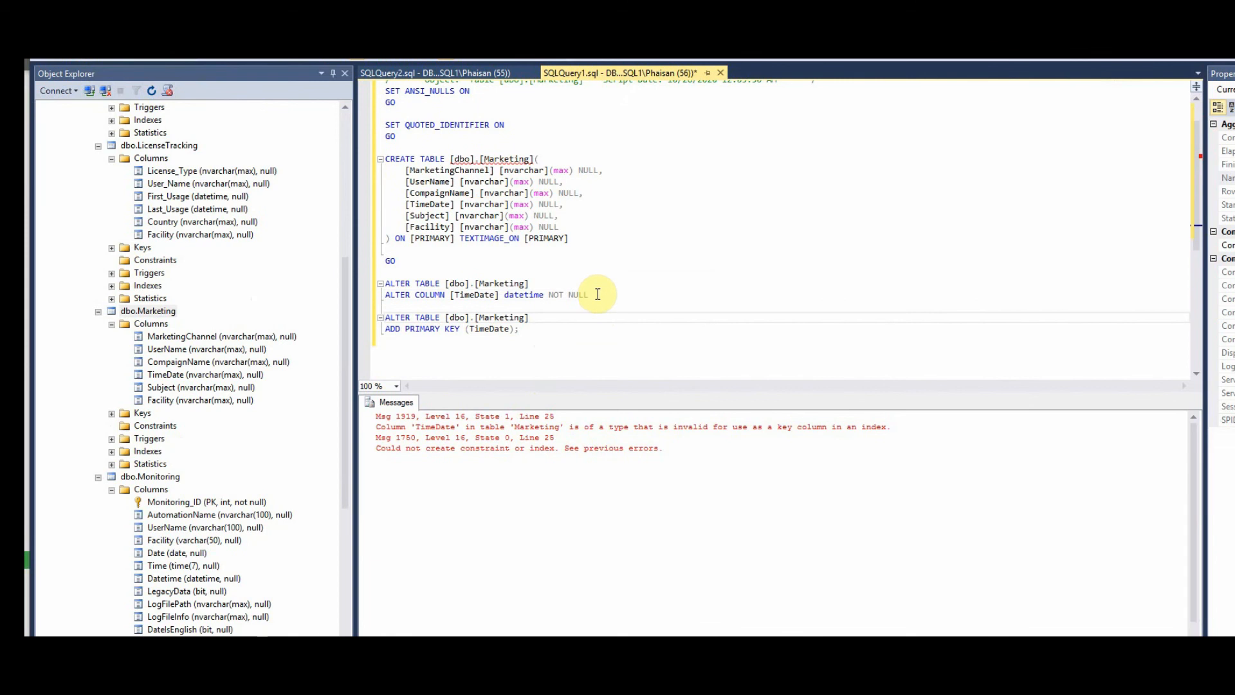
- Run the TimeDate datetime conversion and note the Msg 242 out-of-range error
drag(590, 295, 386, 290)
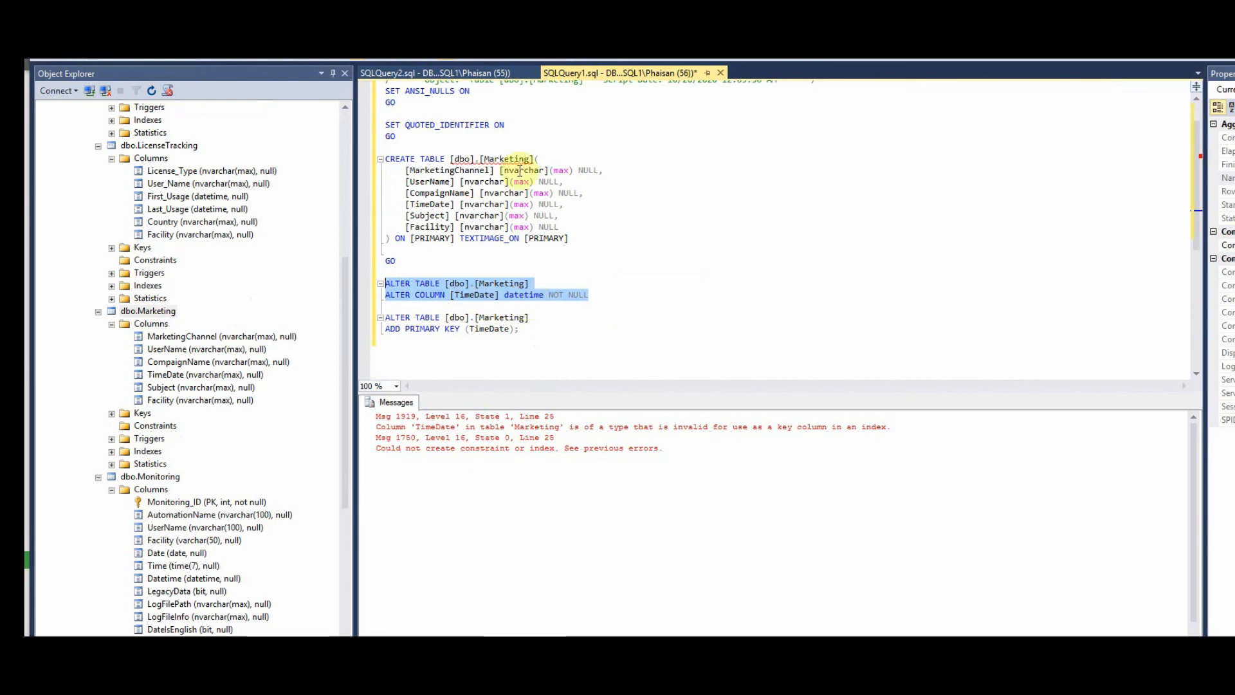
click(234, 60)
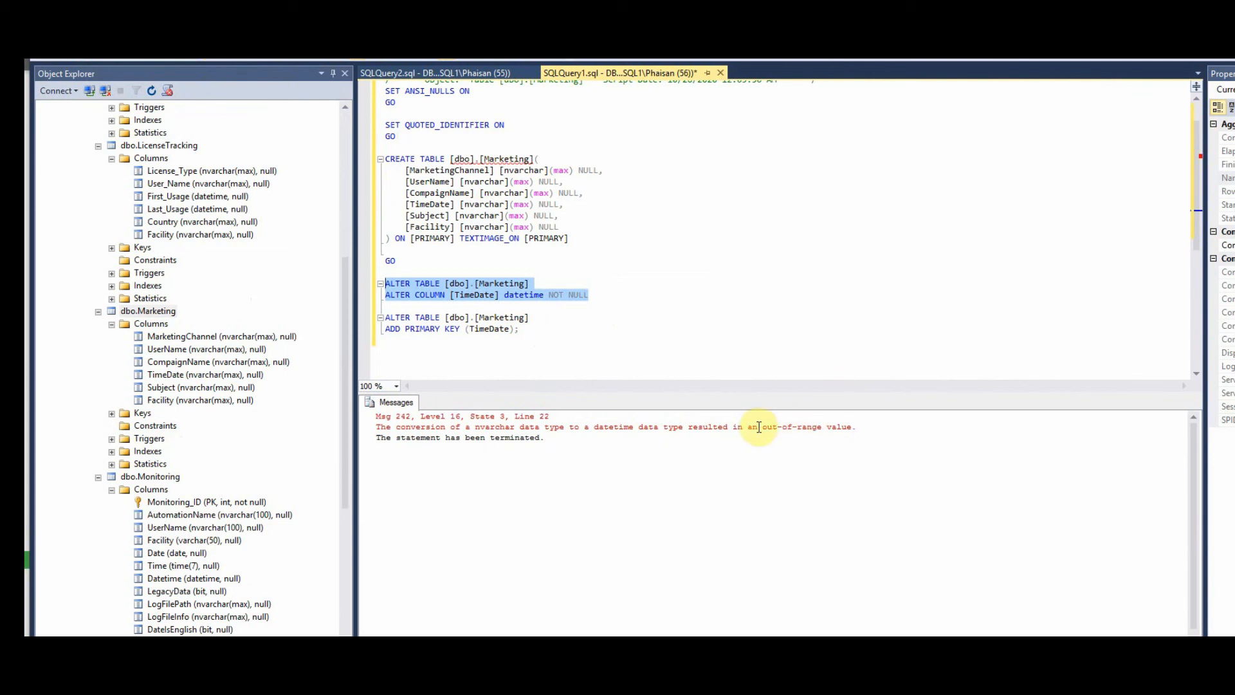
drag(759, 426, 858, 427)
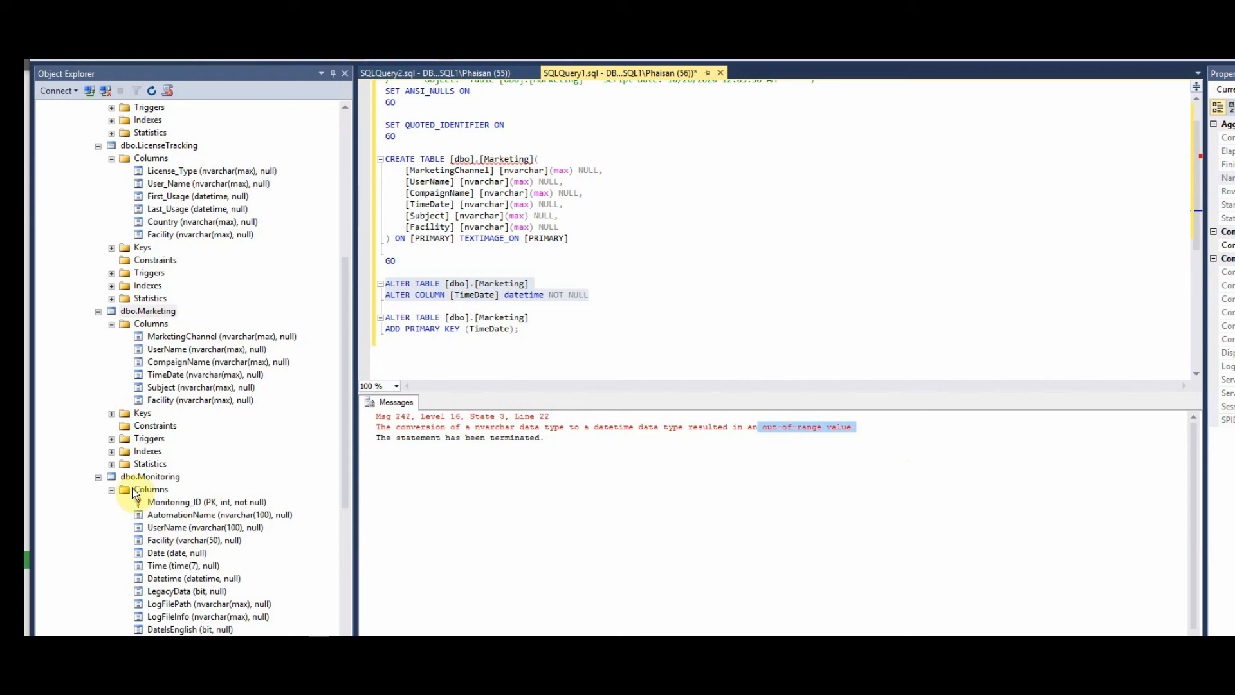
click(100, 478)
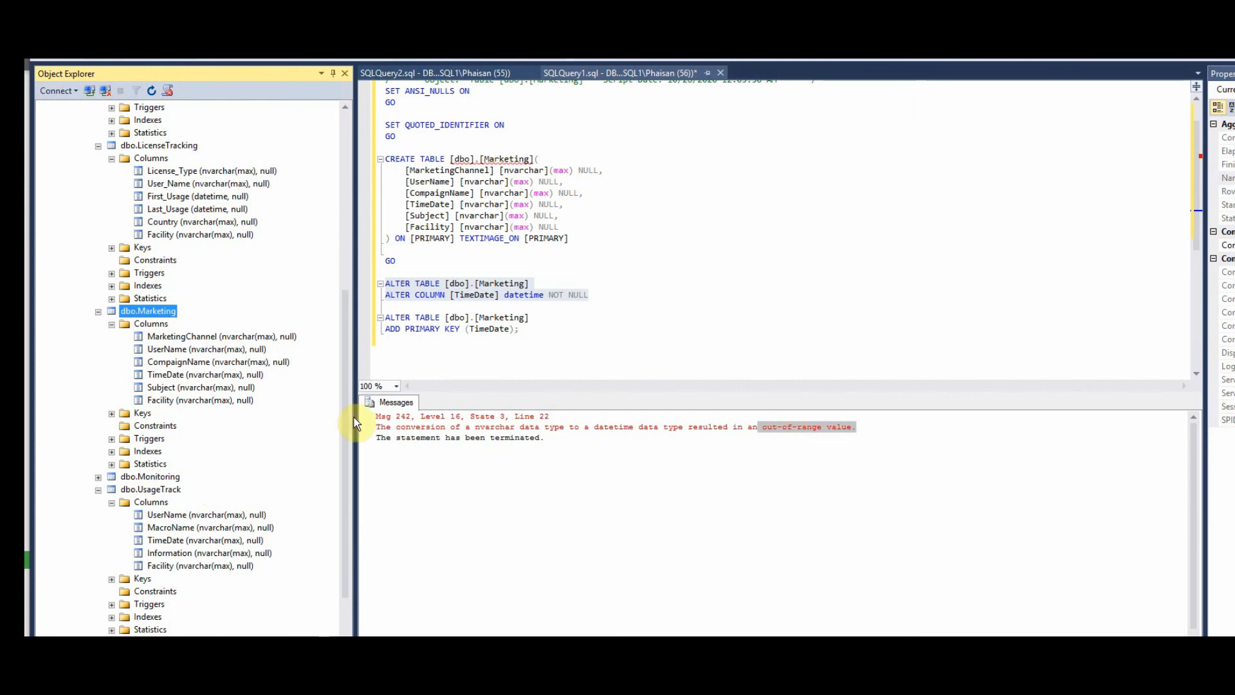
- Paste statements adding a rowkey int IDENTITY(1,1) primary key to Marketing and usagetrack
click(529, 335)
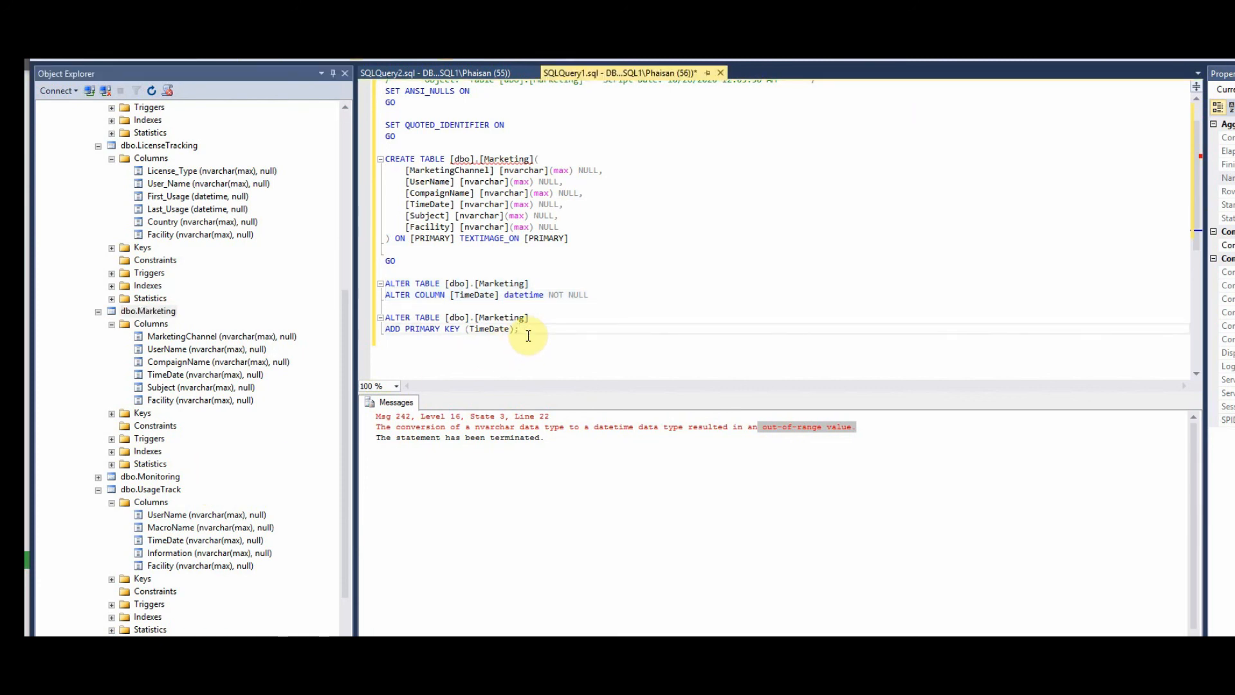
key(Return)
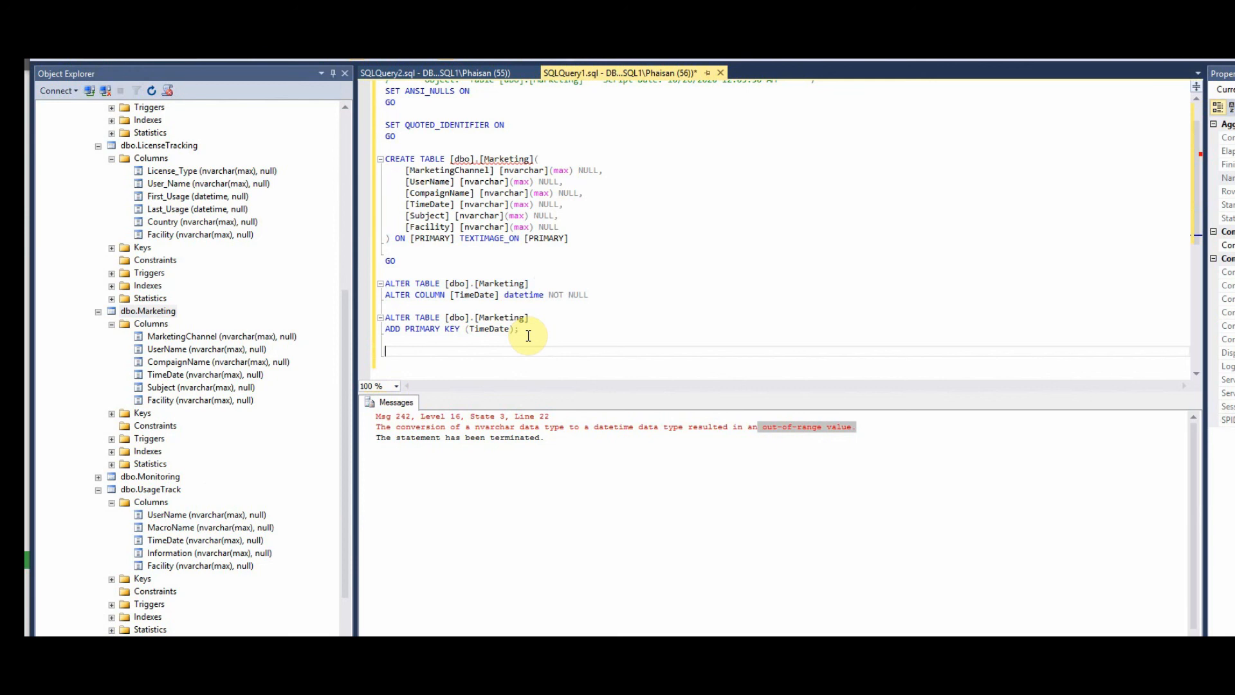
key(Return)
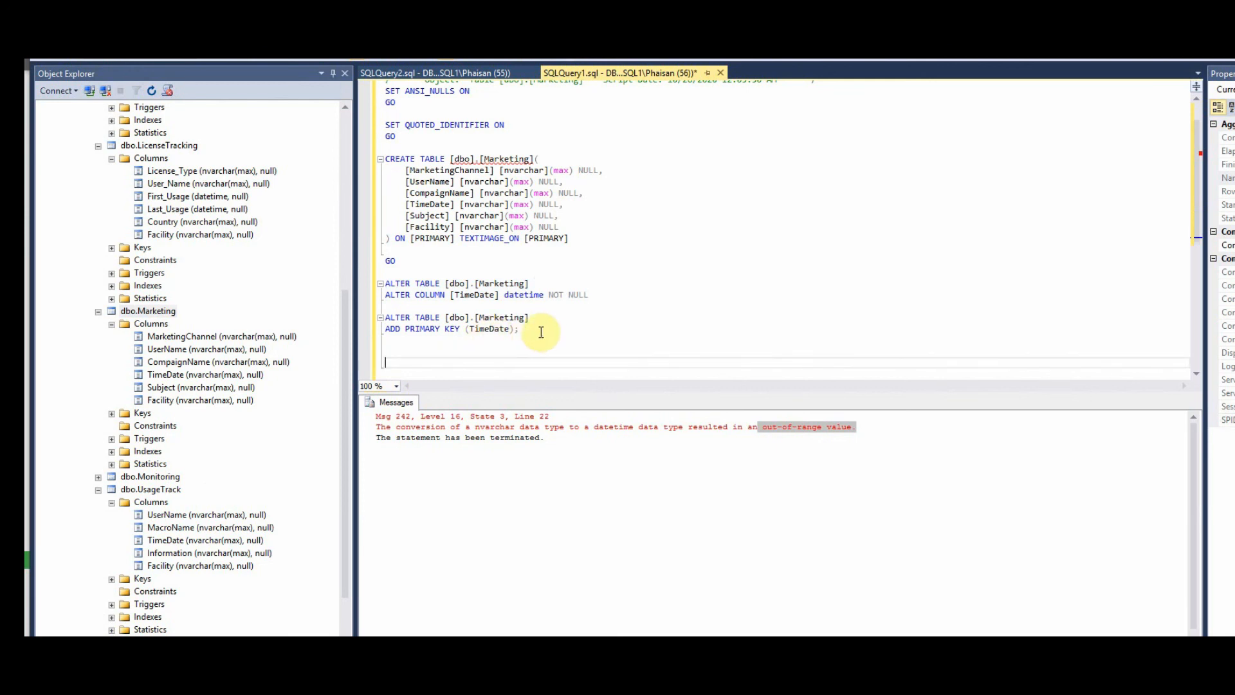
text(ALTER TABLE [dbo].[Marketing] ADD rowkey int IDENTITY(1,1) PRIMARY KEY   ALTER TABLE [dbo].[usagetrack] ADD rowkey int IDENTITY(1,1) PRIMARY KEY)
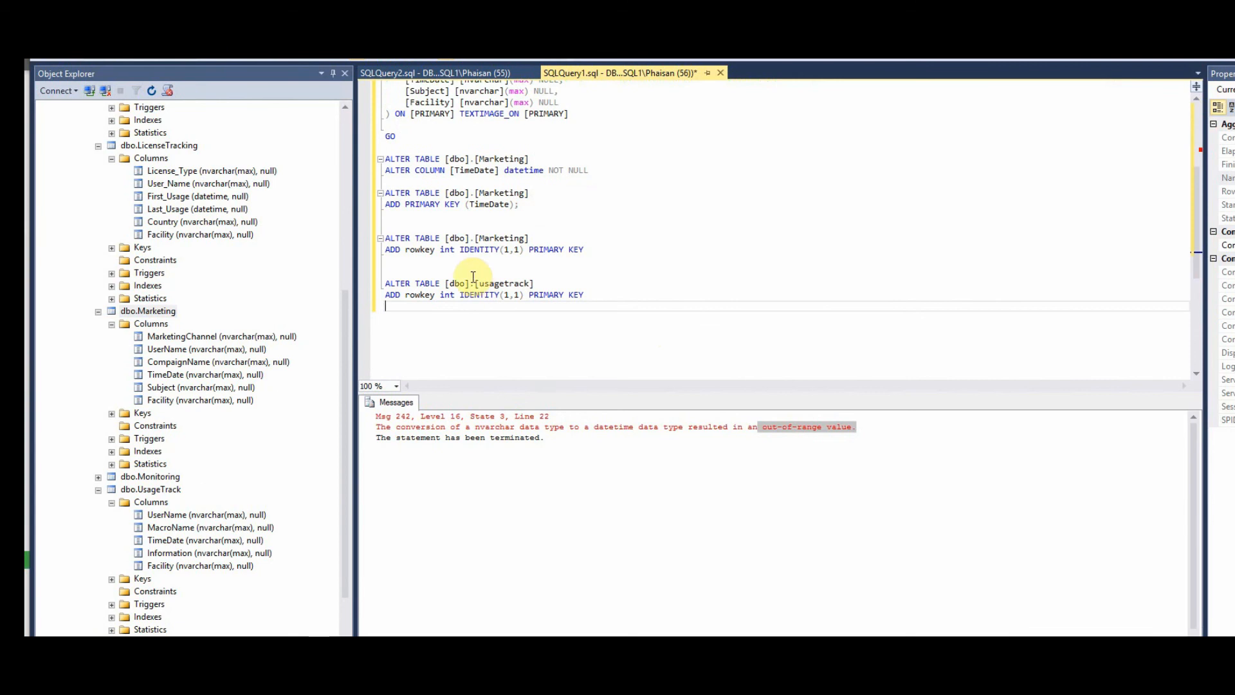
- Run the ALTER TABLE adding a rowkey int IDENTITY(1,1) primary key to Marketing
click(386, 238)
shift+click(588, 240)
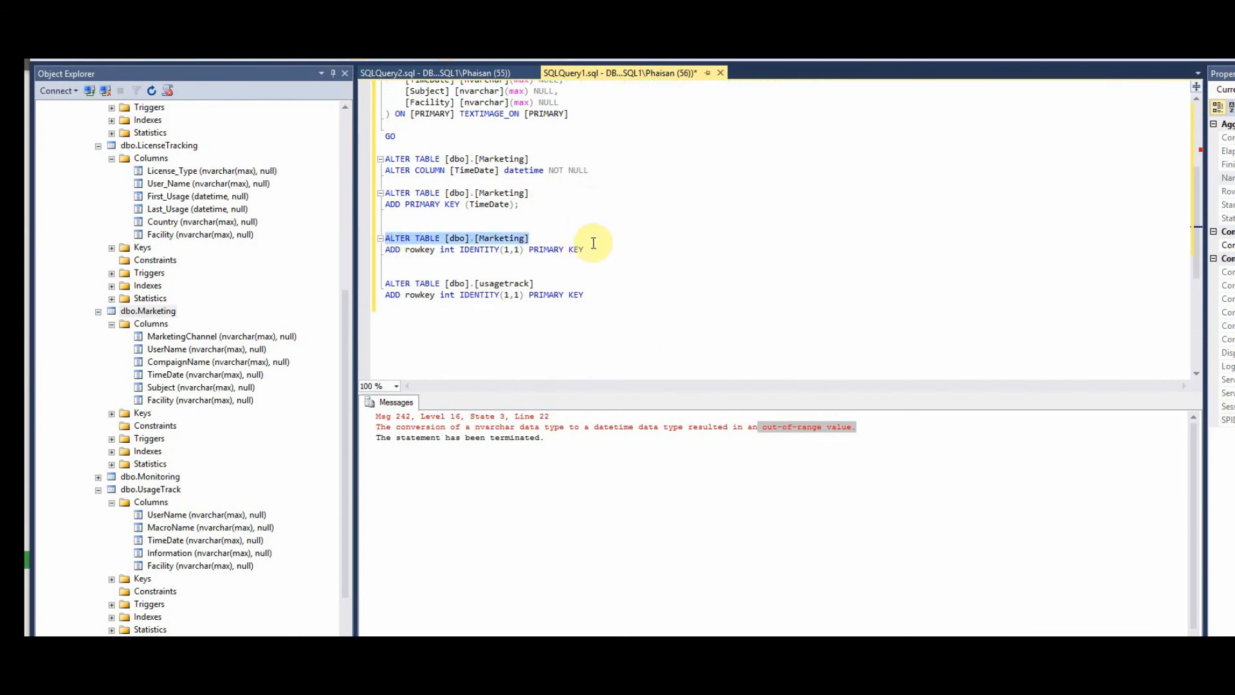
shift+click(599, 248)
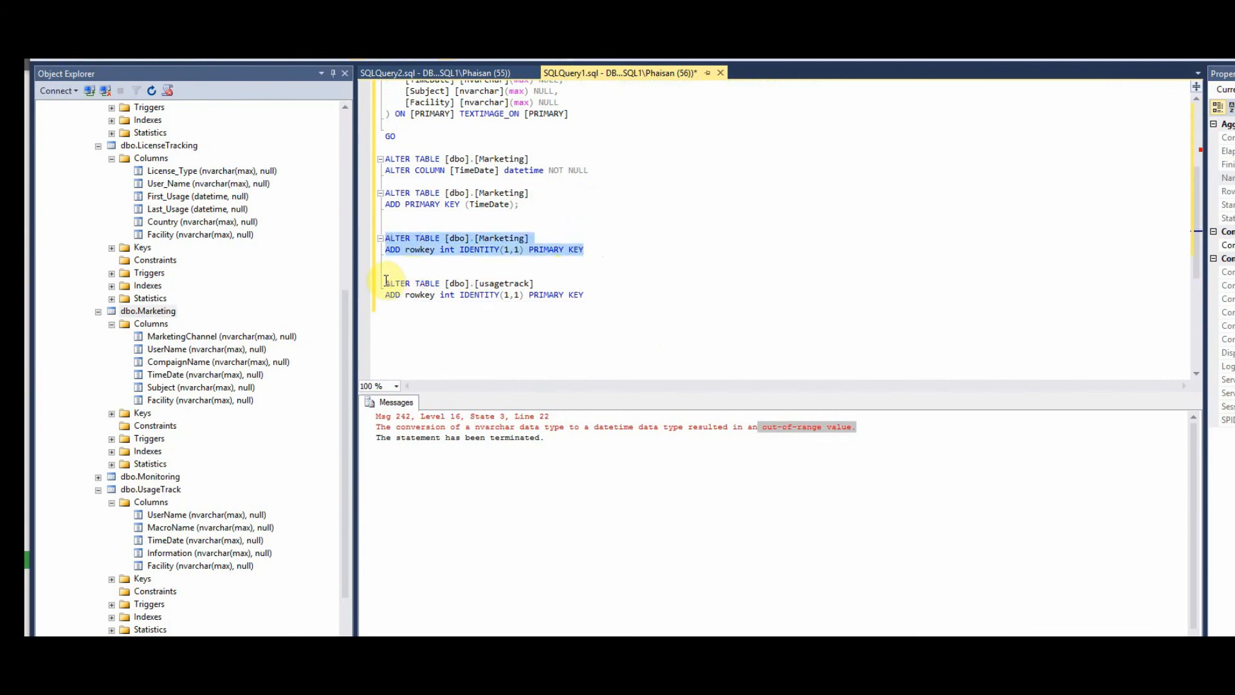
drag(385, 283, 629, 298)
drag(616, 252, 384, 241)
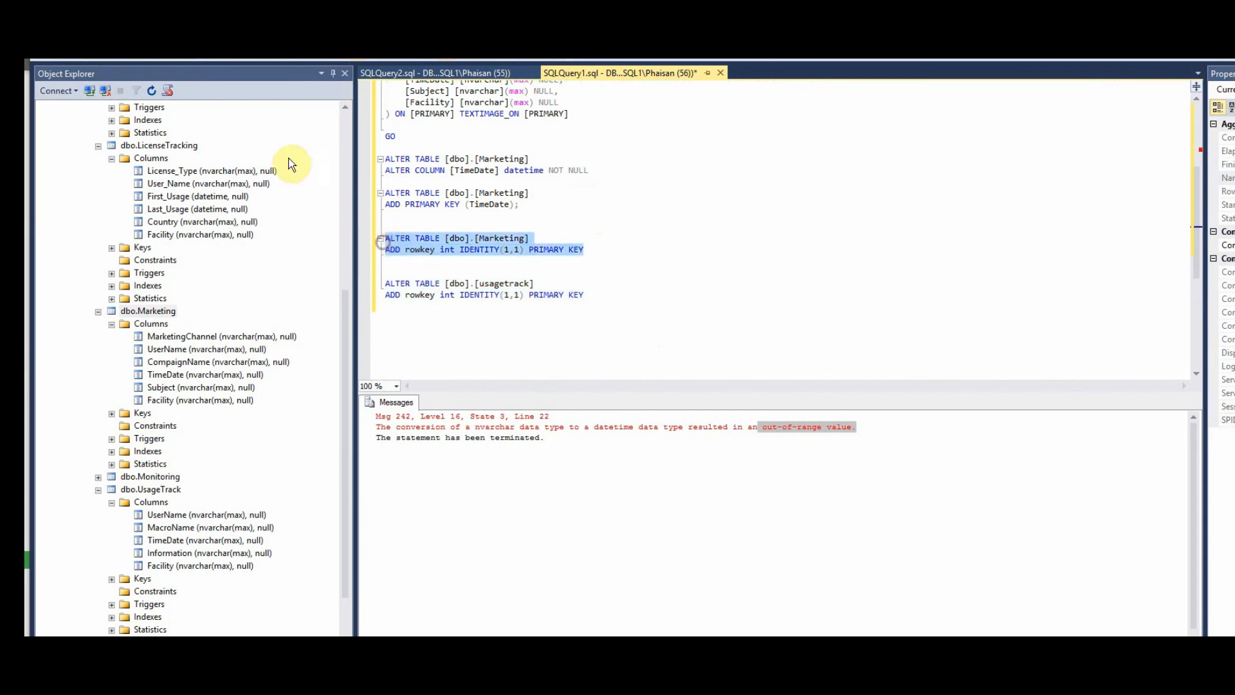
click(234, 58)
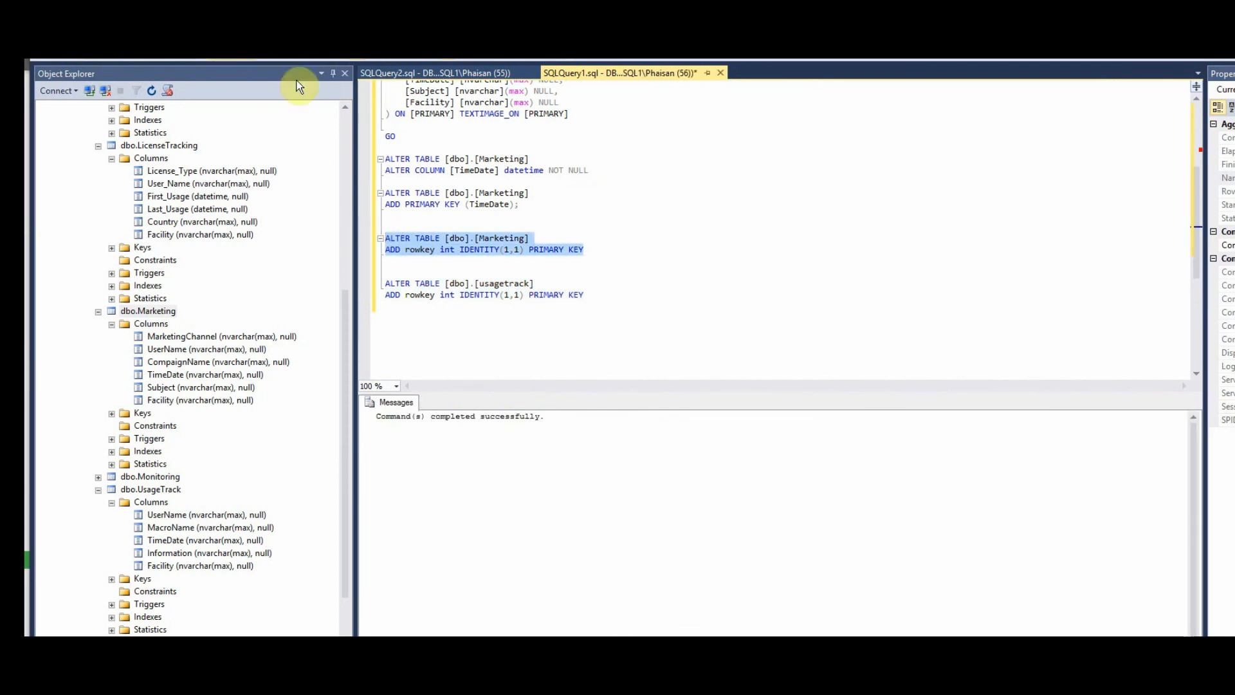
- Run the matching rowkey identity primary key ALTER TABLE for usagetrack
drag(384, 283, 588, 303)
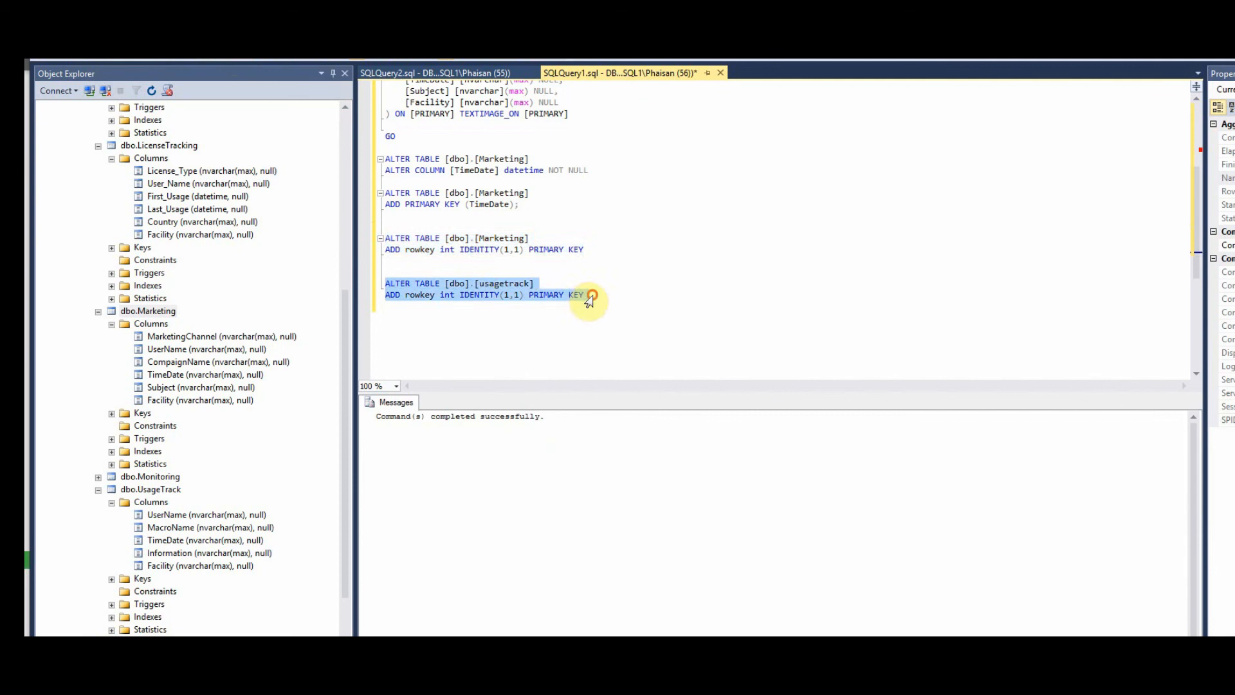
click(234, 58)
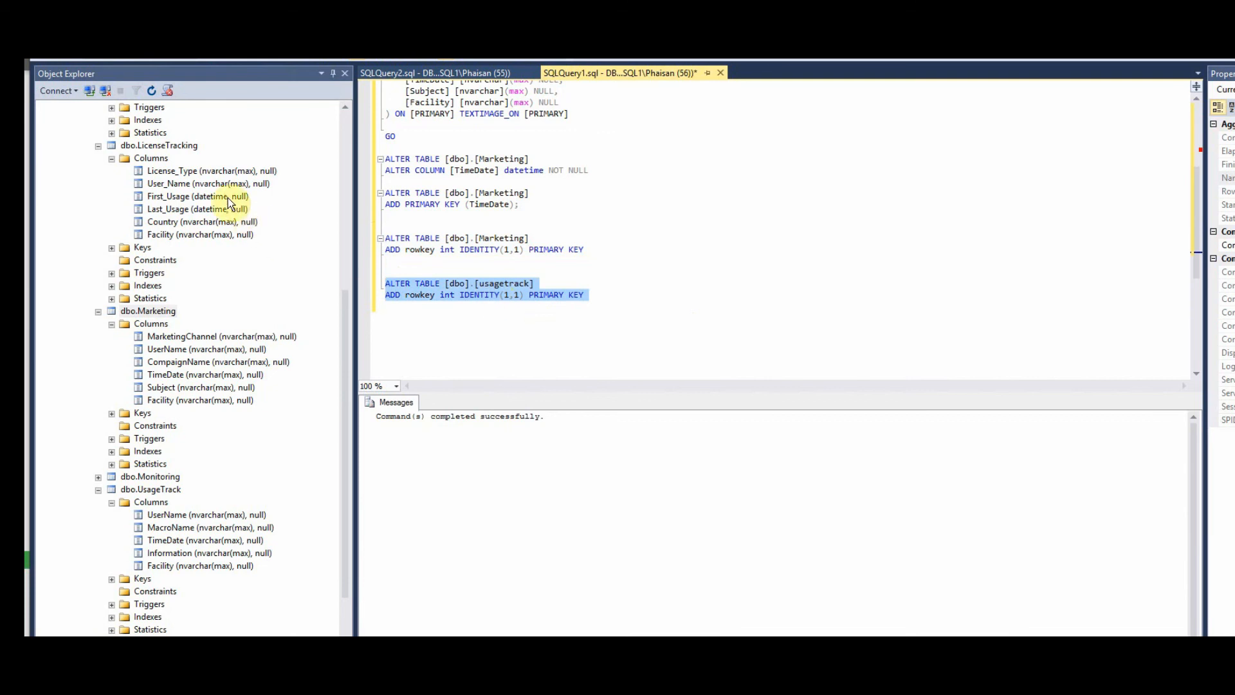
click(151, 147)
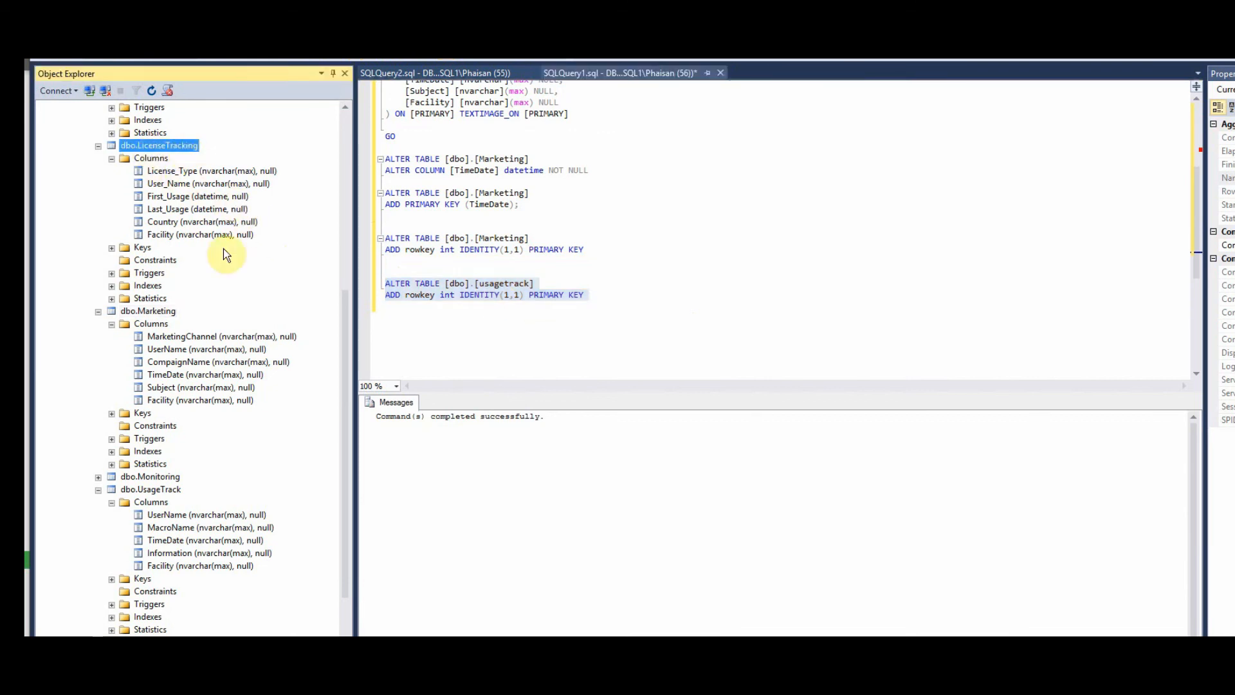
- Refresh dbo.Marketing's Columns folder to reveal the new rowkey (PK) column
click(160, 311)
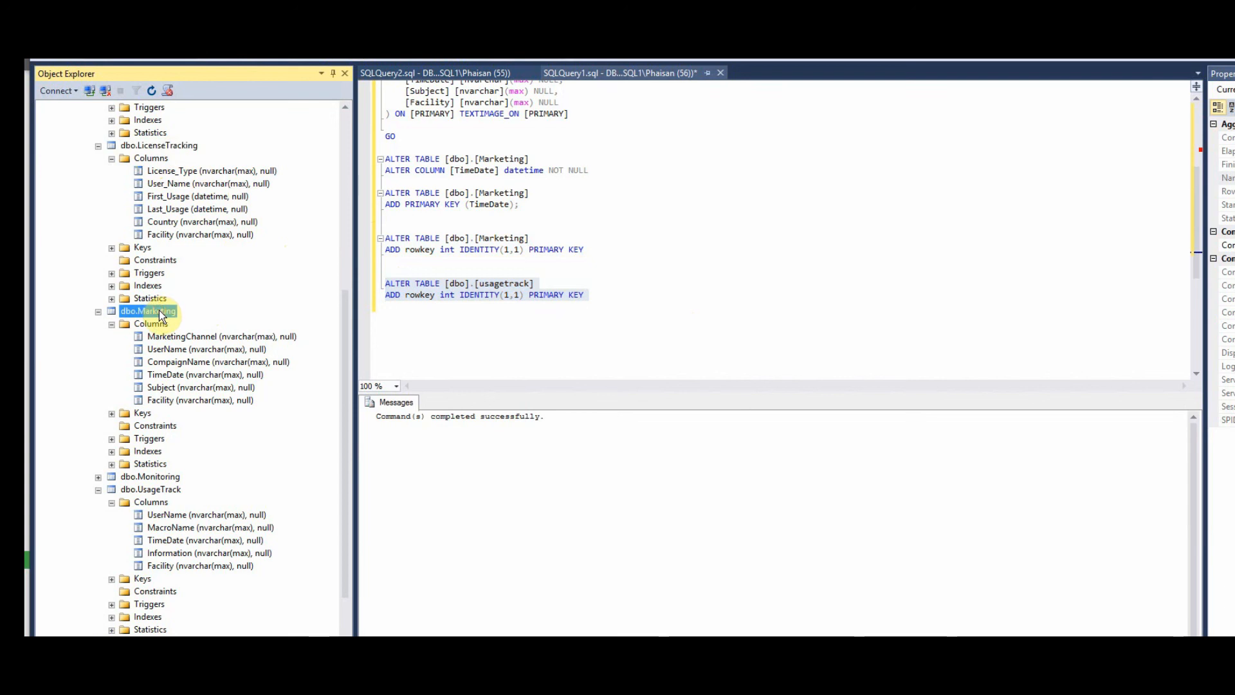
click(111, 324)
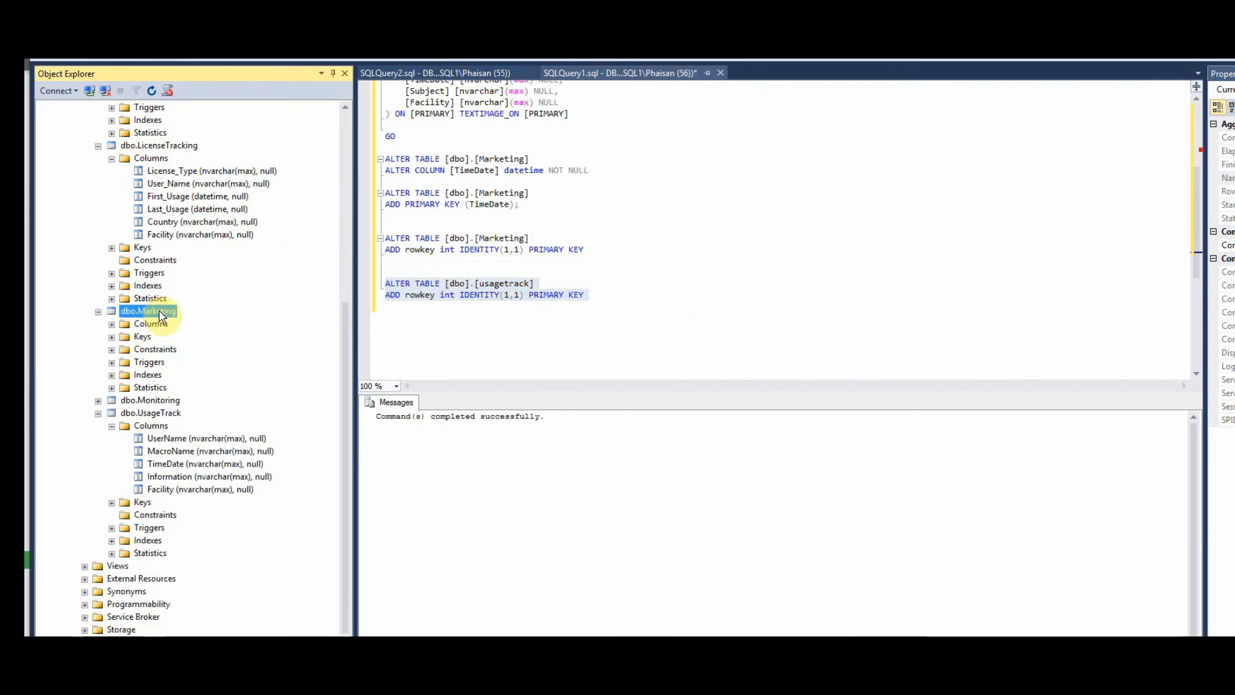
click(111, 323)
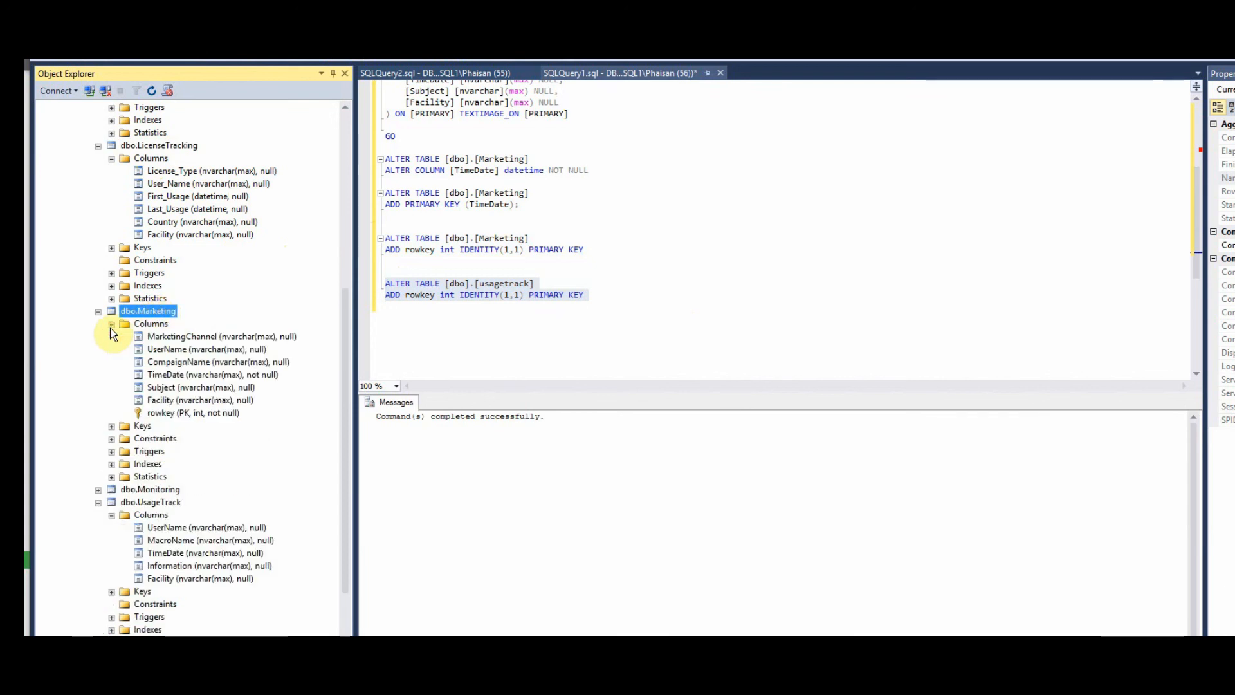
click(178, 413)
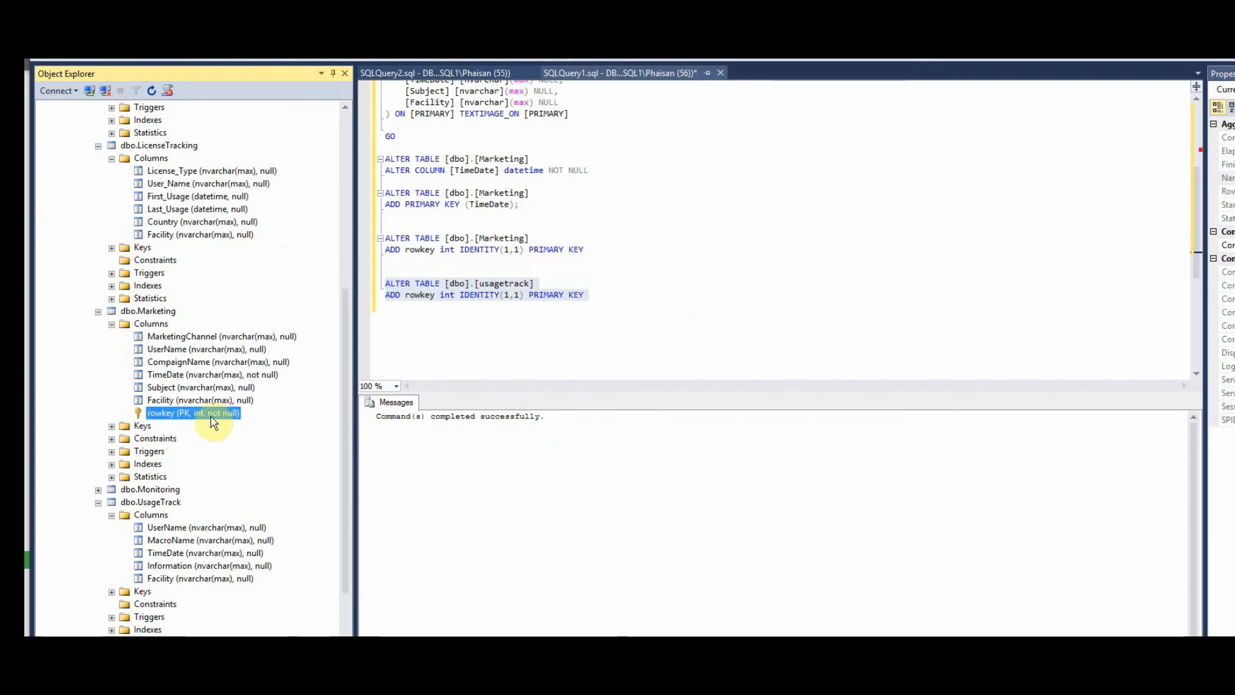
- Refresh dbo.UsageTrack's Columns folder and select its new rowkey (PK) column
click(153, 506)
click(112, 515)
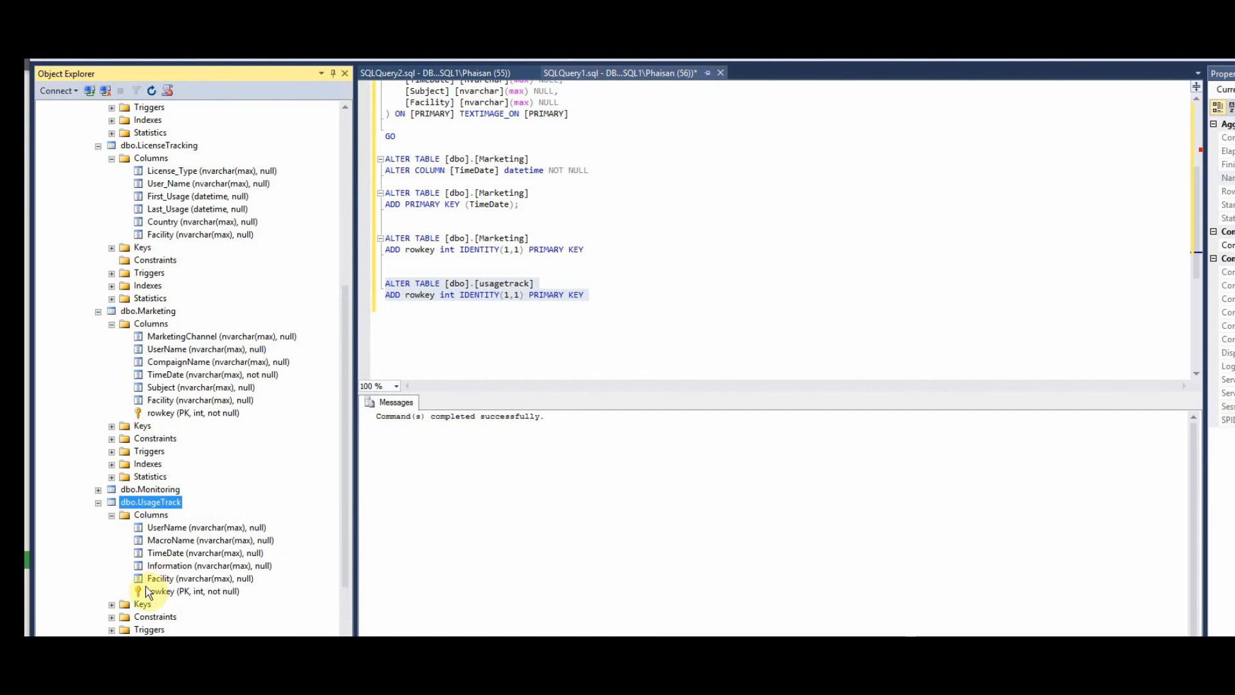
click(172, 592)
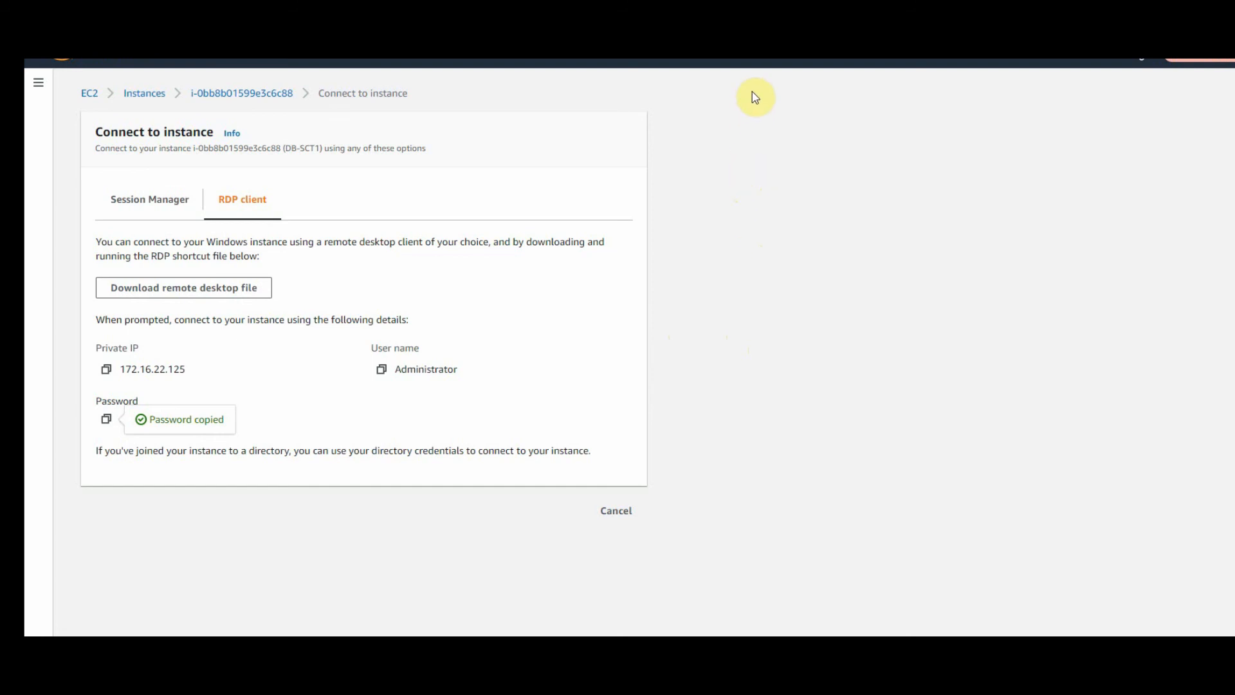
- Go to Database Migration Service from the Services menu and list its migration tasks
click(476, 19)
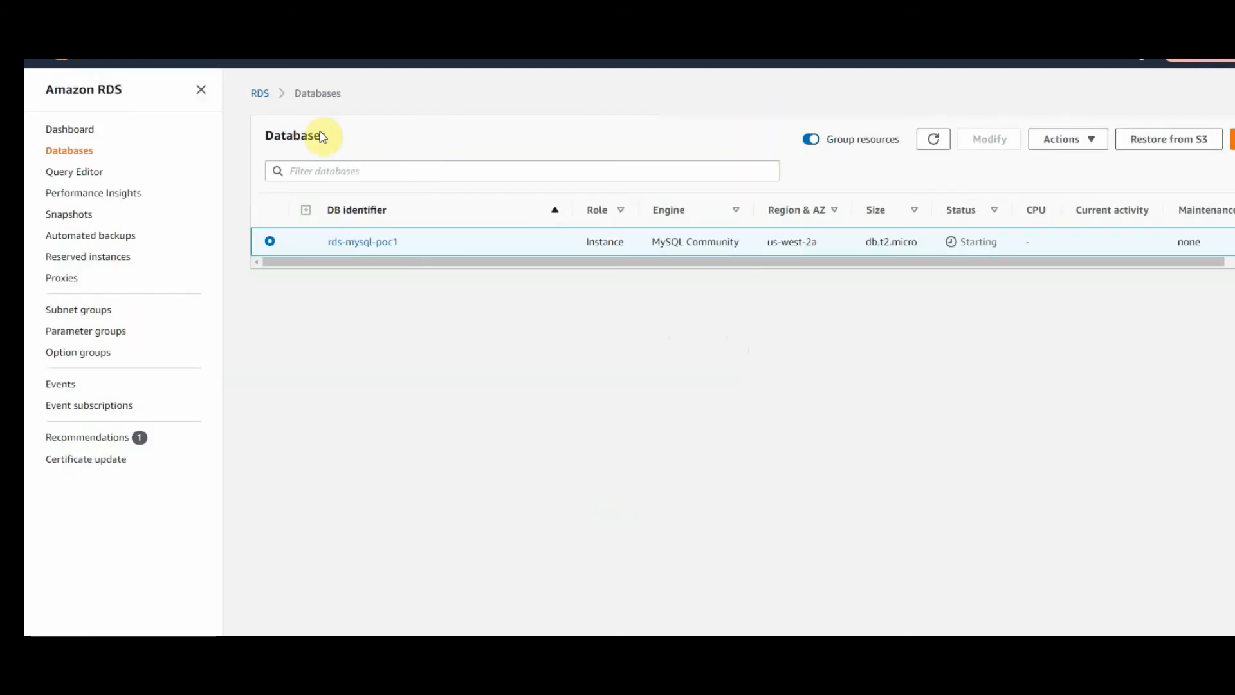
click(145, 63)
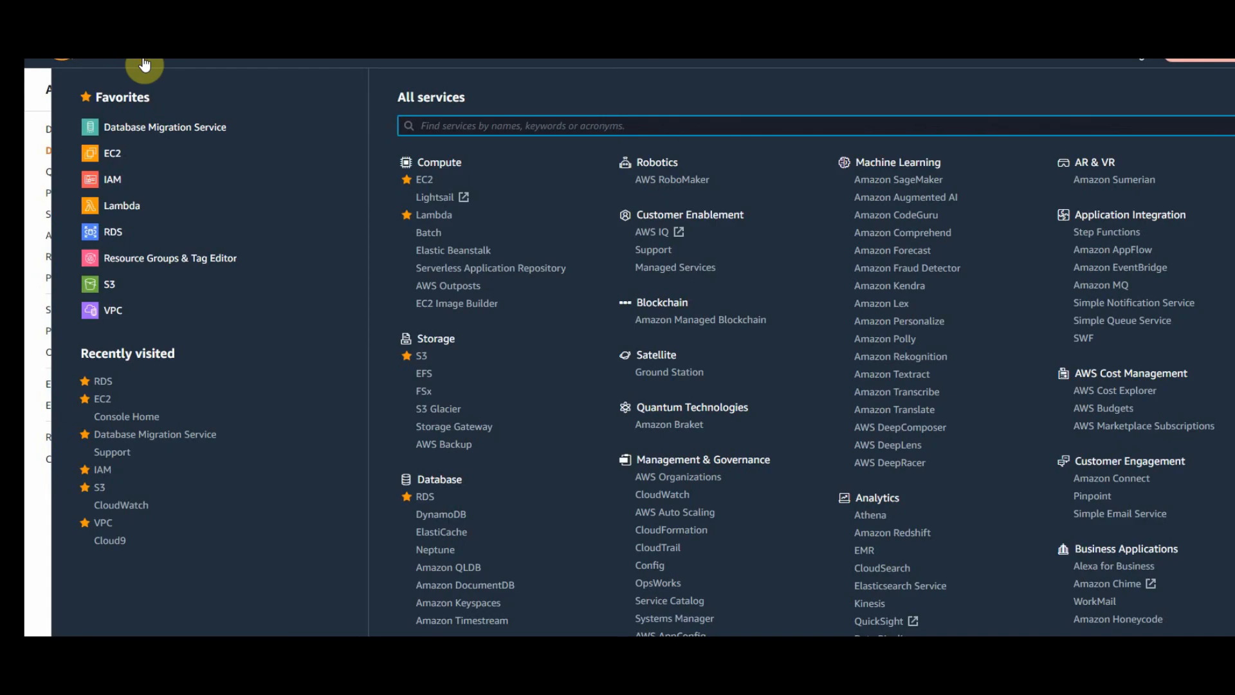
click(158, 130)
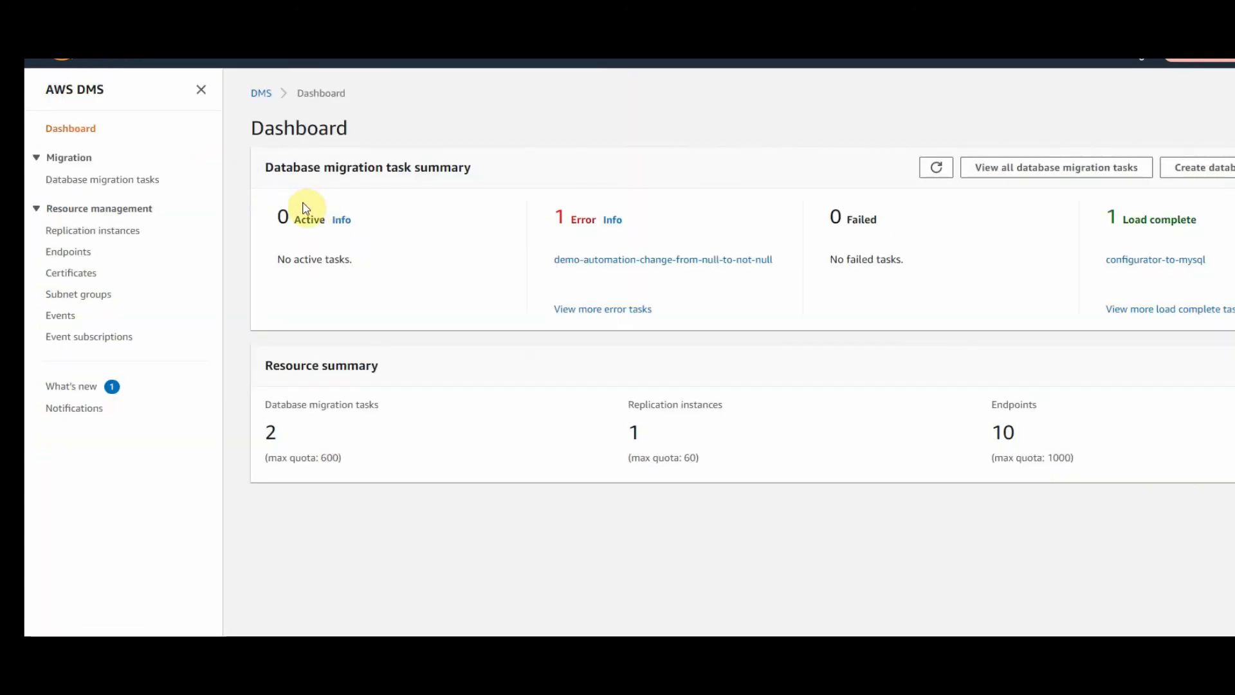
click(141, 188)
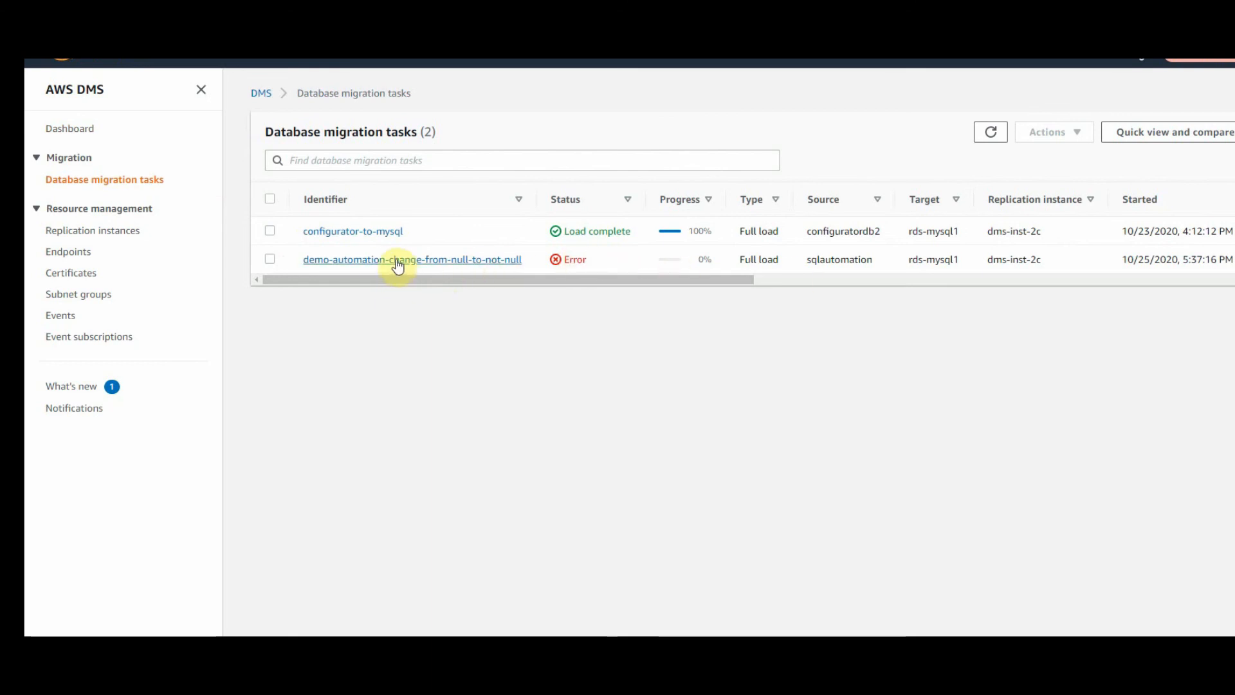
- Show Table statistics for the demo-automation-change-from-null-to-not-null task, with Marketing and UsageTrack erroring
click(491, 260)
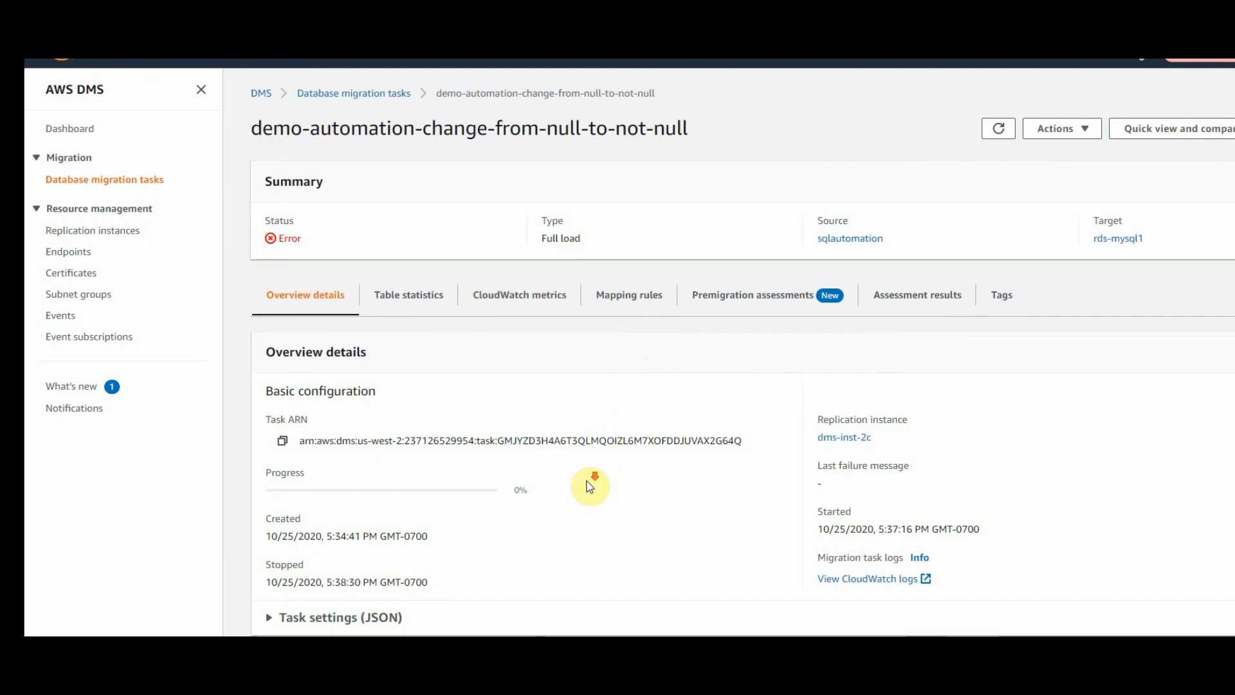
click(405, 306)
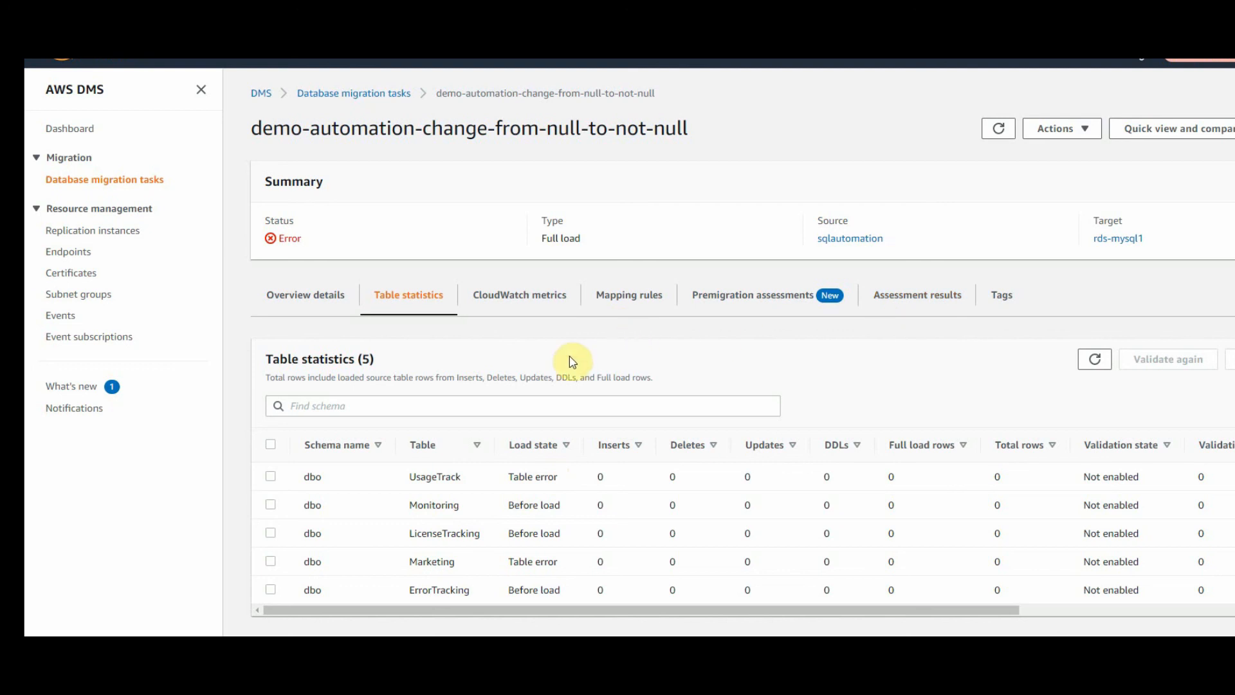
- Restart the demo-automation-change-from-null-to-not-null task with the Restart option for a full reload
click(1093, 140)
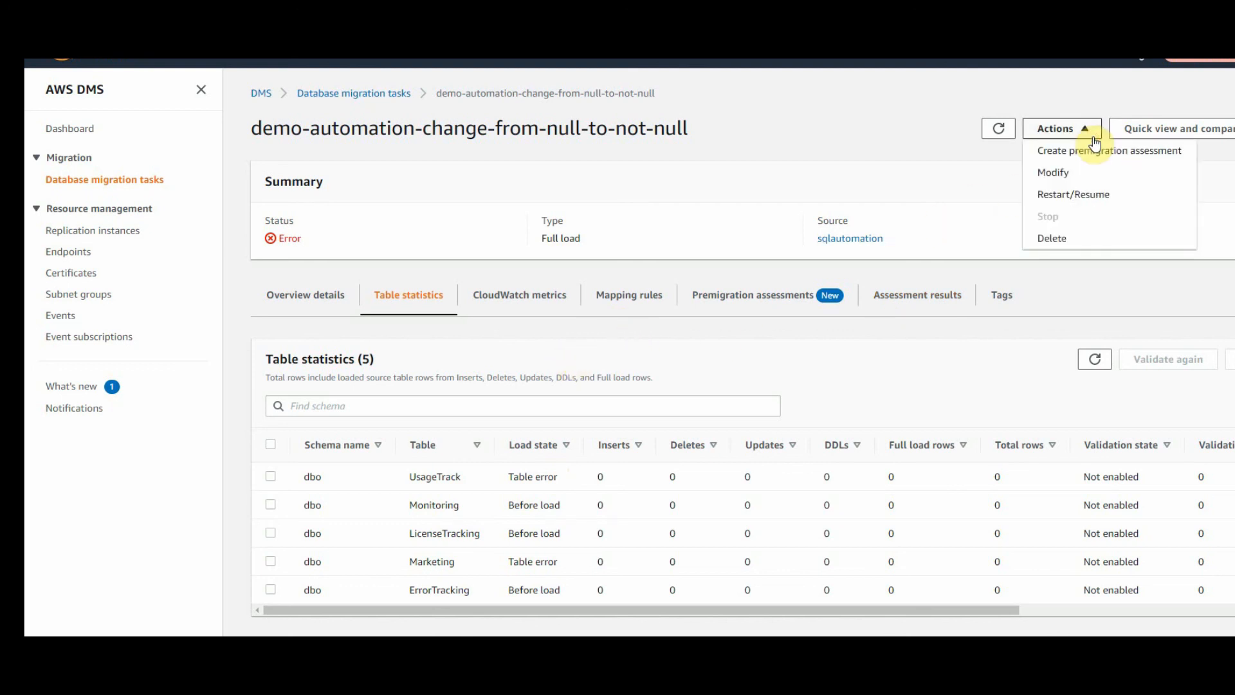
click(1114, 195)
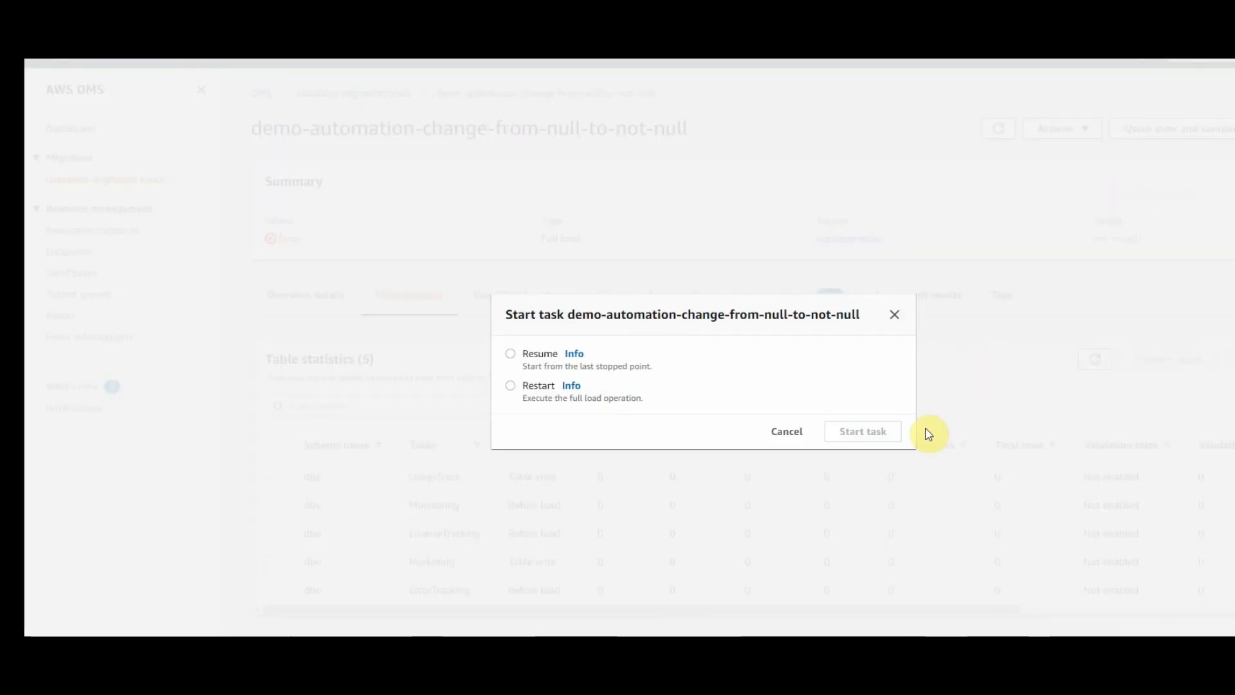
click(511, 386)
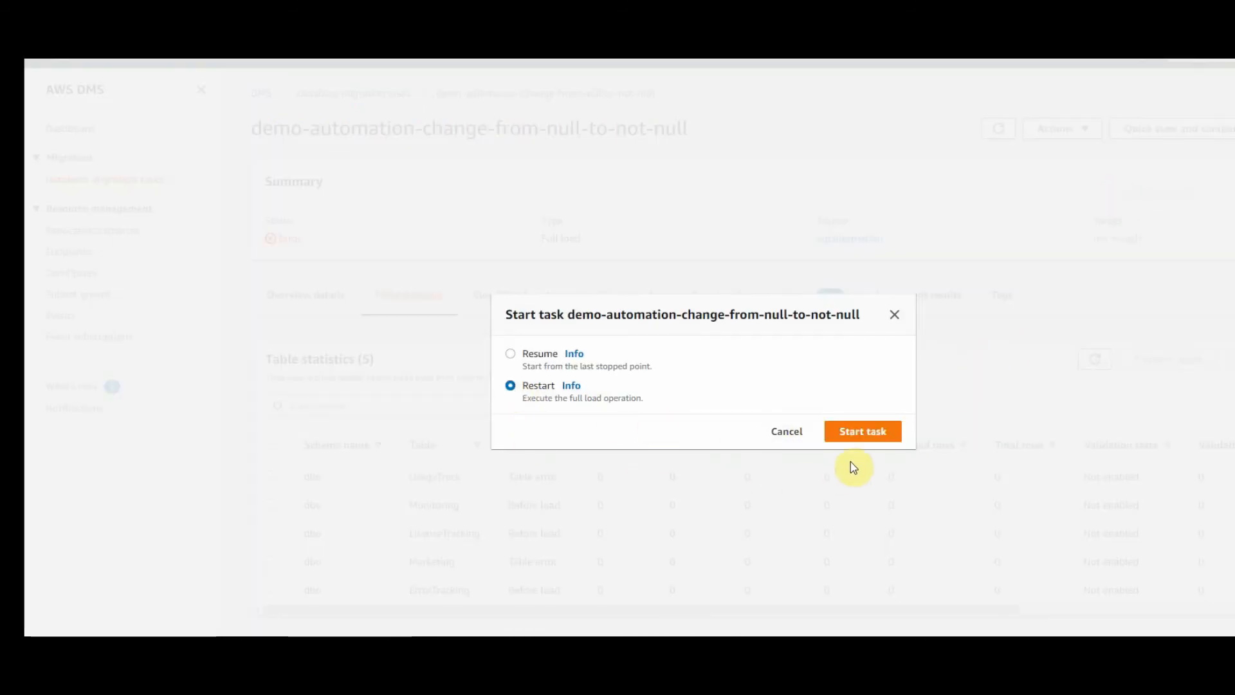
click(870, 431)
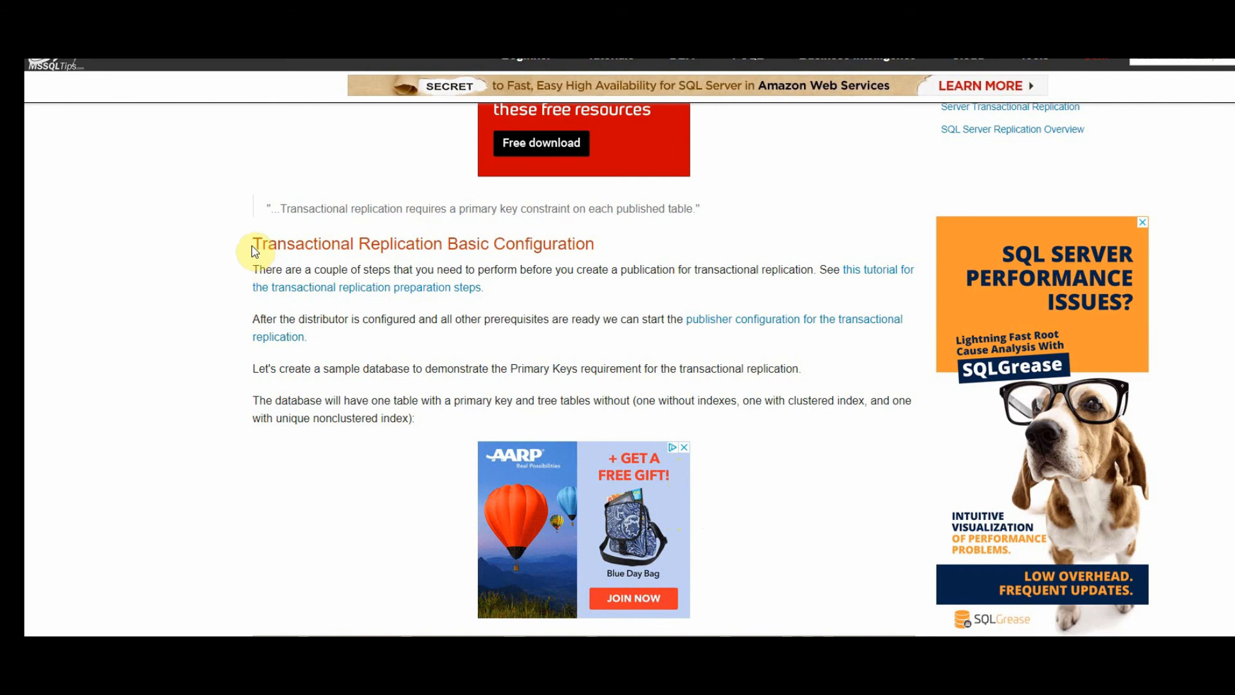
- Highlight the heading and the 'Primary Keys requirement for the transactional replication' sentence, then clear it
drag(253, 247, 615, 255)
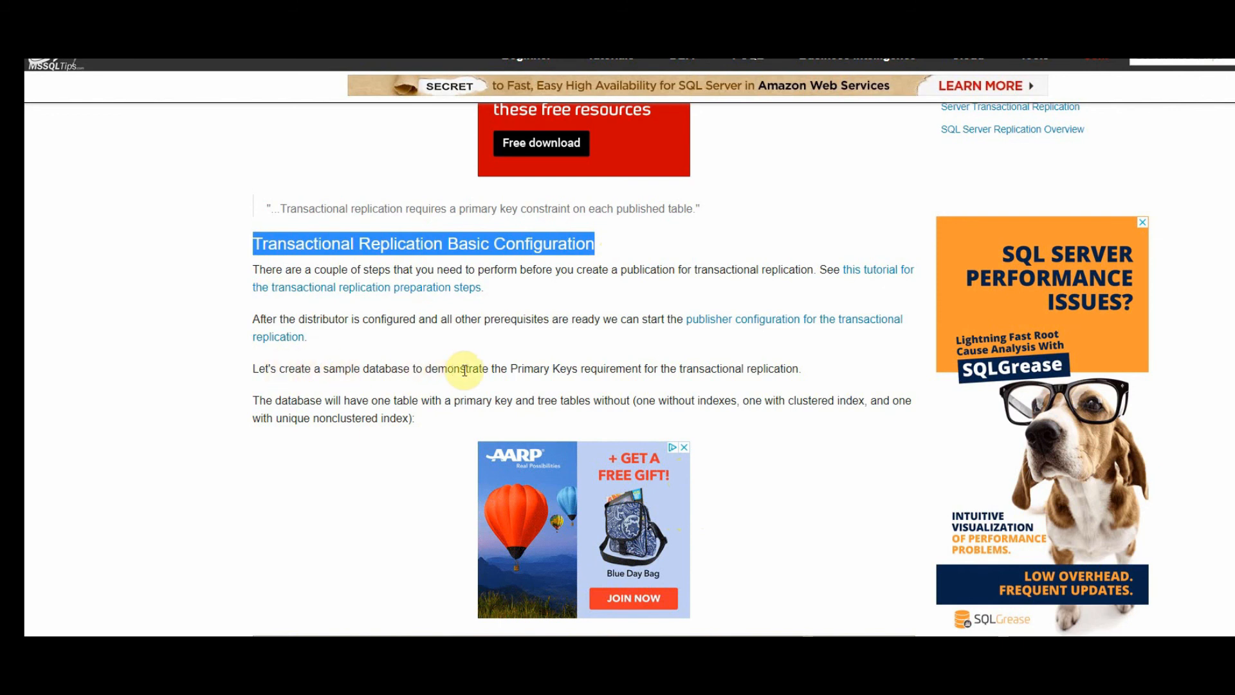
drag(507, 368, 795, 366)
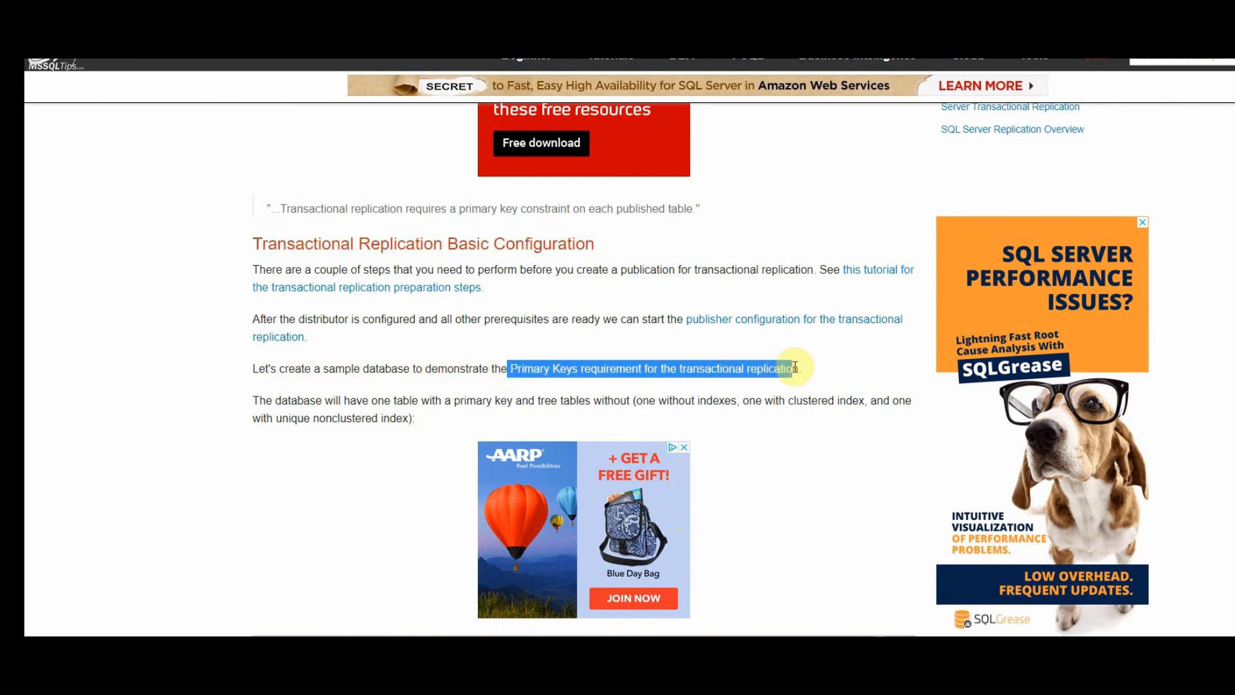
drag(795, 367, 808, 367)
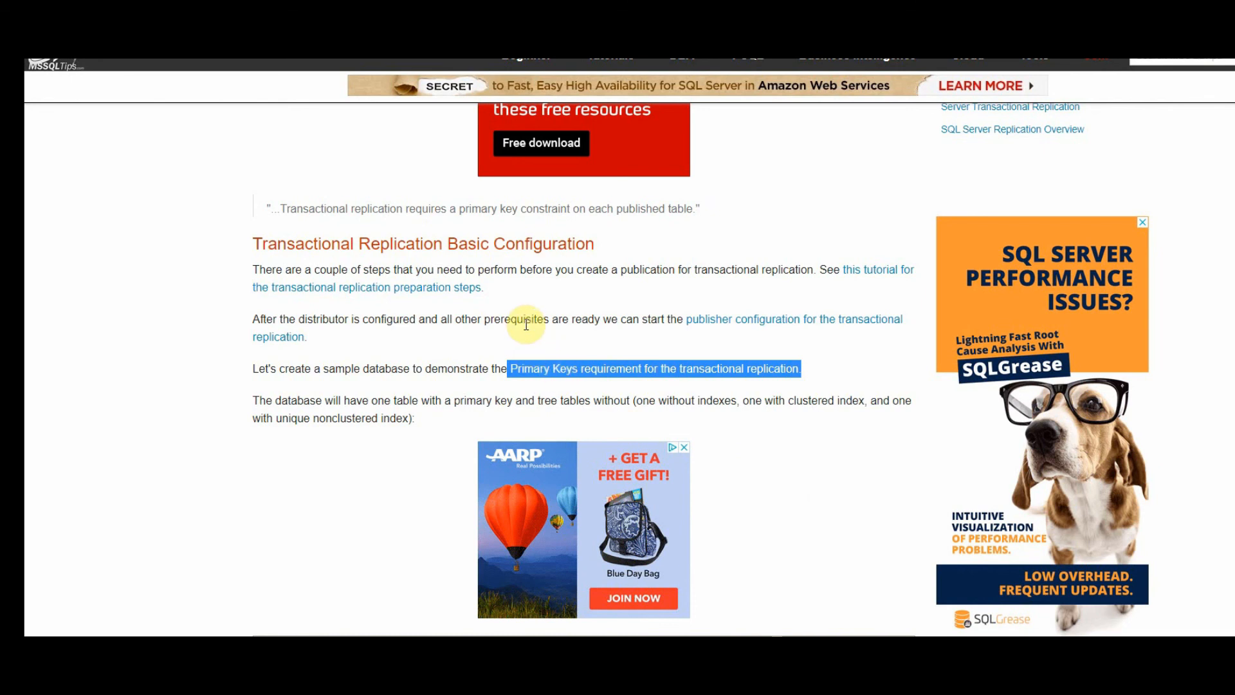
click(537, 322)
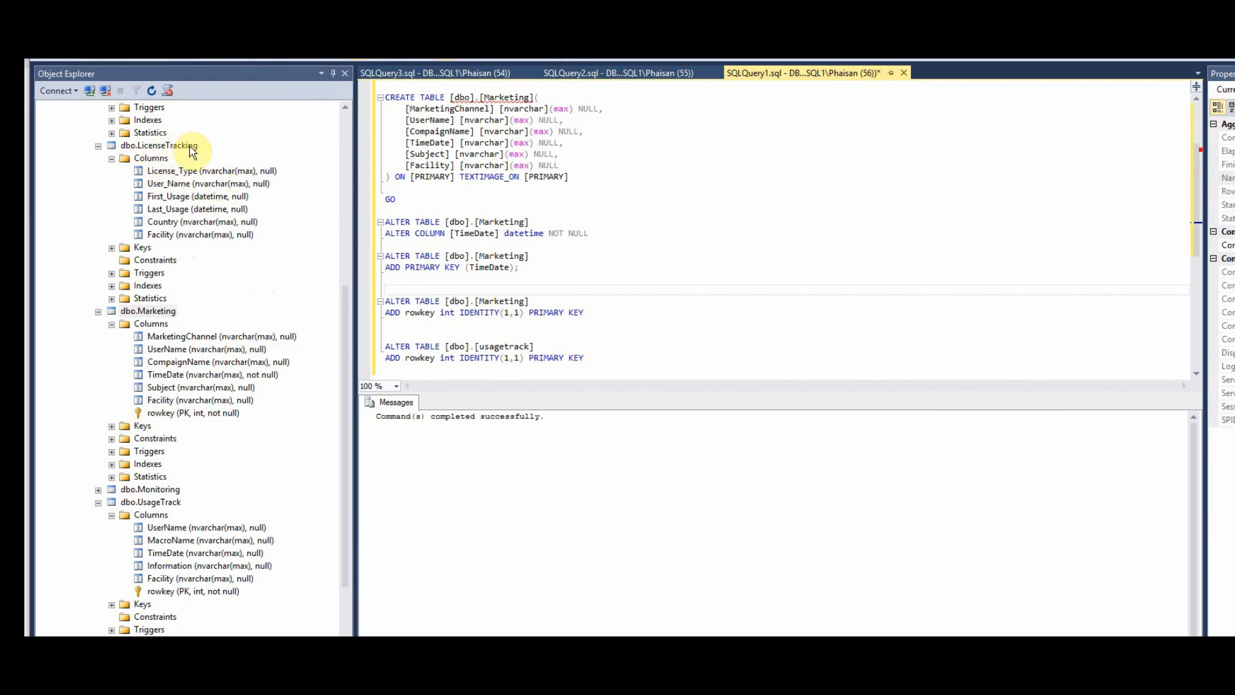
- Inspect LicenseTracking's First_Usage and Last_Usage columns, still nullable datetime with no primary key
click(216, 199)
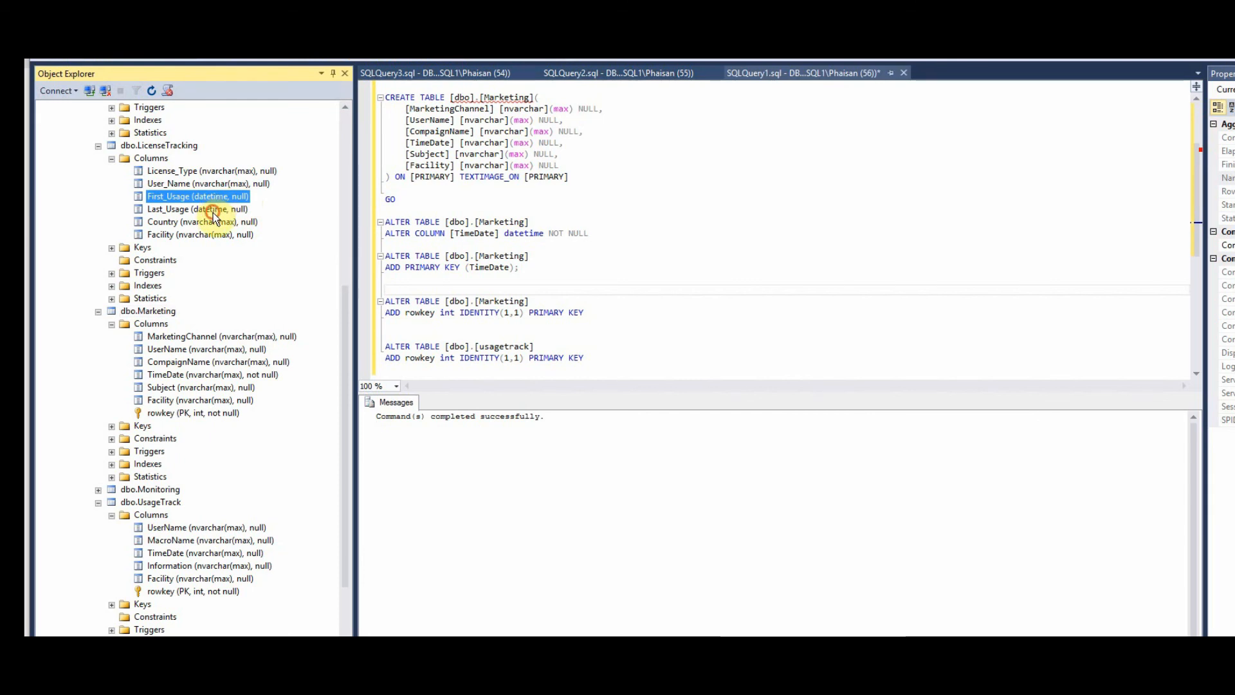
click(215, 209)
click(213, 197)
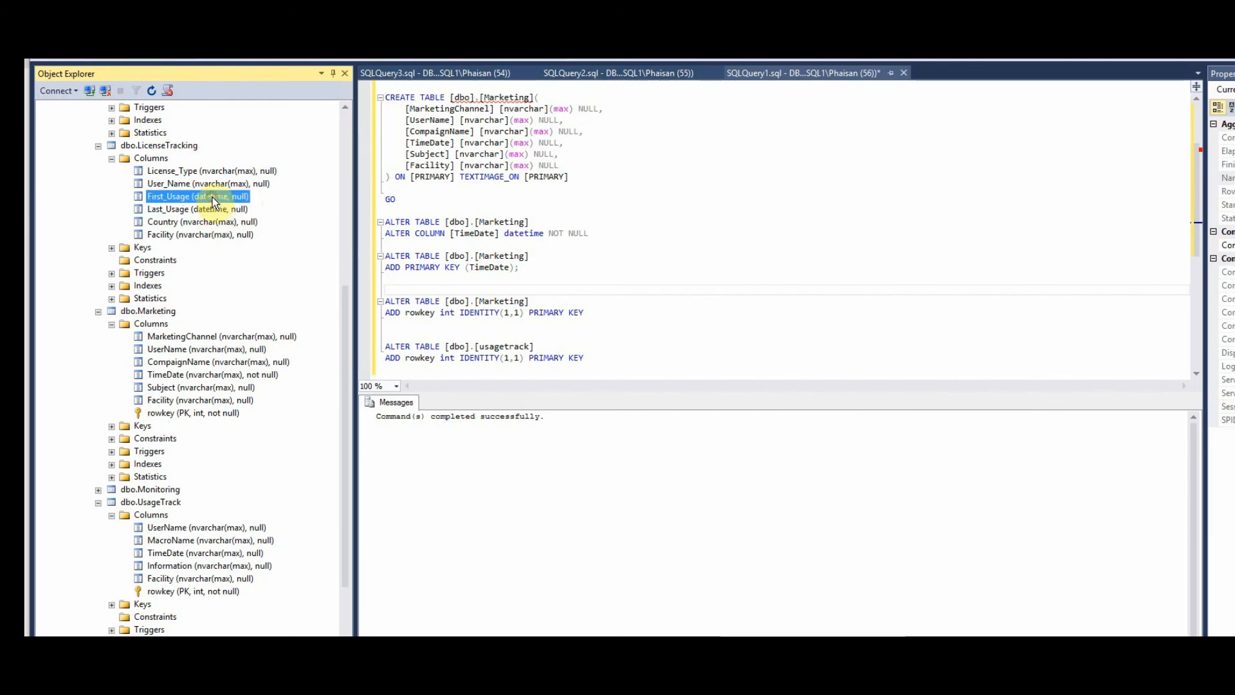